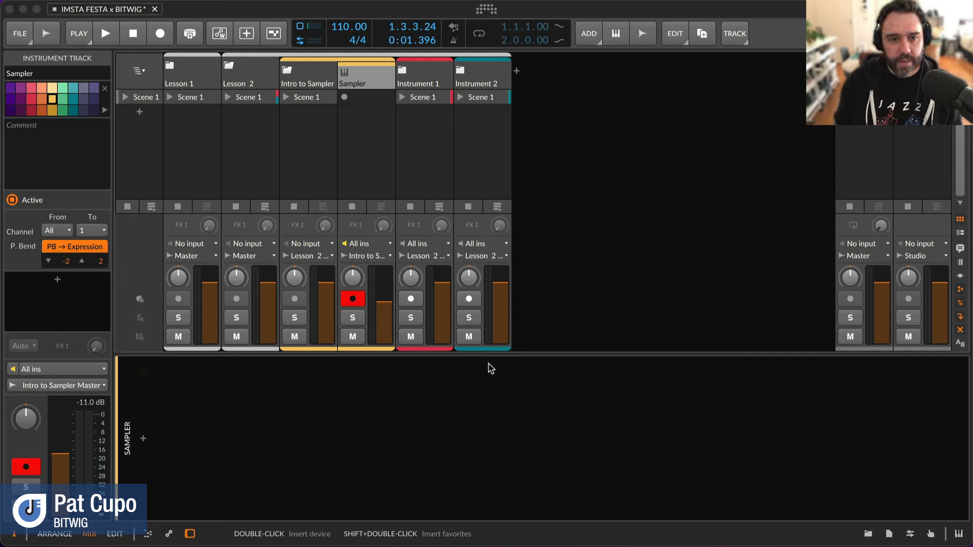
# Step: Insert Bitwig's built-in Sampler instrument on the Sampler track, searching the Bitwig devices for "sampler"
pyautogui.click(362, 87)
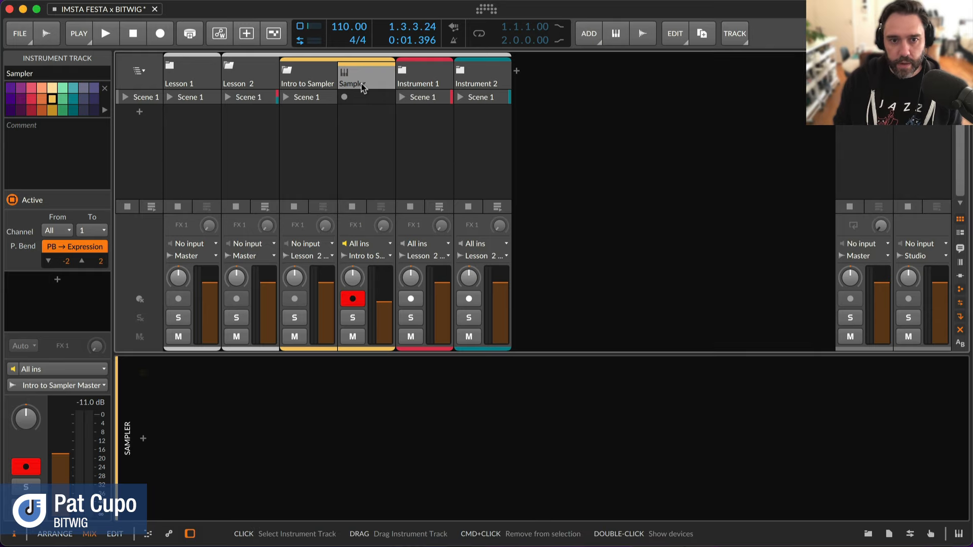
pyautogui.click(143, 439)
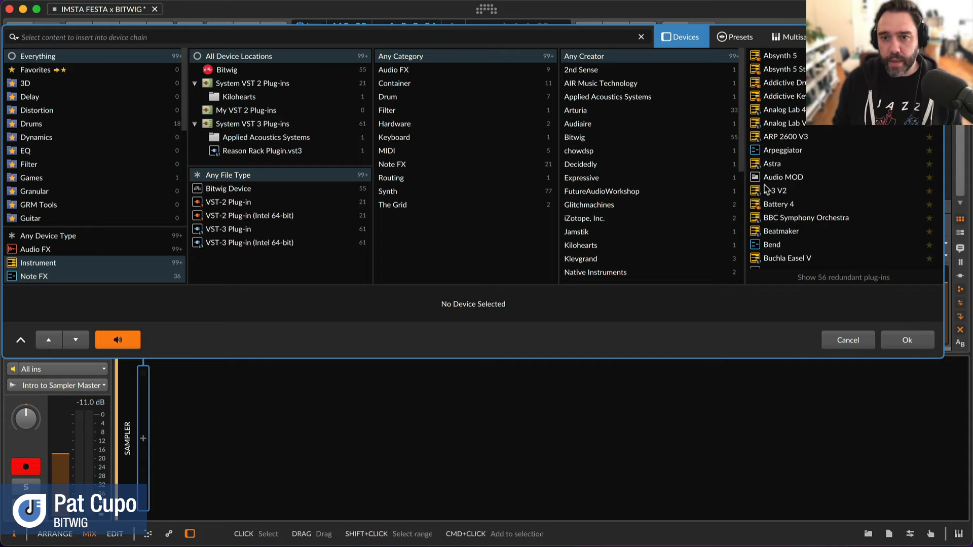
pyautogui.click(233, 74)
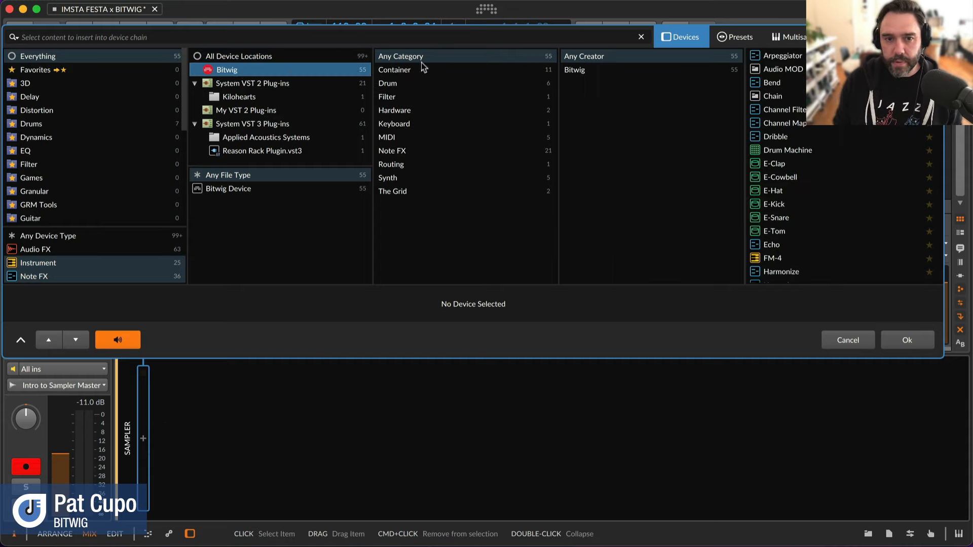
pyautogui.write('sampler')
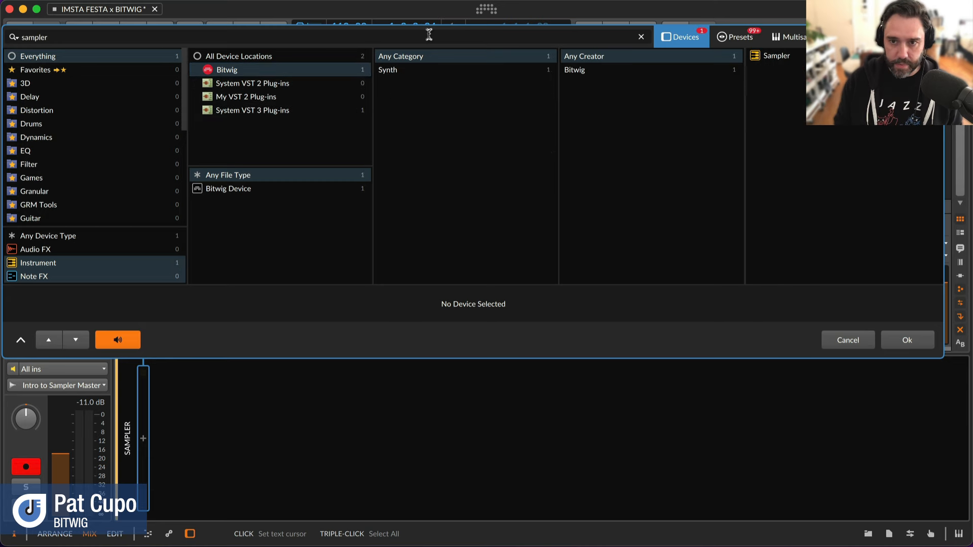
pyautogui.doubleClick(777, 57)
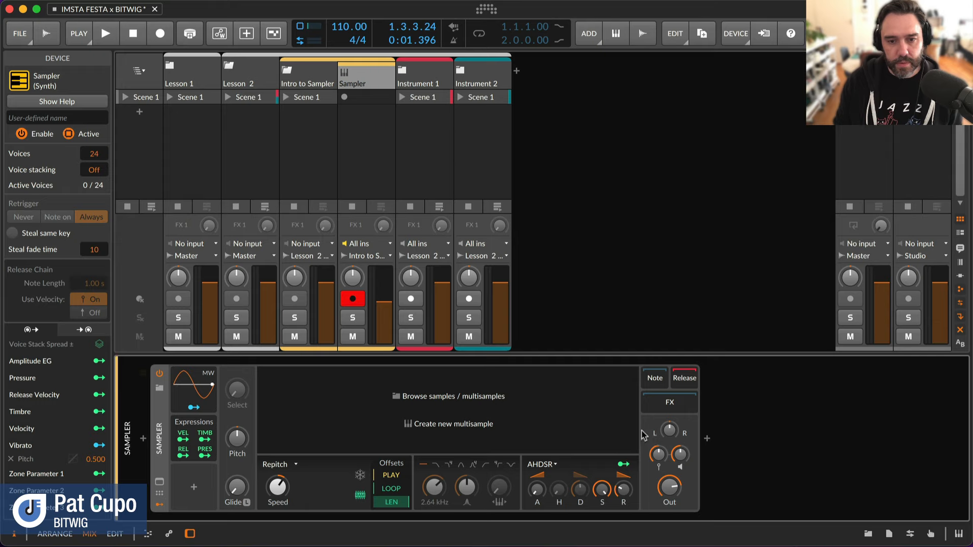
# Step: Search the sample library for "vox" and load Voxu.wav into the Sampler
pyautogui.click(429, 397)
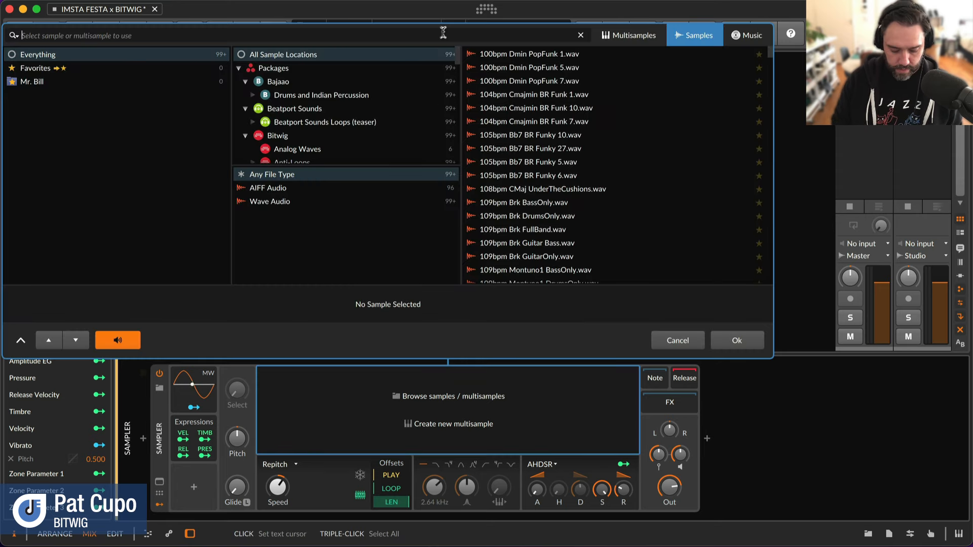
pyautogui.write('v')
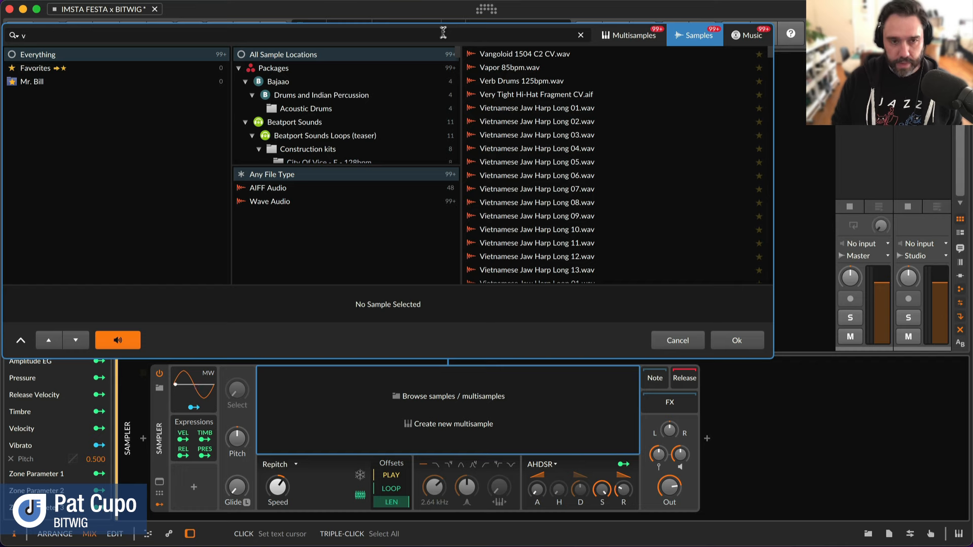
pyautogui.write('ox')
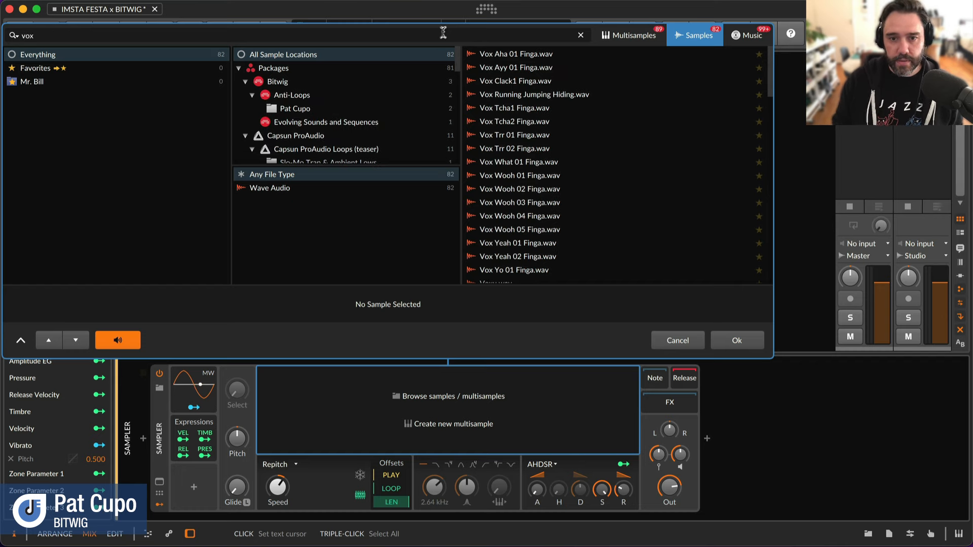
pyautogui.scroll(-3, 574, 184)
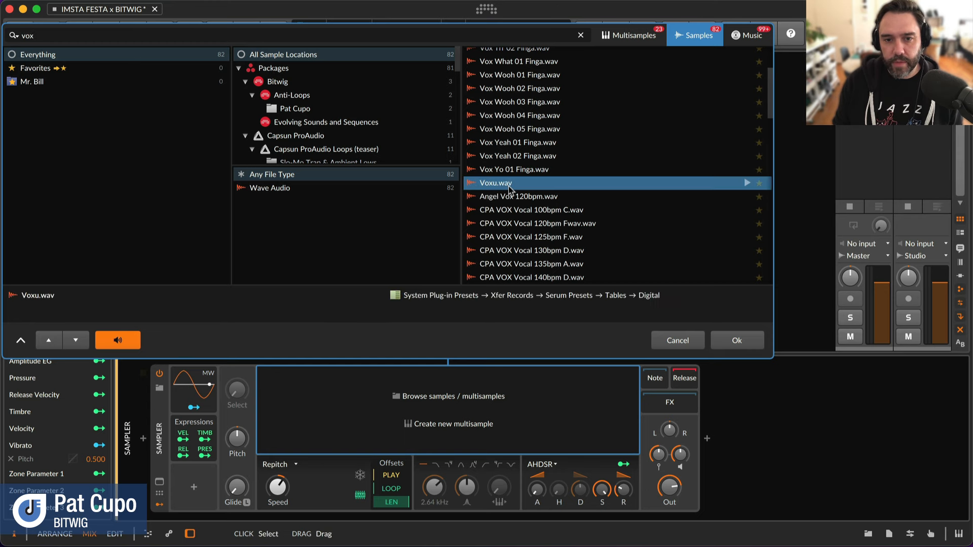
pyautogui.doubleClick(509, 184)
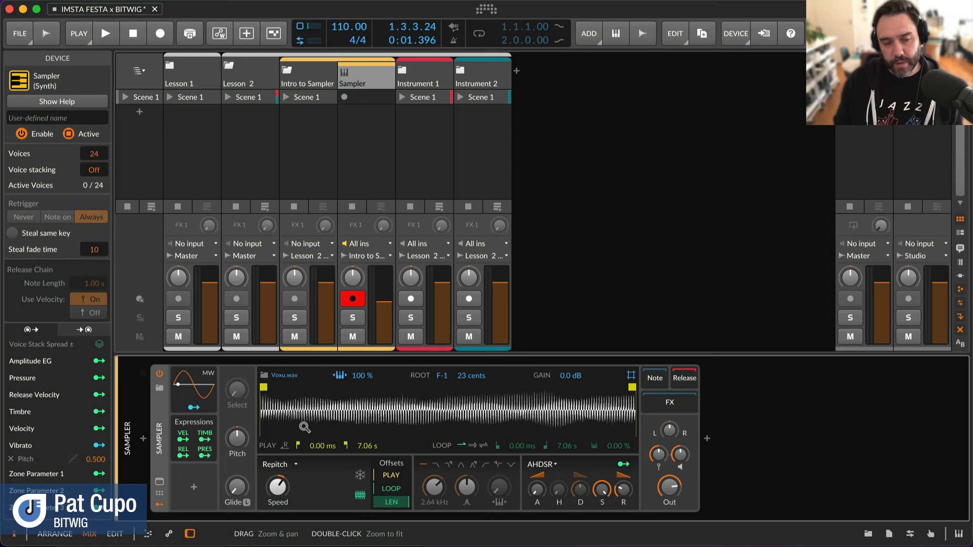
# Step: Show the enlarged sample editor and loop the sample from about 829 ms to 5.69 s with a crossfade of about 58.4 %
pyautogui.click(159, 481)
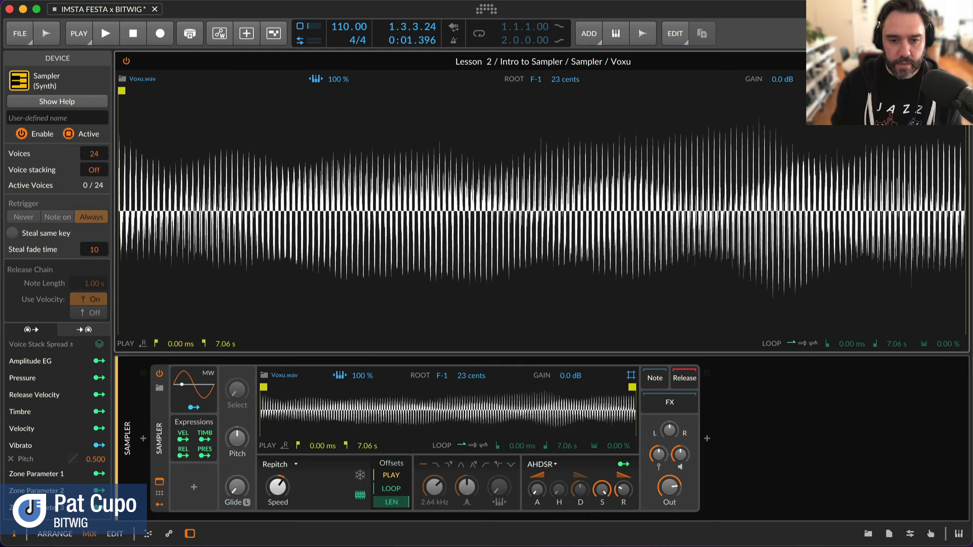
pyautogui.click(475, 447)
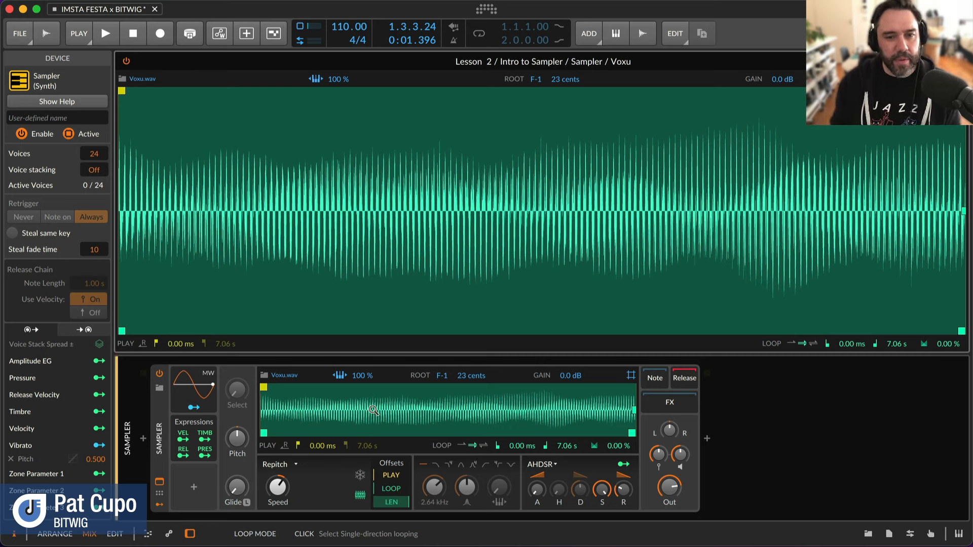
pyautogui.moveTo(121, 331); pyautogui.dragTo(221, 331)
pyautogui.moveTo(961, 331); pyautogui.dragTo(802, 337)
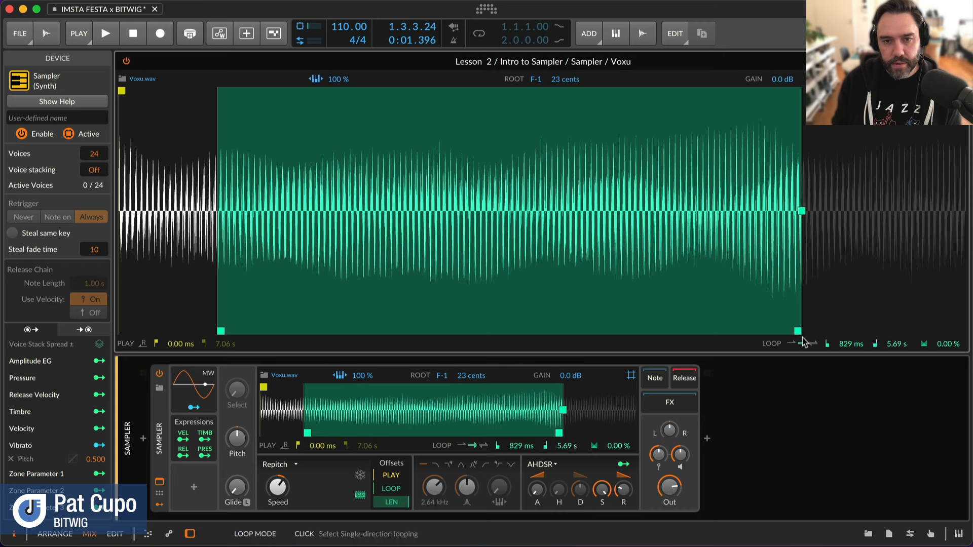
pyautogui.moveTo(122, 91)
pyautogui.mouseDown()
pyautogui.moveTo(141, 94)
pyautogui.moveTo(123, 96)
pyautogui.mouseUp()
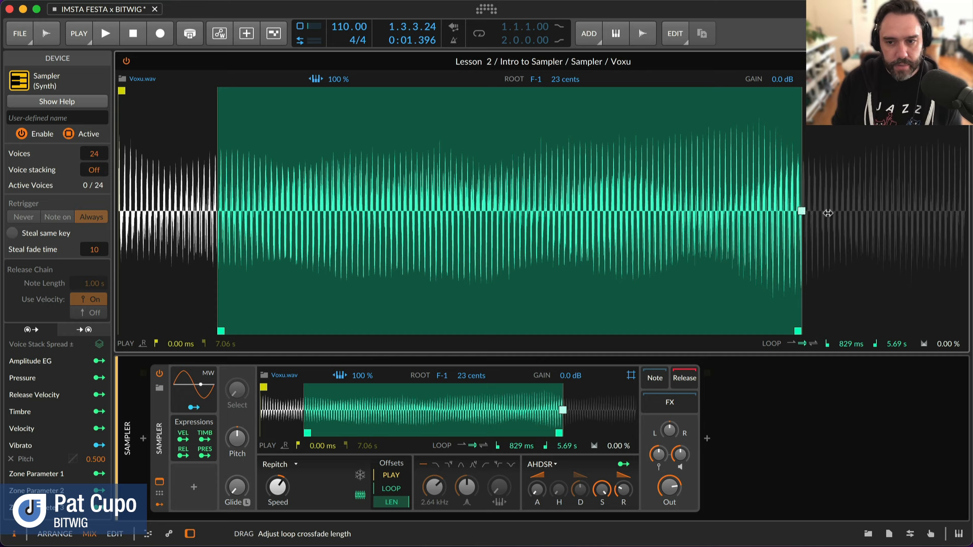
pyautogui.moveTo(828, 214)
pyautogui.mouseDown()
pyautogui.moveTo(694, 217)
pyautogui.moveTo(735, 217)
pyautogui.mouseUp()
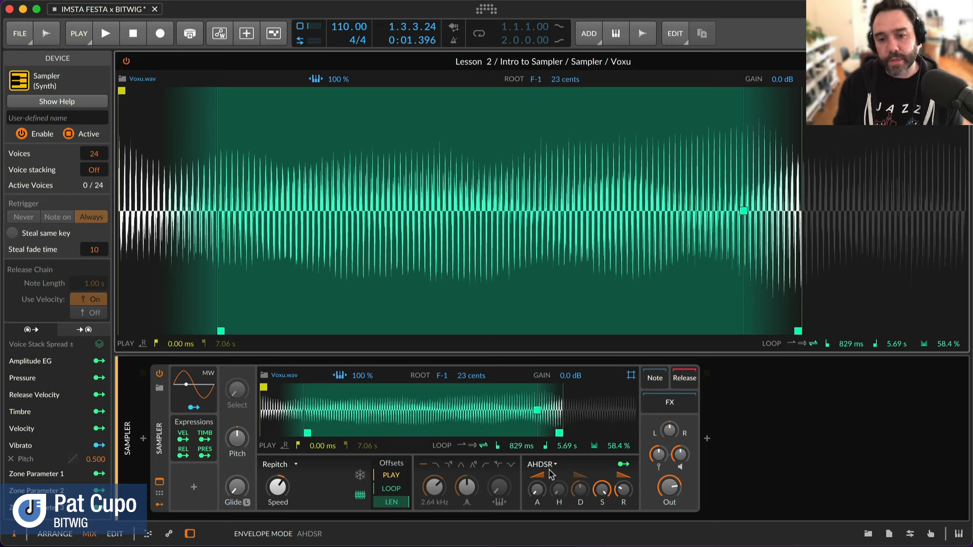
# Step: Raise the envelope attack to about 437 ms with a longer release, and enable the 2-pole low-pass filter at about 392 Hz
pyautogui.moveTo(540, 496); pyautogui.dragTo(539, 473)
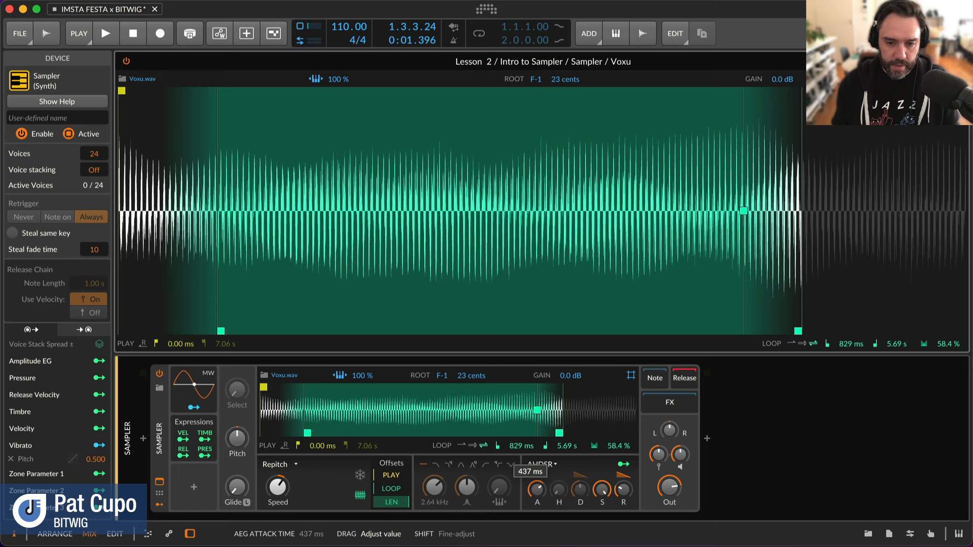
pyautogui.moveTo(624, 490)
pyautogui.mouseDown()
pyautogui.moveTo(624, 476)
pyautogui.moveTo(624, 498)
pyautogui.mouseUp()
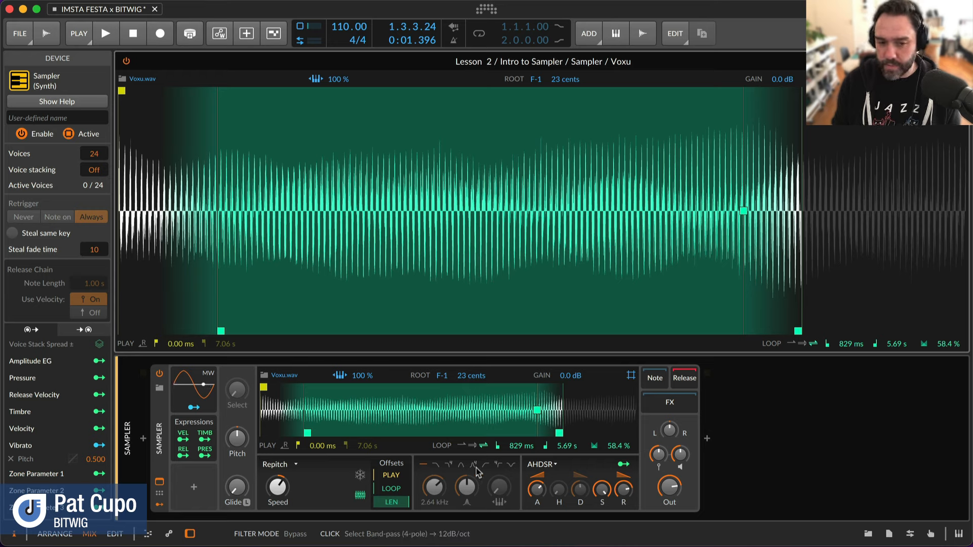
pyautogui.click(439, 467)
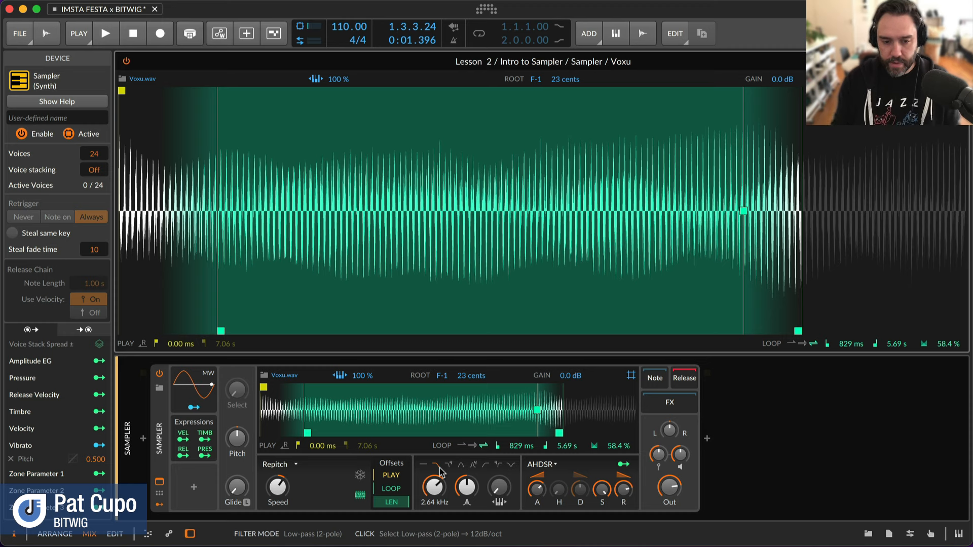
pyautogui.moveTo(434, 486)
pyautogui.mouseDown()
pyautogui.moveTo(434, 510)
pyautogui.moveTo(434, 456)
pyautogui.moveTo(434, 486)
pyautogui.moveTo(444, 487)
pyautogui.mouseUp()
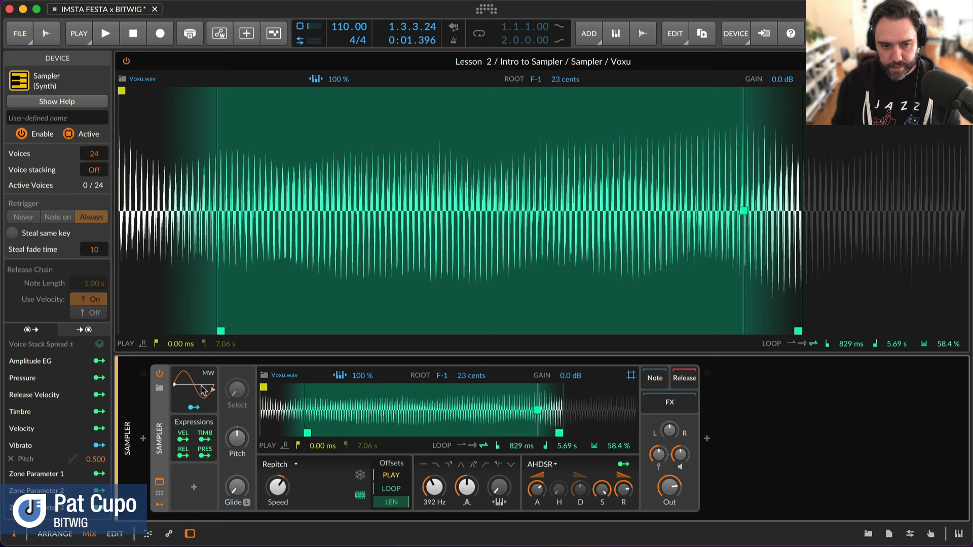
# Step: Set the Vibrato modulator's depth control to Manual and raise the Sampler's filter cutoff to about 2.28 kHz
pyautogui.click(195, 394)
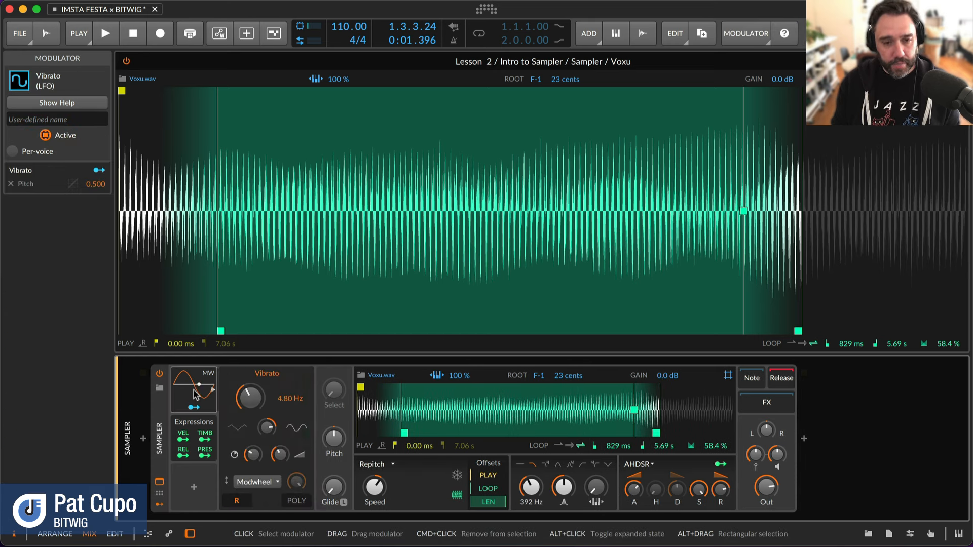
pyautogui.click(273, 484)
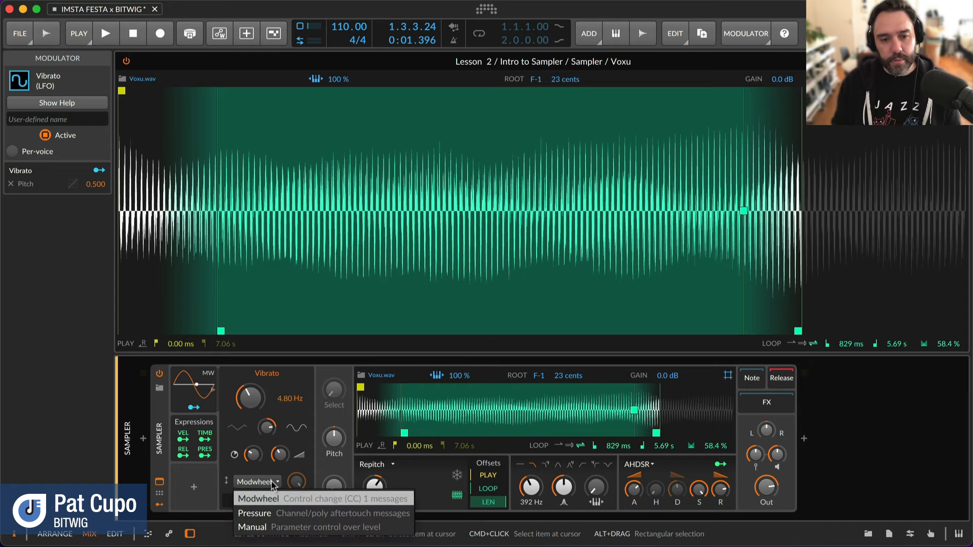
pyautogui.click(271, 530)
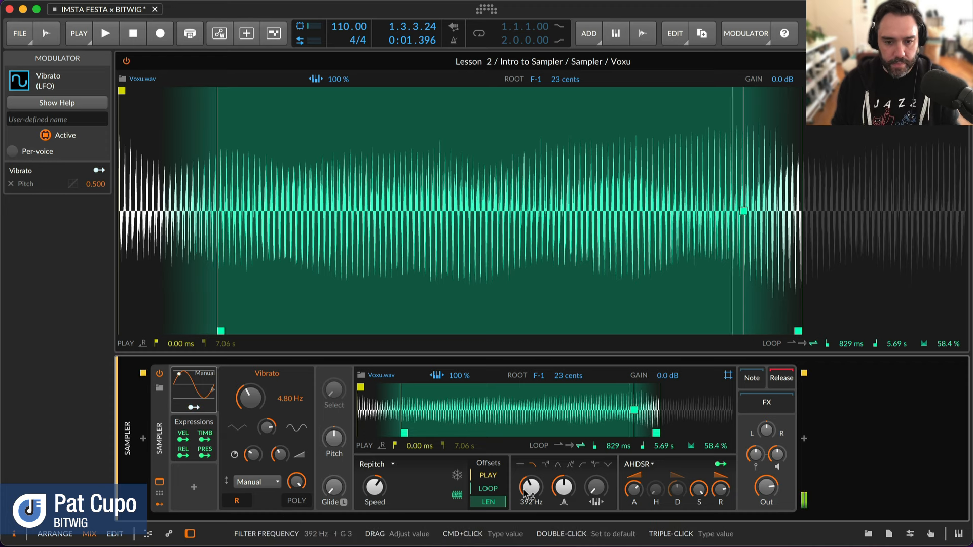
pyautogui.moveTo(524, 494); pyautogui.dragTo(525, 456)
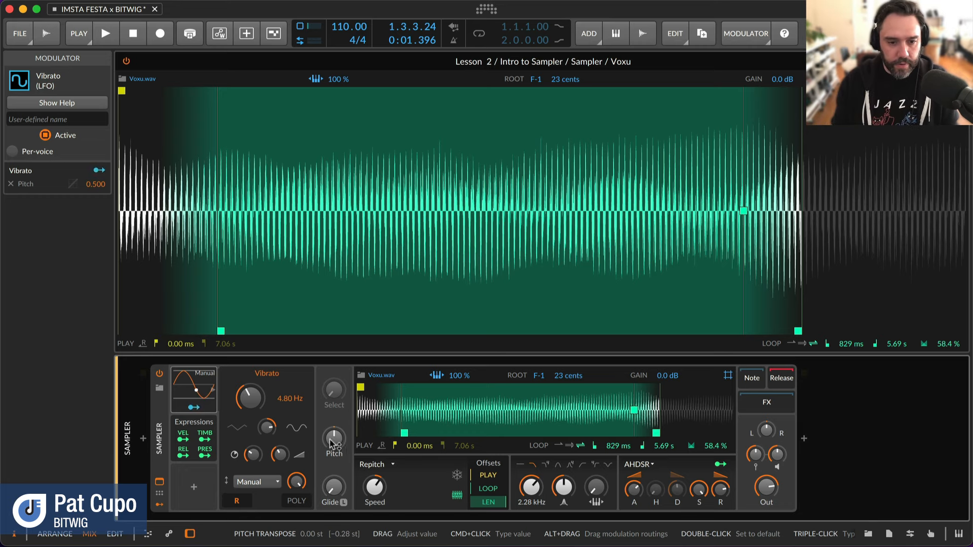
# Step: Lower the vibrato's manual level to about 51.5 % and make the modulator per-voice, then collapse its settings
pyautogui.moveTo(279, 453)
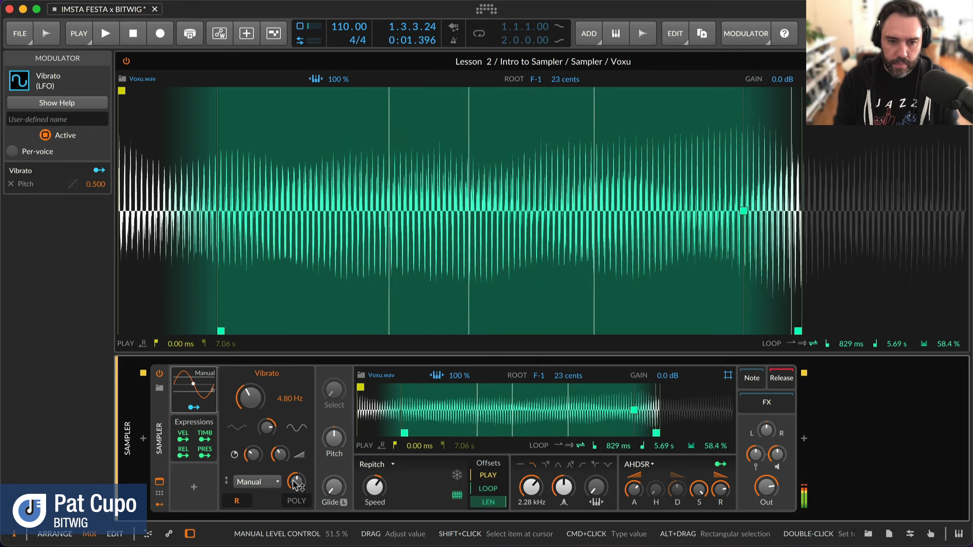
pyautogui.click(298, 501)
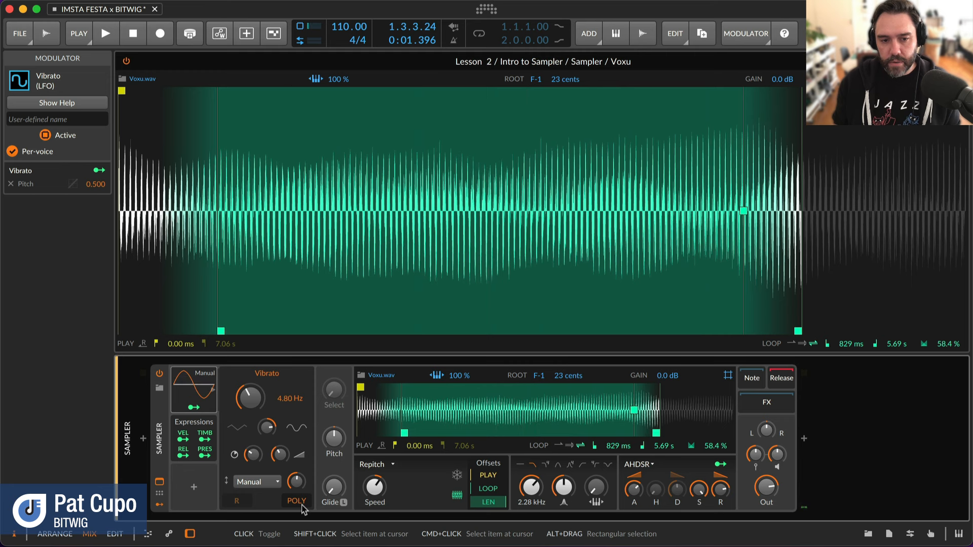
pyautogui.click(822, 464)
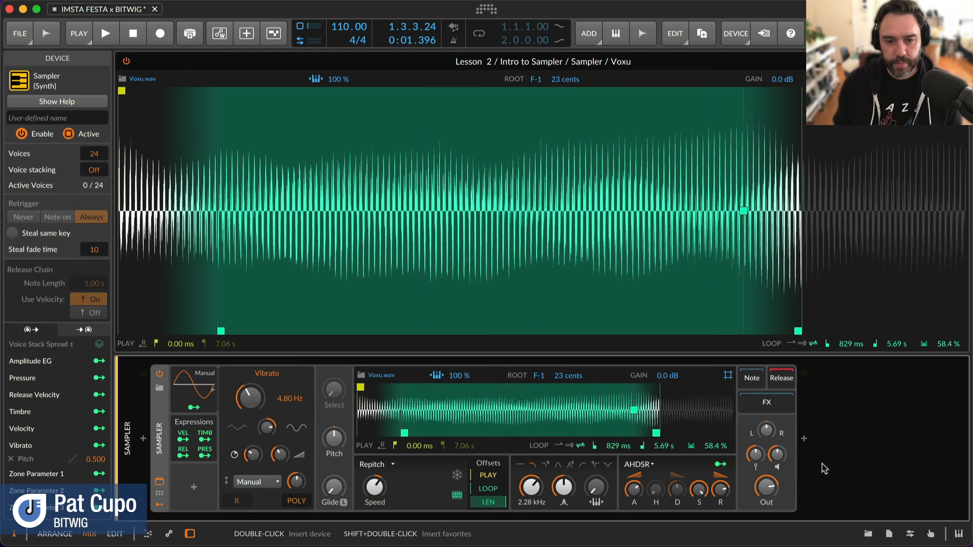
pyautogui.click(304, 464)
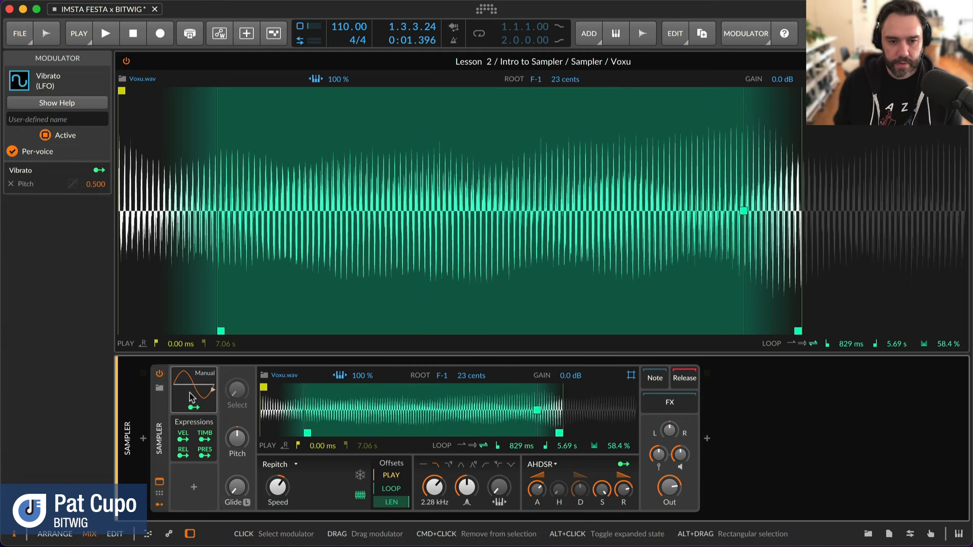
# Step: Switch the Sampler's play mode to Cycles and raise the formant
pyautogui.click(282, 466)
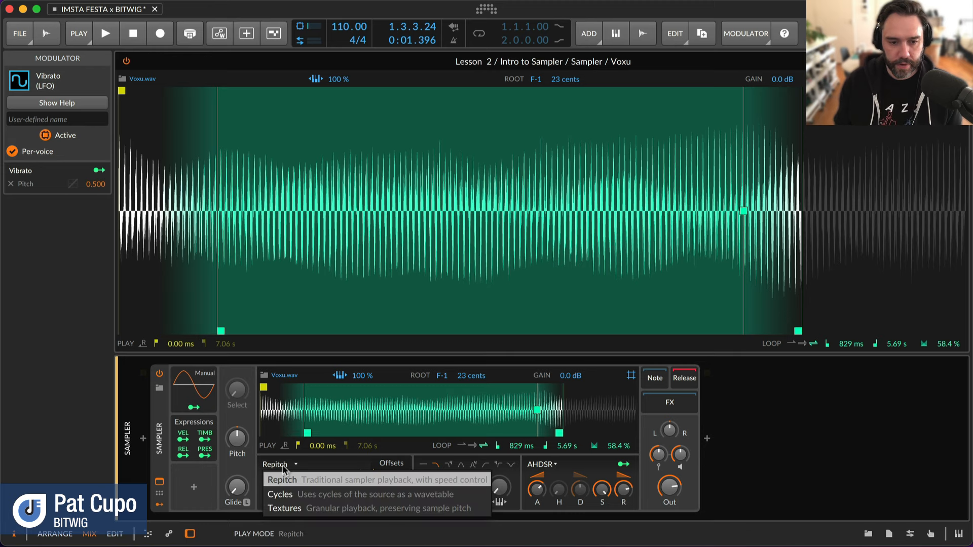
pyautogui.click(293, 494)
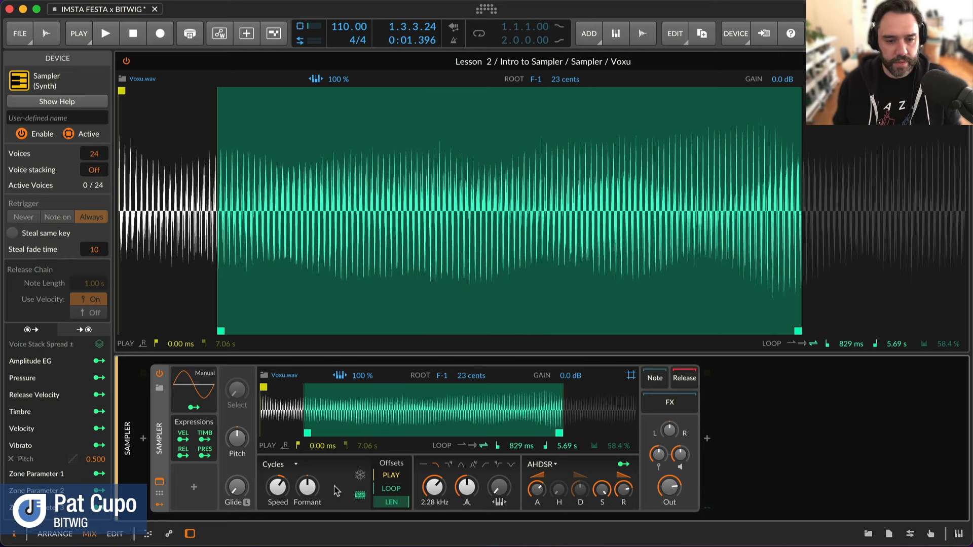
pyautogui.moveTo(307, 486); pyautogui.dragTo(307, 460)
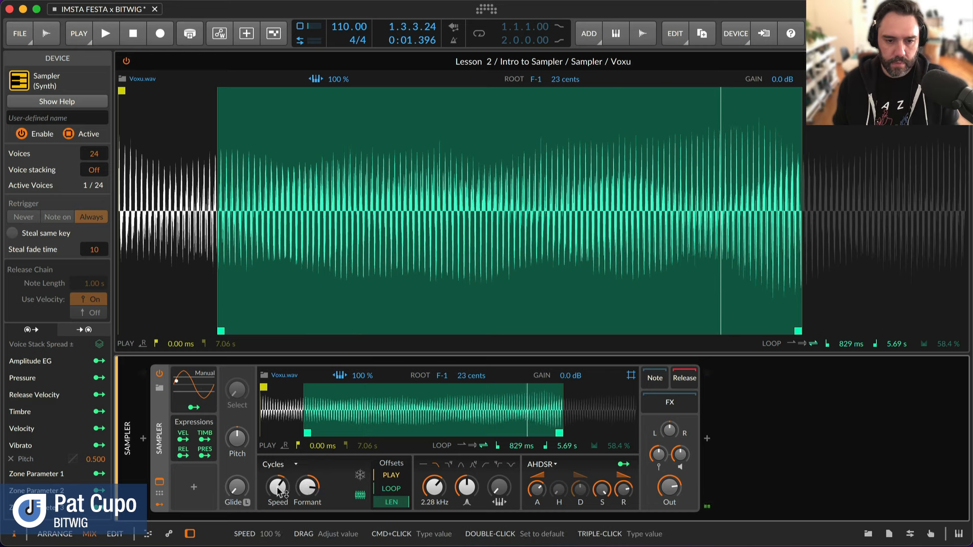
# Step: Return the Sampler to Repitch play mode and lower the playback speed to about 51 %
pyautogui.click(274, 464)
pyautogui.click(282, 478)
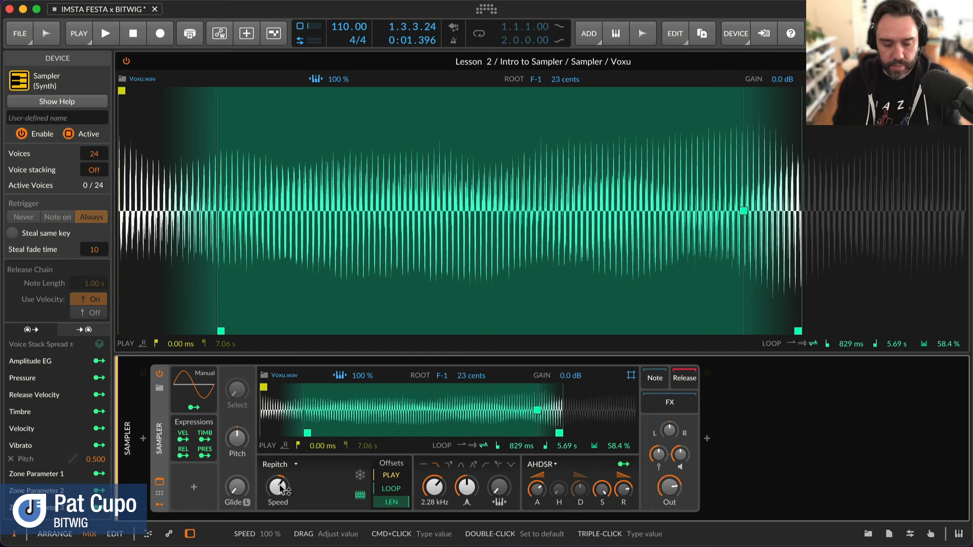
pyautogui.moveTo(285, 490)
pyautogui.mouseDown()
pyautogui.moveTo(284, 507)
pyautogui.moveTo(285, 456)
pyautogui.moveTo(285, 490)
pyautogui.mouseUp()
pyautogui.doubleClick(285, 490)
pyautogui.moveTo(285, 490)
pyautogui.mouseDown()
pyautogui.moveTo(284, 500)
pyautogui.moveTo(285, 490)
pyautogui.mouseUp()
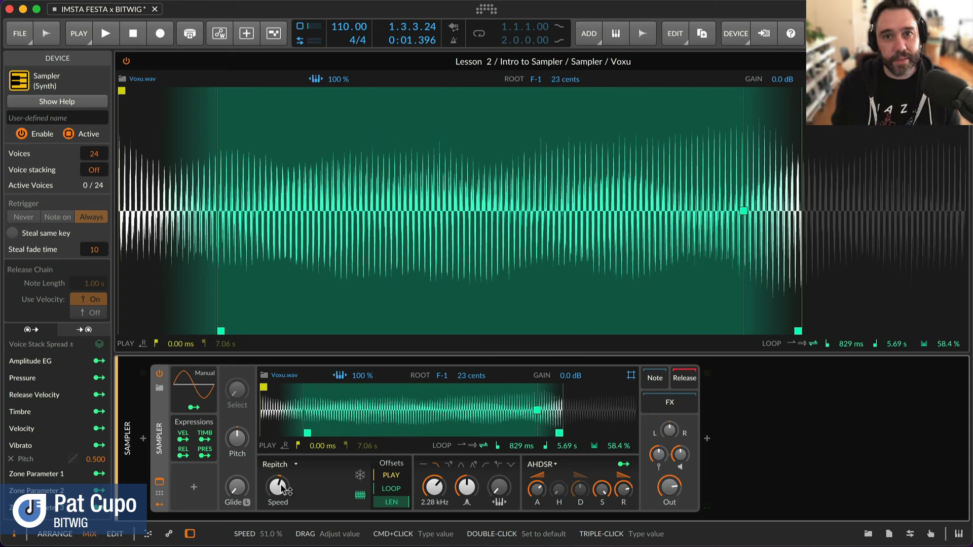
# Step: Switch the Sampler's play mode to Textures and adjust its grain size slightly
pyautogui.click(289, 464)
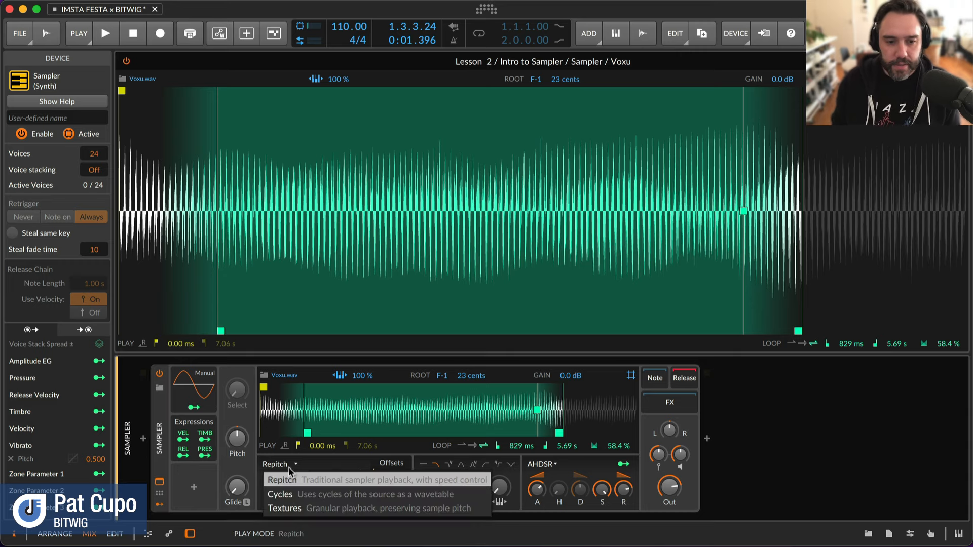
pyautogui.click(298, 507)
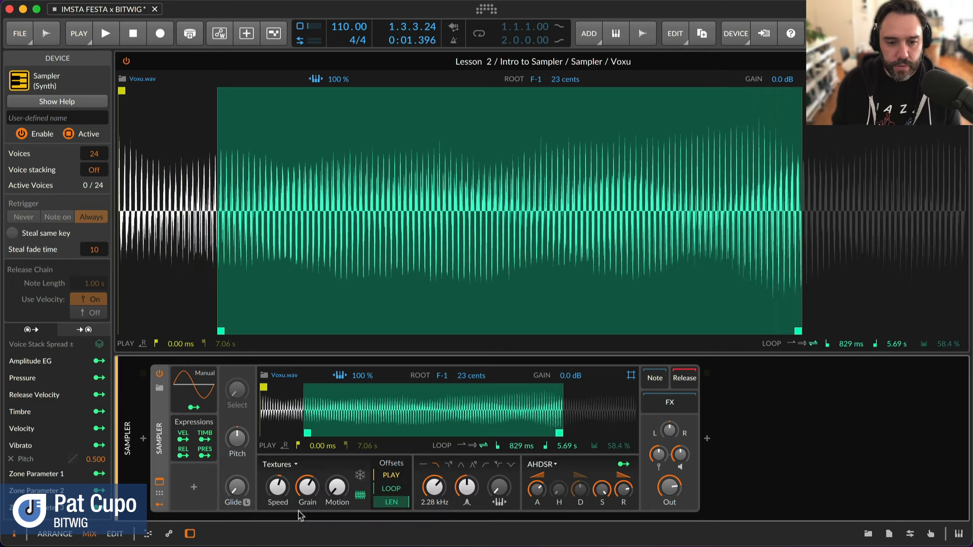
pyautogui.click(284, 464)
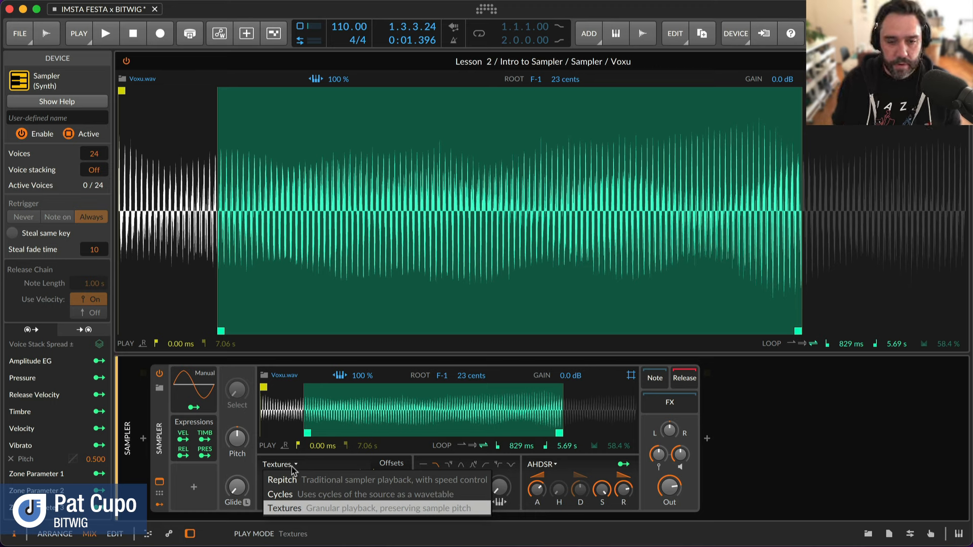
pyautogui.click(291, 466)
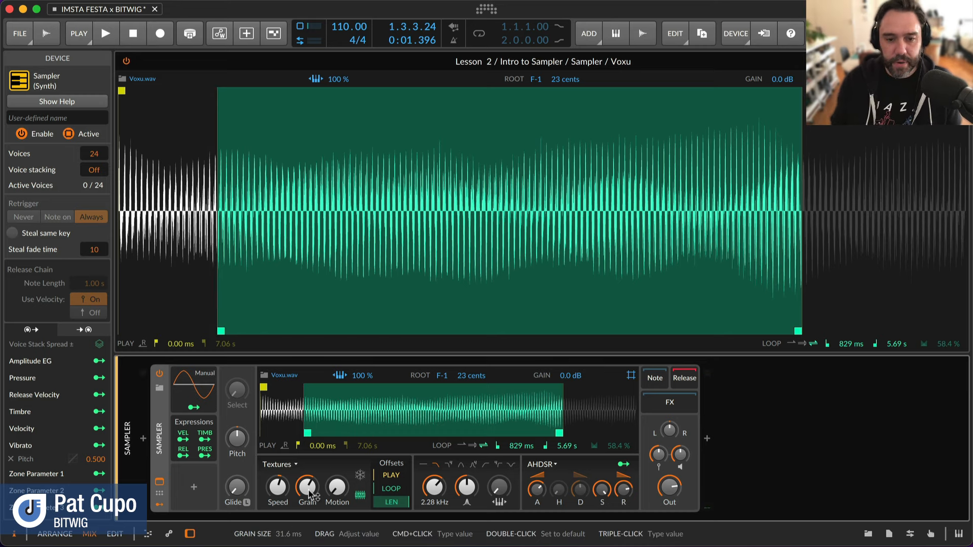
pyautogui.moveTo(311, 494); pyautogui.dragTo(314, 491)
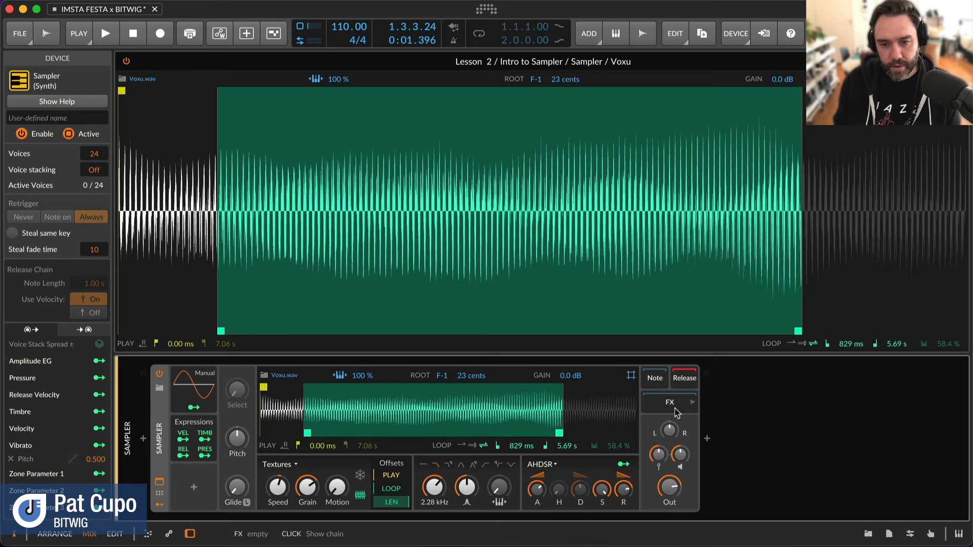
# Step: Add a Chorus+ after the Sampler with mix at about 27.5 %, DD mode and modulation depth at about 82.5 %, then adjust its balance
pyautogui.click(707, 438)
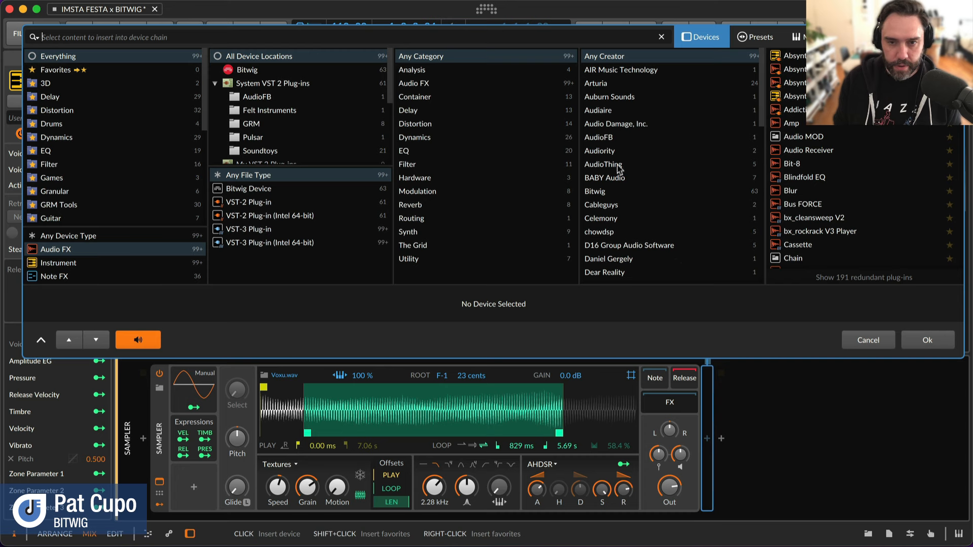
pyautogui.write('chorus')
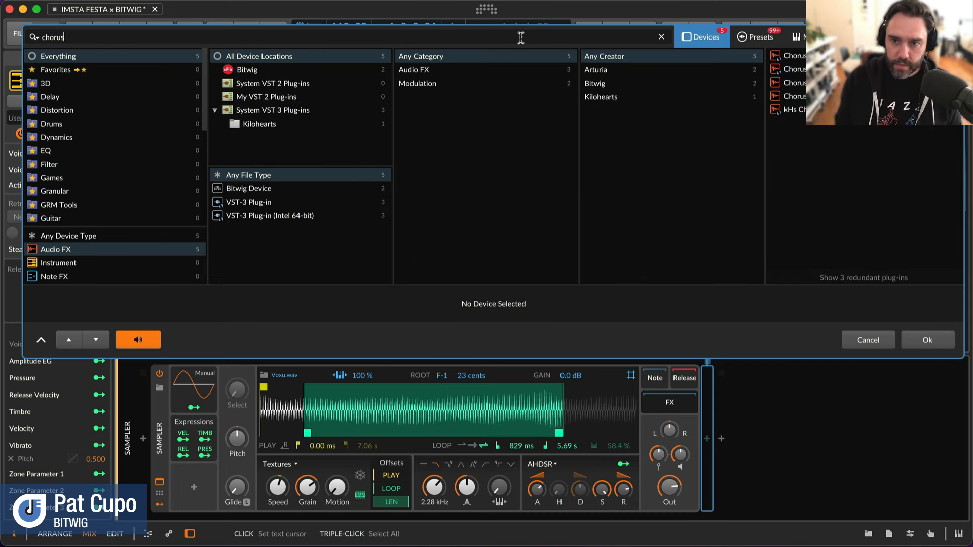
pyautogui.doubleClick(810, 82)
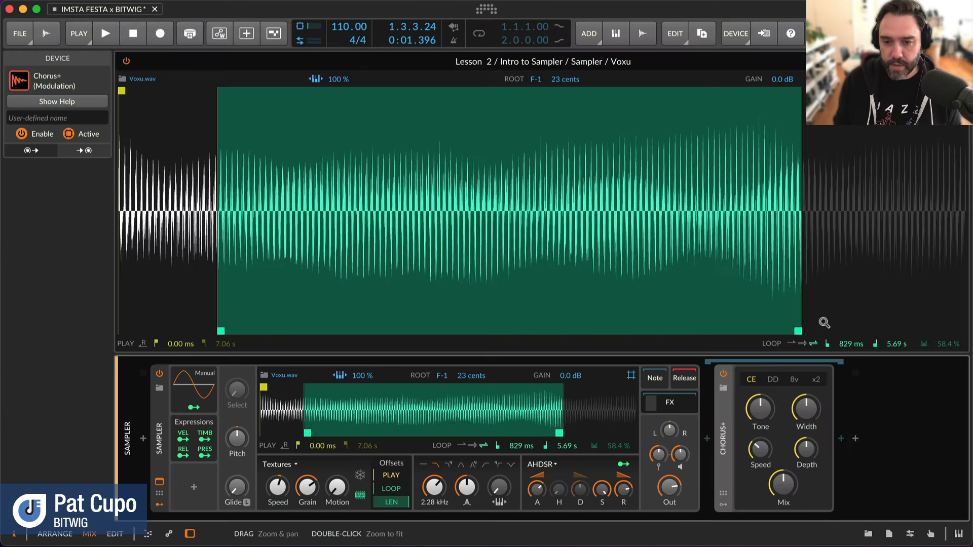
pyautogui.moveTo(786, 485); pyautogui.dragTo(787, 489)
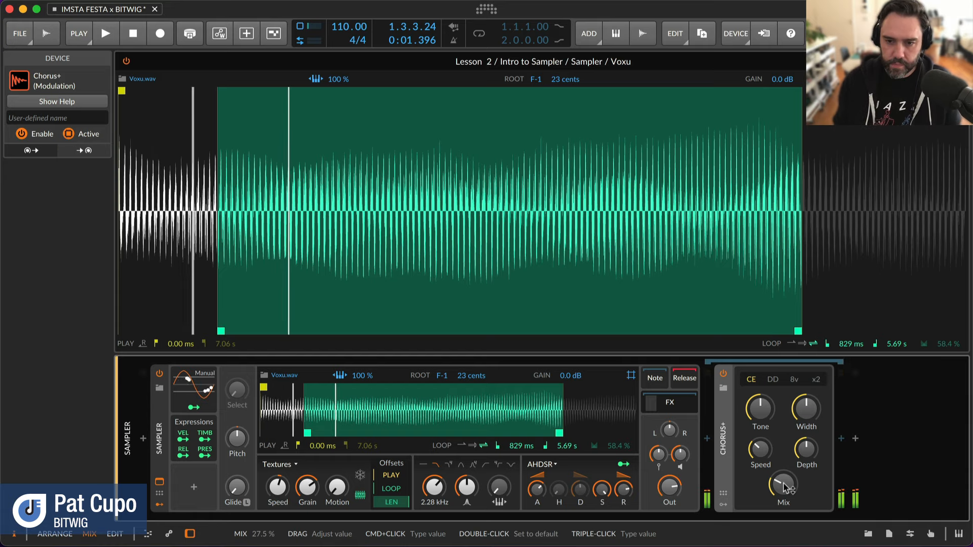
pyautogui.click(773, 379)
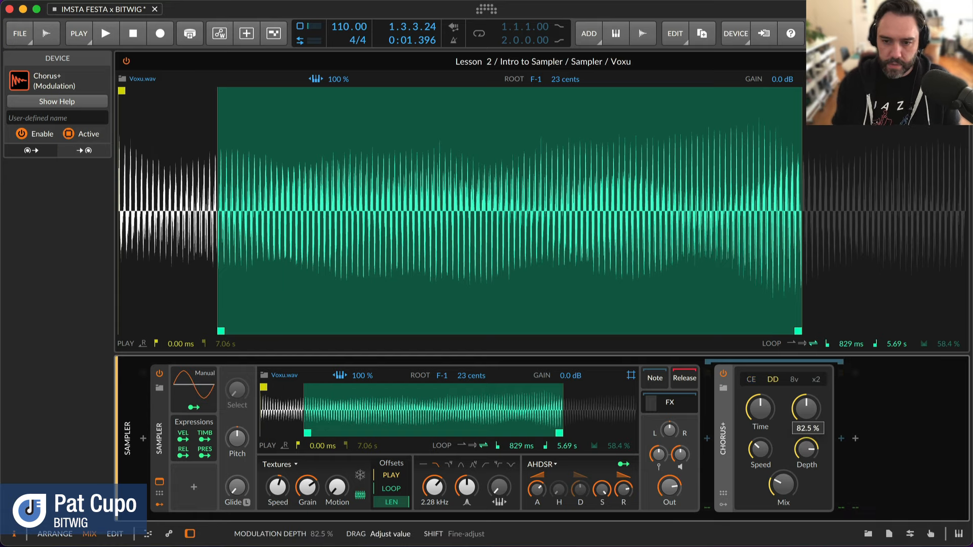
pyautogui.moveTo(806, 408); pyautogui.dragTo(761, 406)
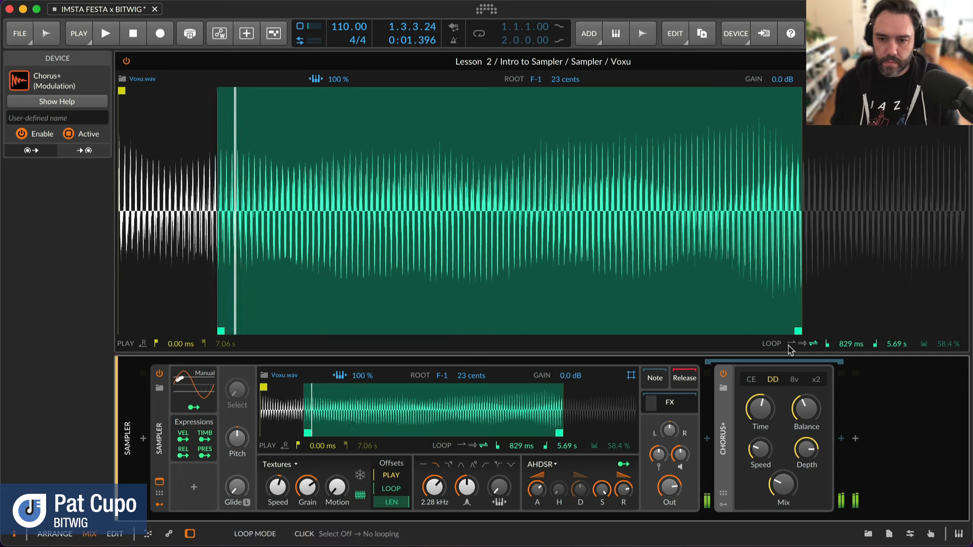
# Step: Insert a Convolution reverb after Chorus+ and load the M5k - Church impulse from the Studio Halls category
pyautogui.click(841, 439)
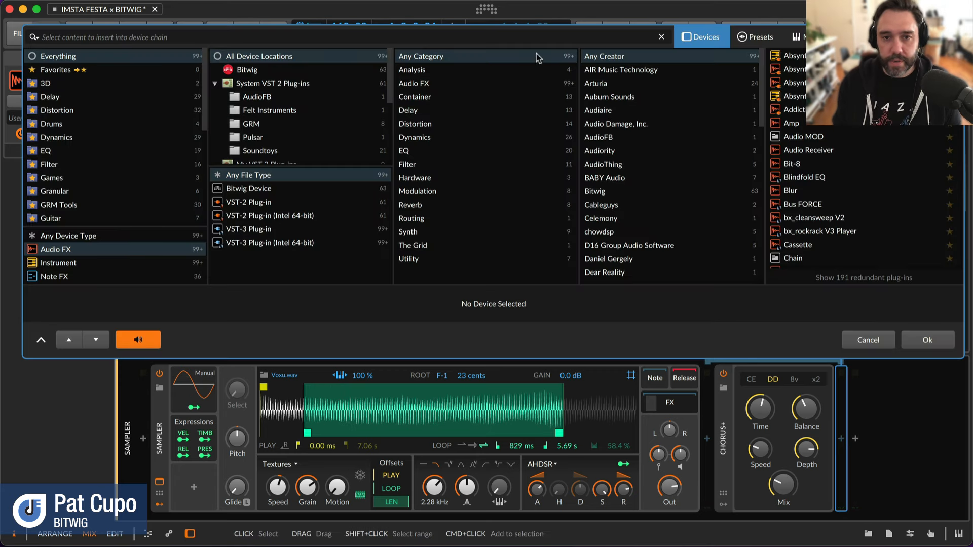
pyautogui.write('con')
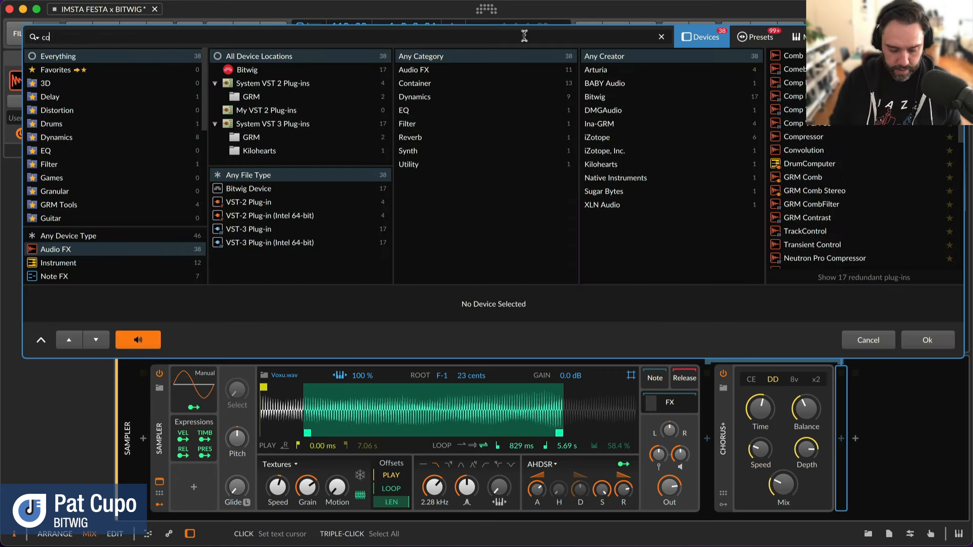
pyautogui.press('Return')
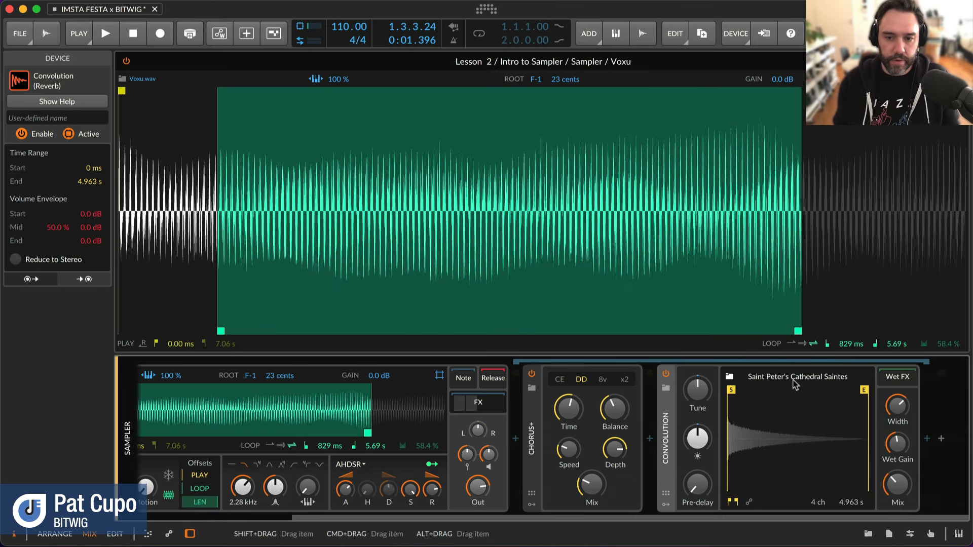
pyautogui.click(795, 384)
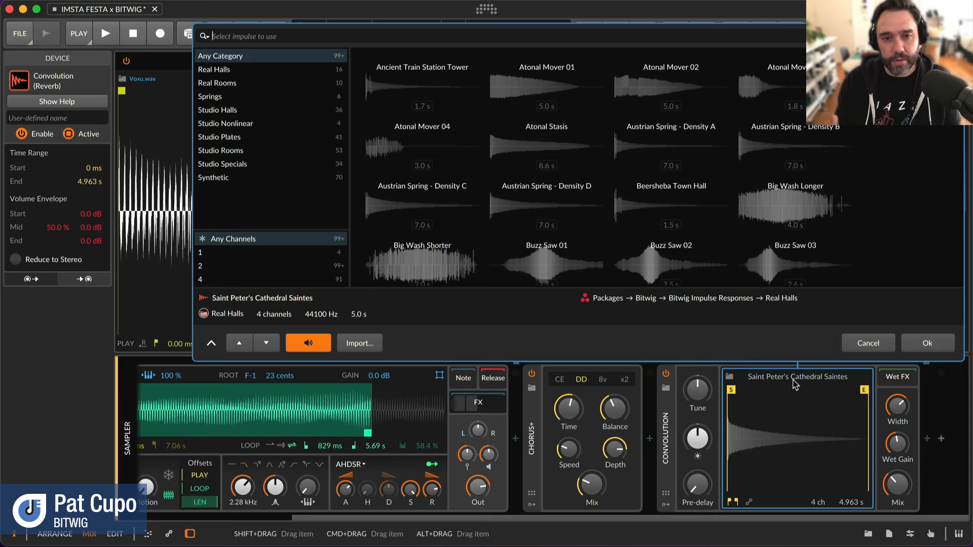
pyautogui.click(242, 111)
pyautogui.click(536, 89)
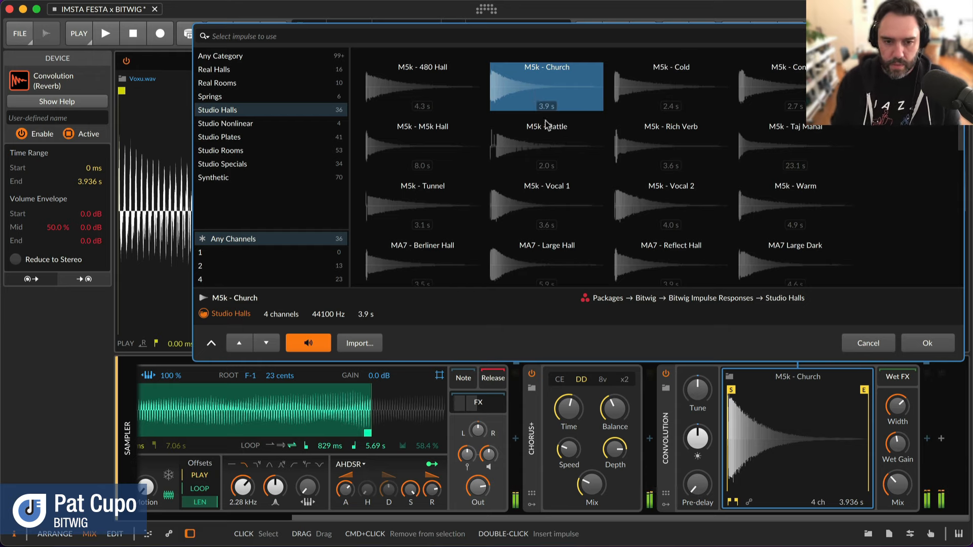
# Step: Return the Voxu Sampler's play mode to Repitch
pyautogui.hscroll(-5, 371, 430)
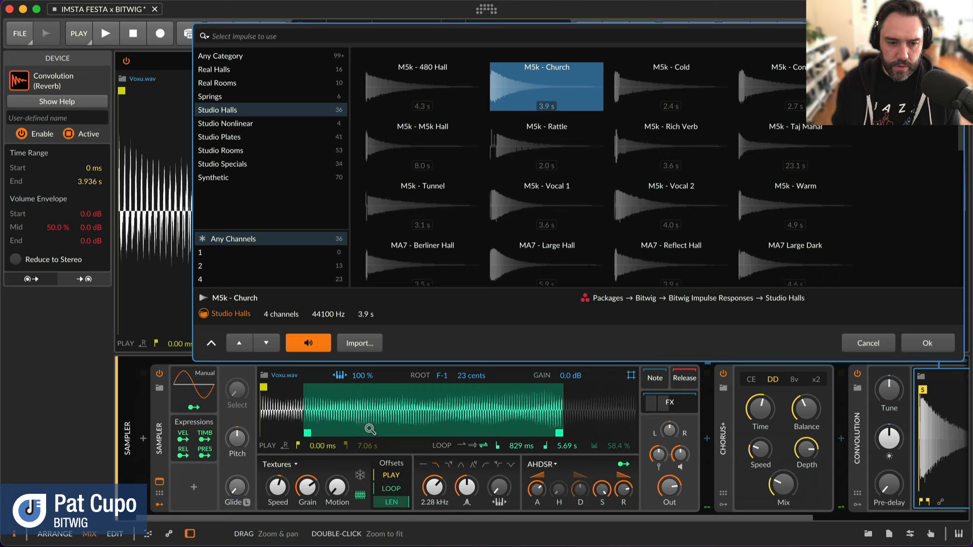
pyautogui.click(278, 464)
pyautogui.click(393, 478)
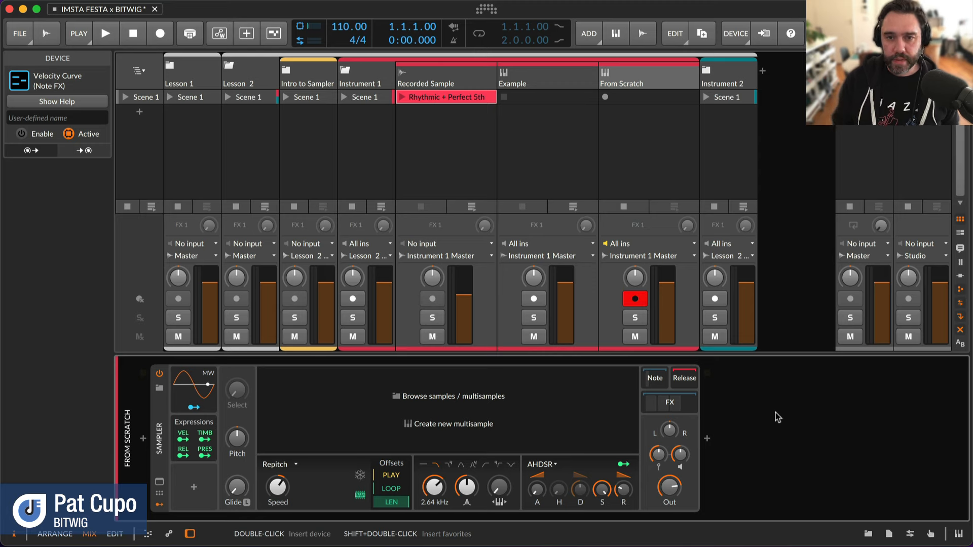
# Step: Load the Rhythmic + Perfect 5th clip from the Recorded Sample track into the empty Sampler on the From Scratch track
pyautogui.click(658, 83)
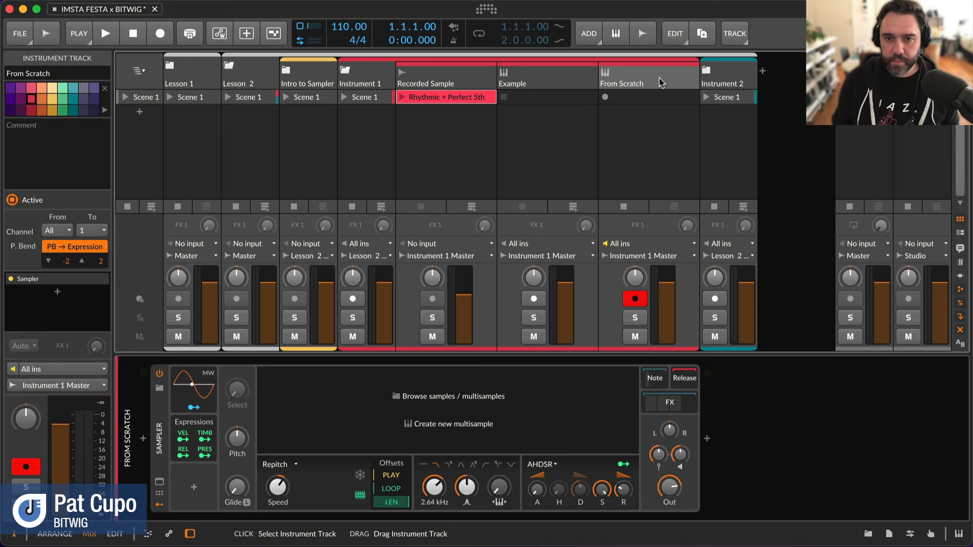
pyautogui.moveTo(437, 96); pyautogui.dragTo(646, 86)
pyautogui.click(648, 84)
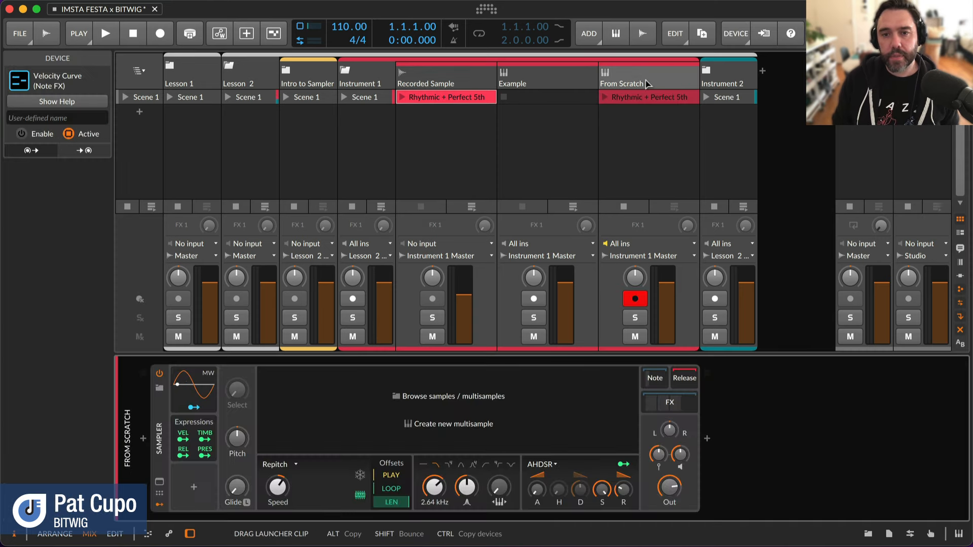
pyautogui.moveTo(644, 97); pyautogui.dragTo(505, 402)
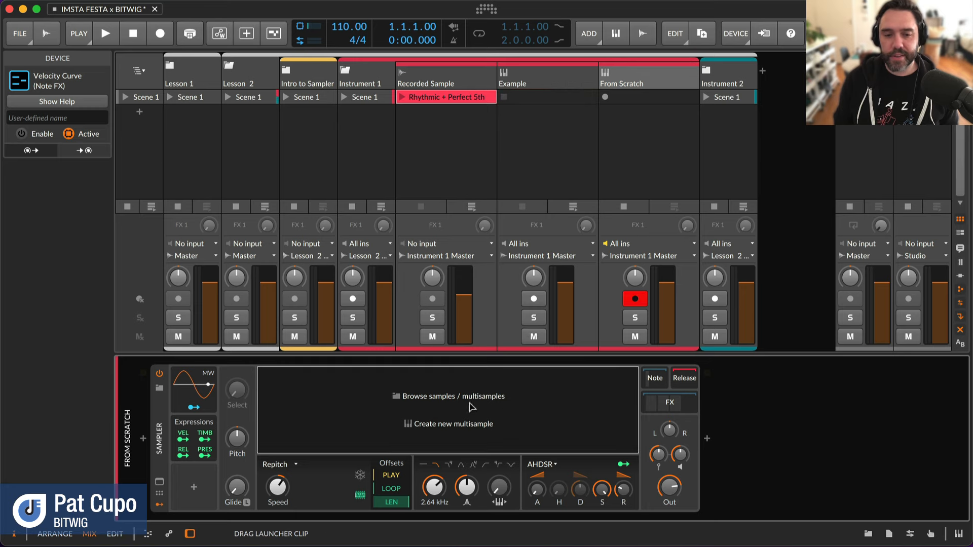
pyautogui.moveTo(346, 408); pyautogui.dragTo(344, 409)
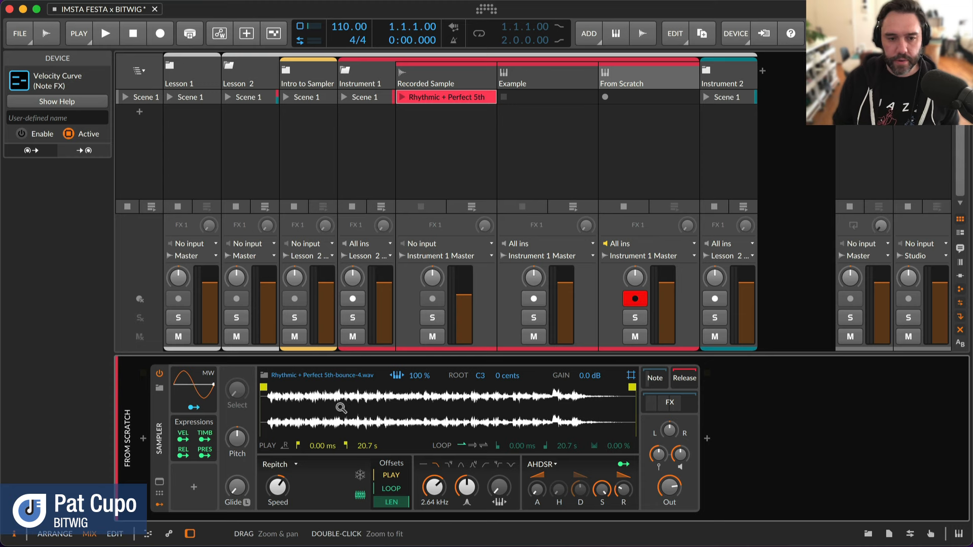
# Step: Open the expanded sample editor for the loaded clip and move its play start to about 3.86 s
pyautogui.click(160, 482)
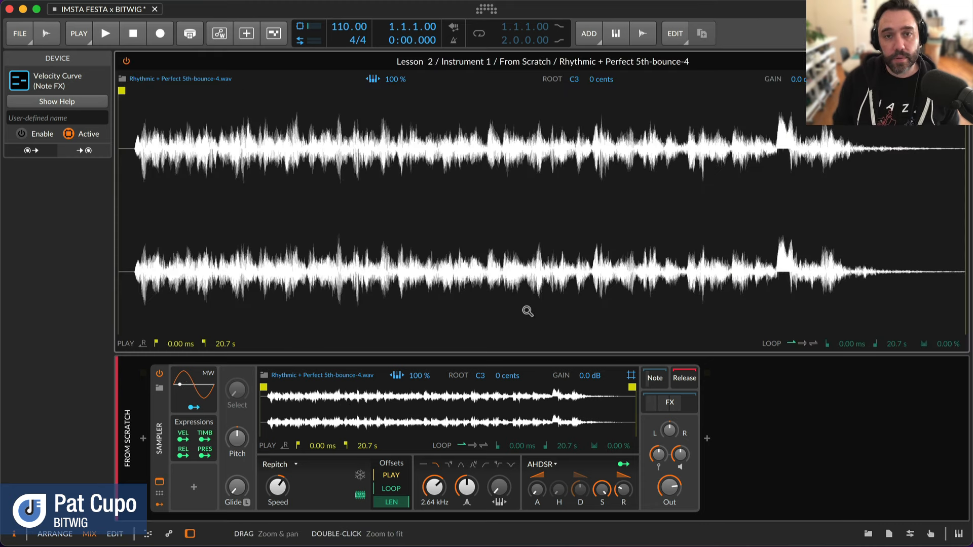
pyautogui.moveTo(126, 156); pyautogui.dragTo(172, 130)
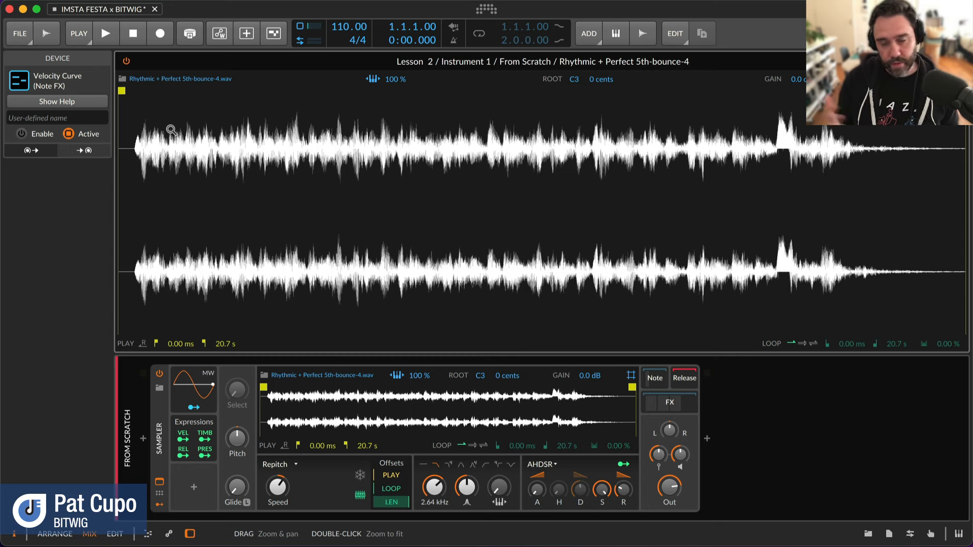
pyautogui.moveTo(121, 92); pyautogui.dragTo(278, 104)
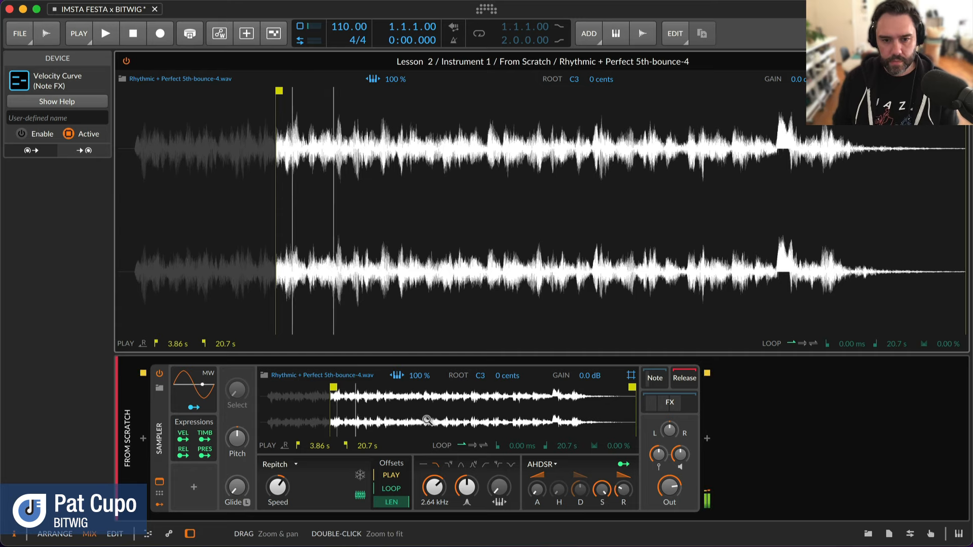
# Step: Bypass the Sampler's filter, restore Low-pass (2-pole), and map its frequency to CC1 with a range of 123 Hz to 7.08 kHz
pyautogui.click(423, 467)
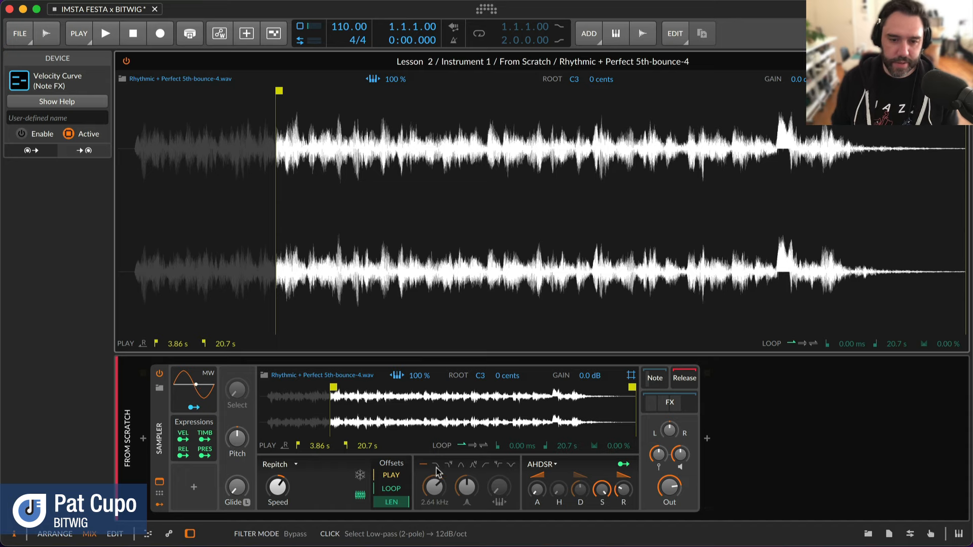
pyautogui.click(436, 468)
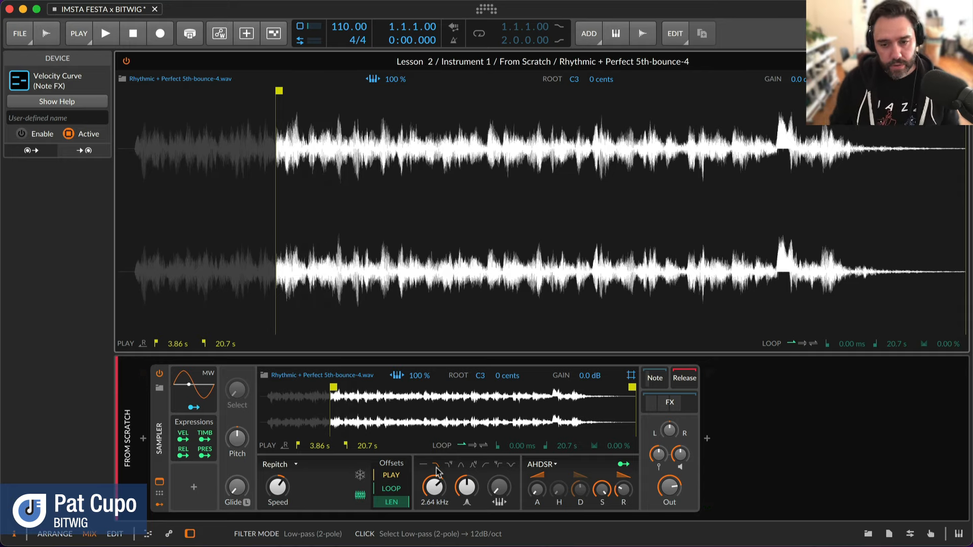
pyautogui.click(931, 536)
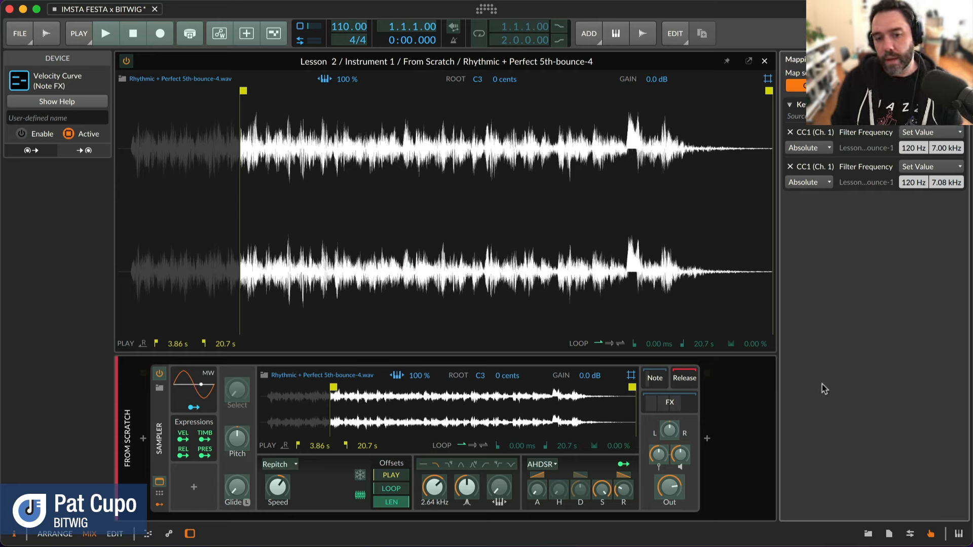
pyautogui.click(431, 491)
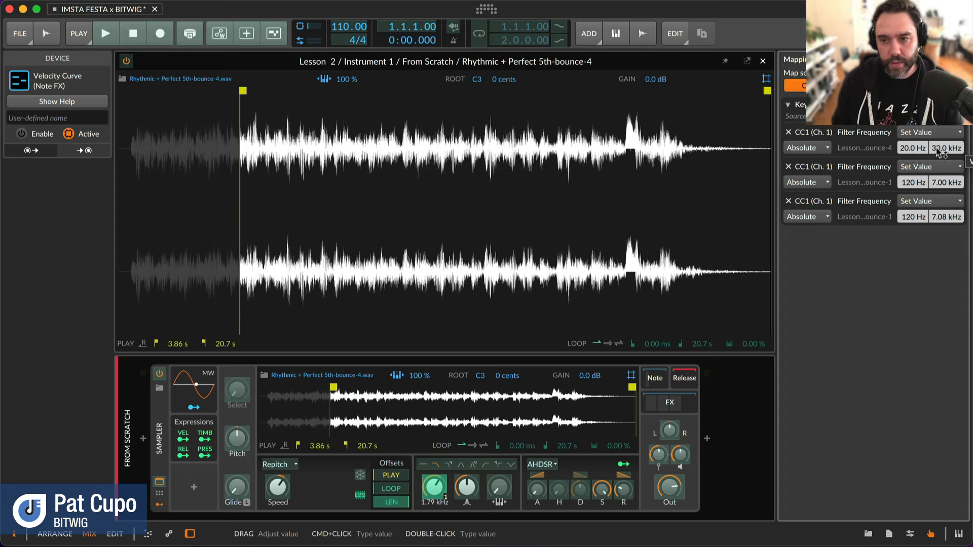
pyautogui.moveTo(912, 151); pyautogui.dragTo(912, 143)
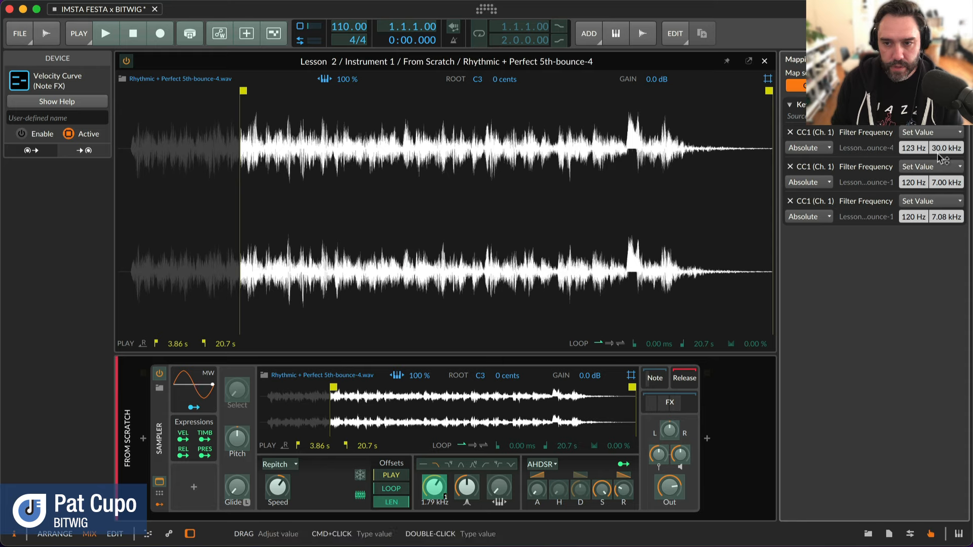
pyautogui.moveTo(952, 148); pyautogui.dragTo(951, 172)
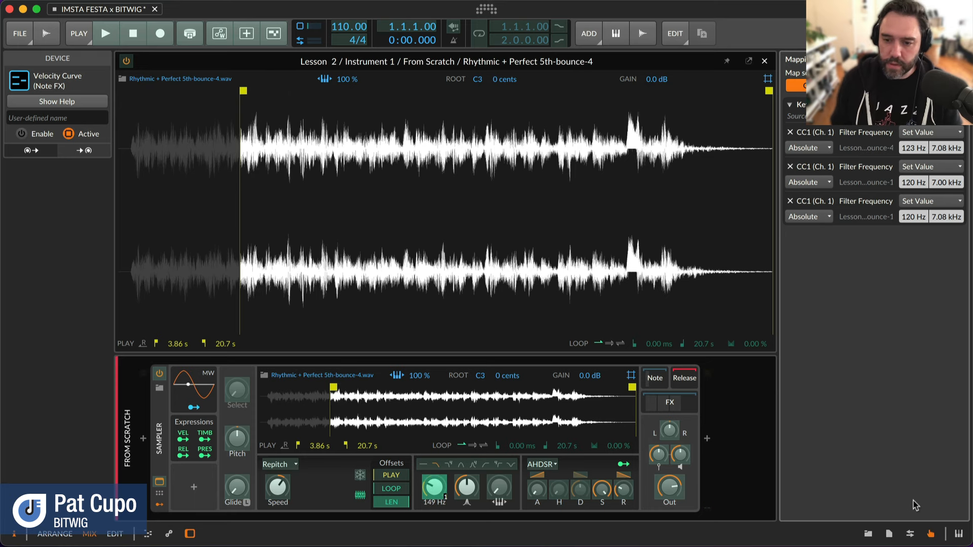
pyautogui.click(933, 538)
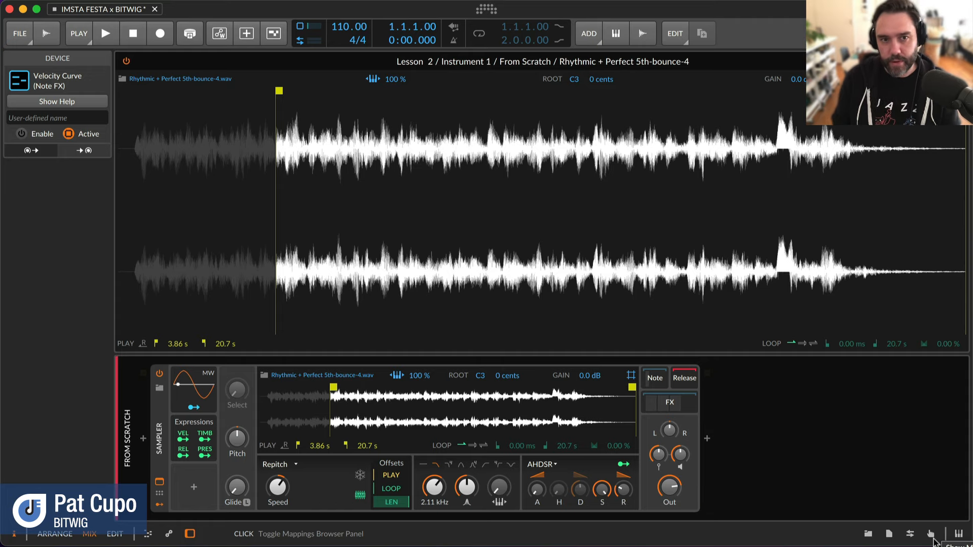
# Step: Raise the attack and release of the Sampler's AHDSR envelope
pyautogui.moveTo(538, 492); pyautogui.dragTo(538, 499)
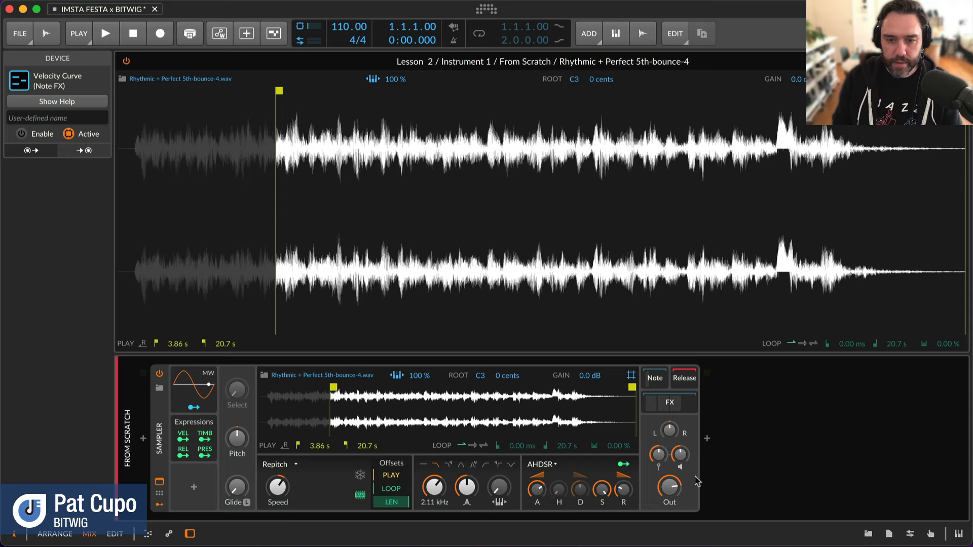
pyautogui.moveTo(624, 491); pyautogui.dragTo(623, 461)
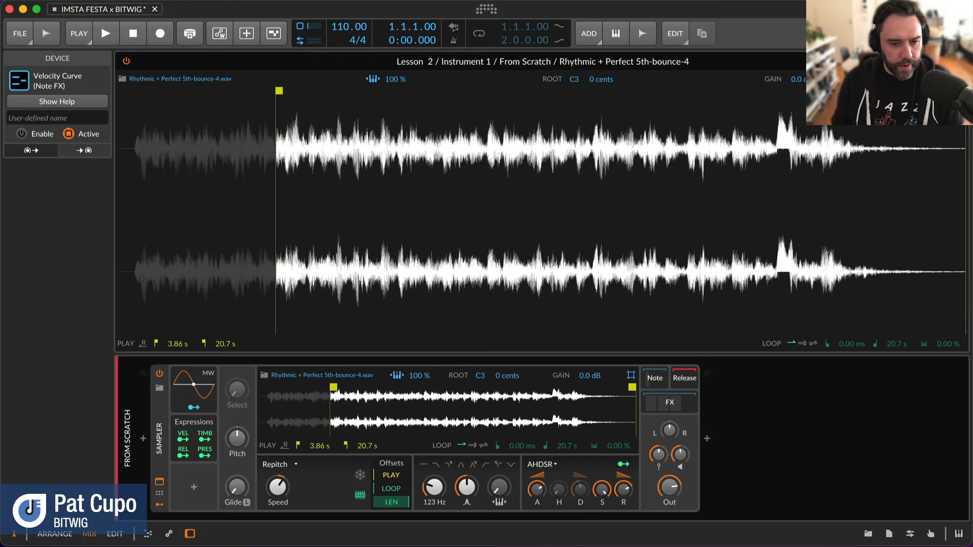
# Step: Try the Cycles and Textures play modes in the Sampler, varying the playback speed in Cycles
pyautogui.click(283, 466)
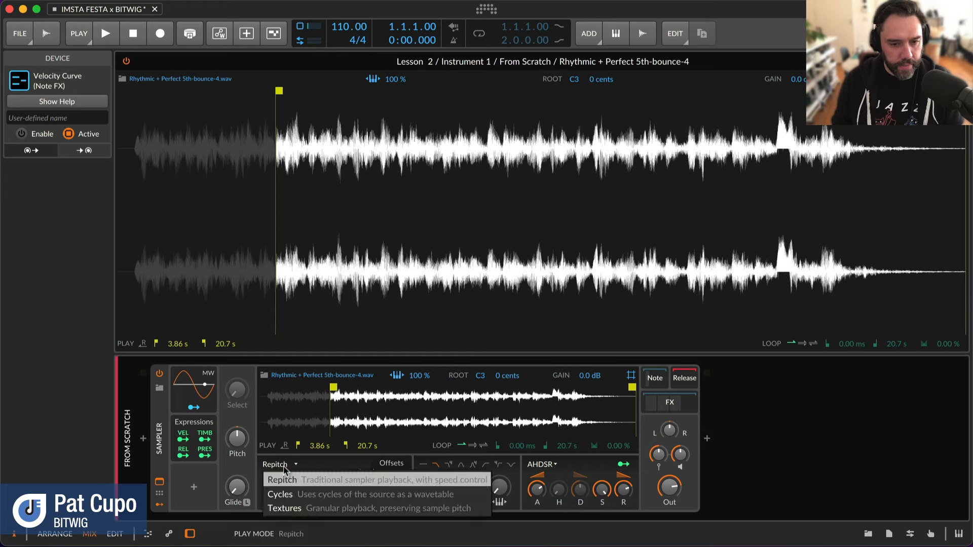
pyautogui.click(295, 495)
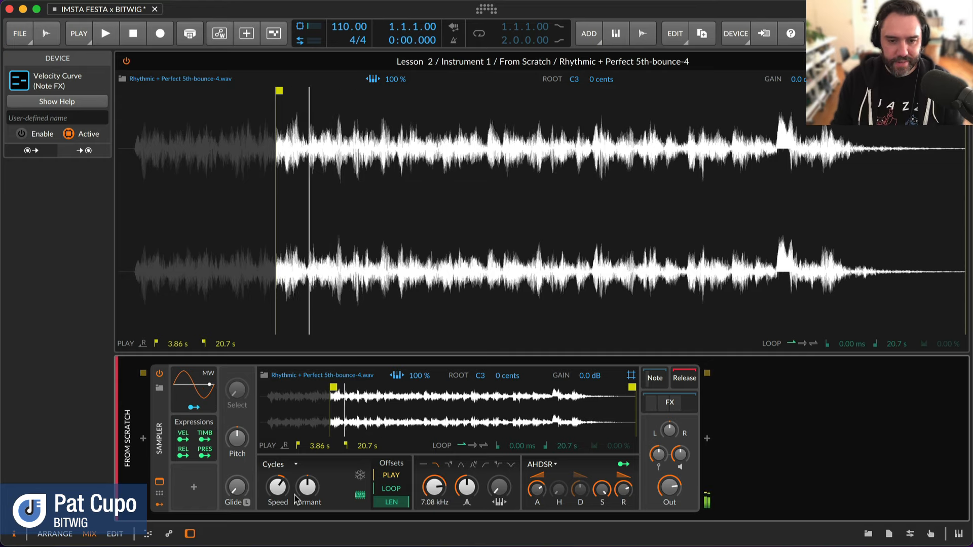
pyautogui.moveTo(277, 488); pyautogui.dragTo(281, 494)
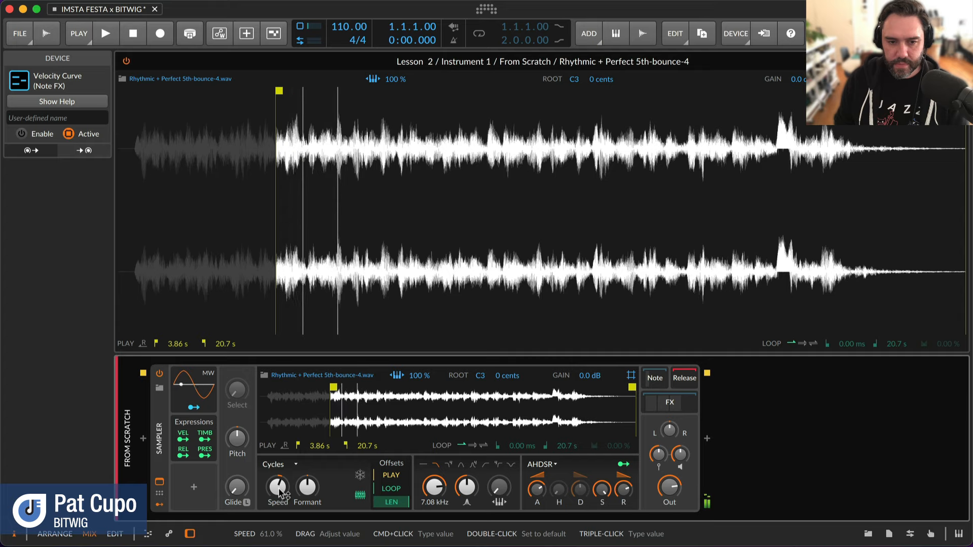
pyautogui.moveTo(280, 494); pyautogui.dragTo(286, 463)
pyautogui.click(287, 462)
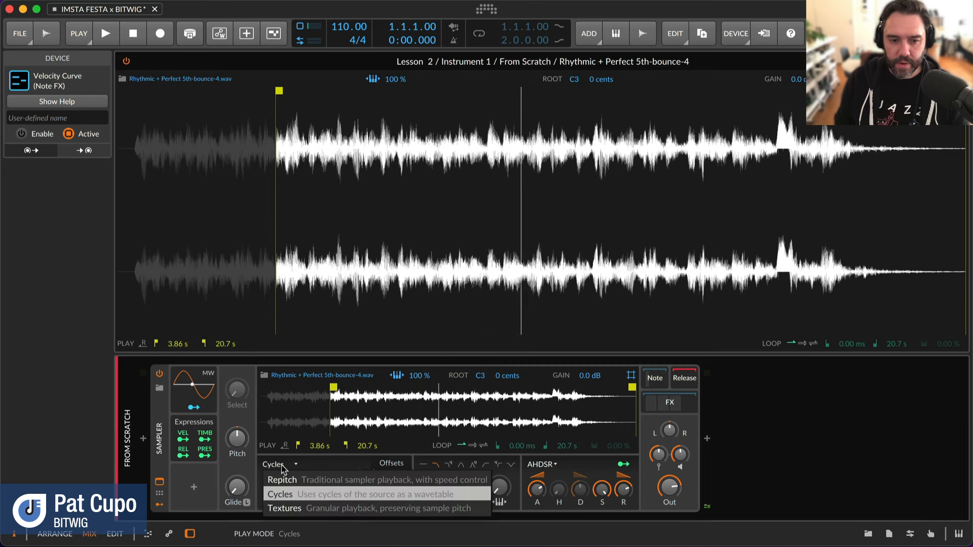
pyautogui.click(296, 507)
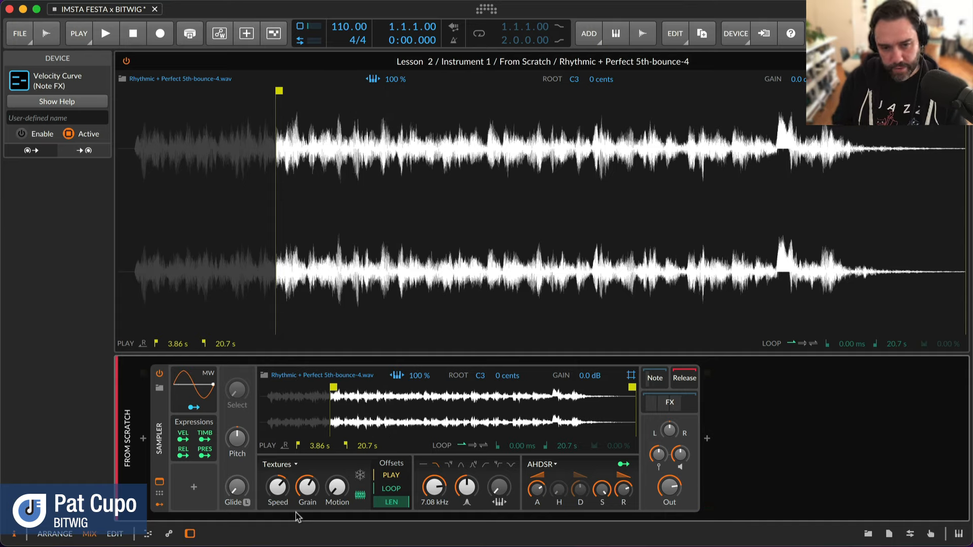
# Step: Return the Sampler's play mode to Repitch and adjust its playback speed
pyautogui.click(278, 465)
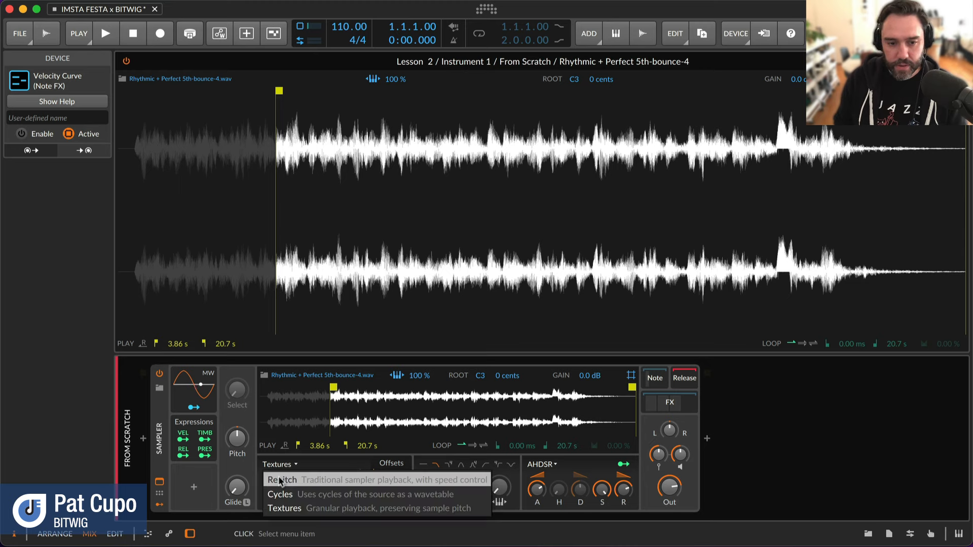
pyautogui.click(280, 480)
pyautogui.moveTo(282, 487); pyautogui.dragTo(282, 499)
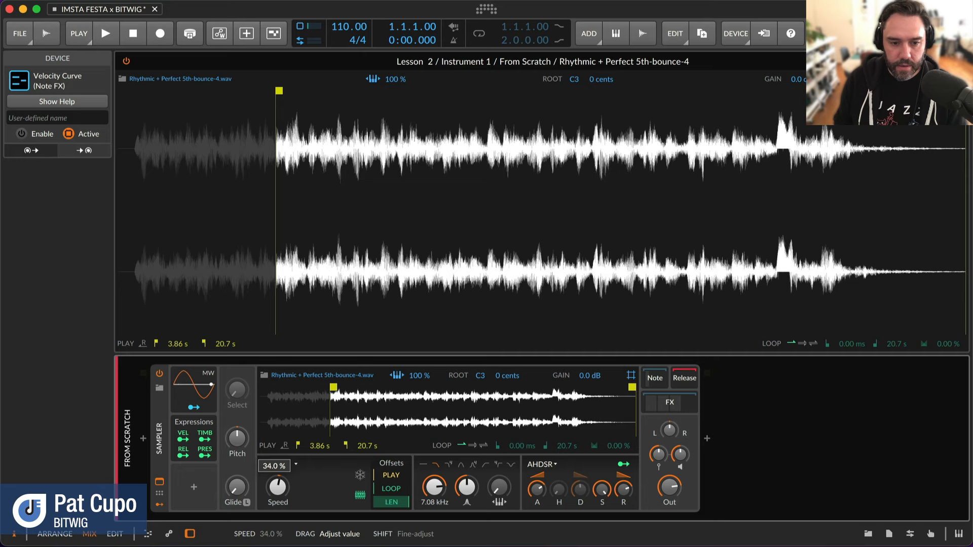
pyautogui.moveTo(282, 488); pyautogui.dragTo(283, 489)
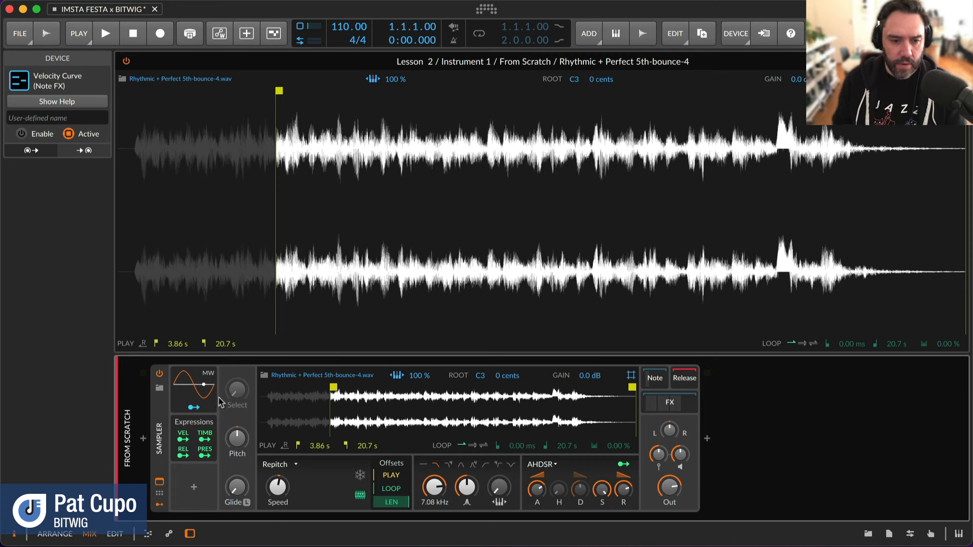
# Step: Show the Sampler's Vibrato modulator settings, switch its depth source to Manual and make the modulation polyphonic
pyautogui.click(194, 389)
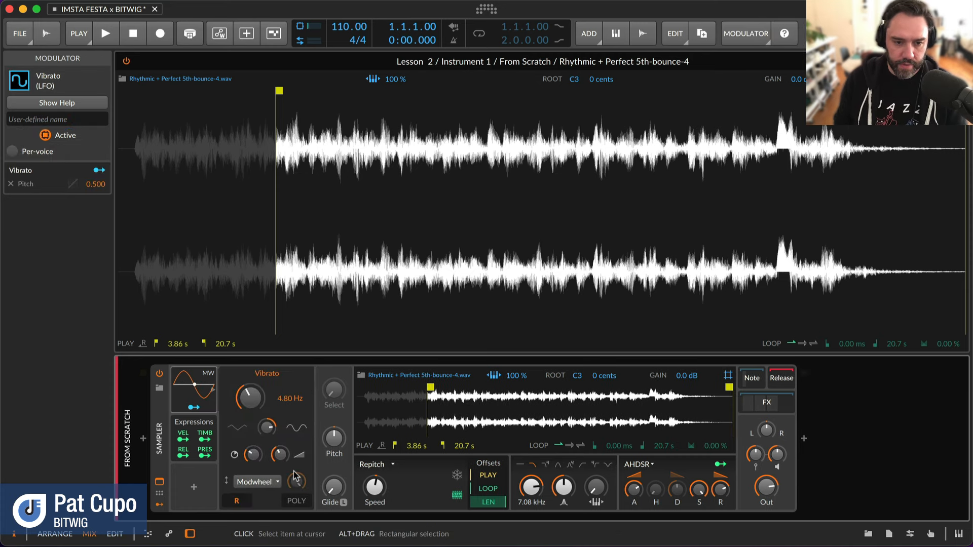
pyautogui.click(267, 483)
pyautogui.click(272, 529)
pyautogui.moveTo(279, 454); pyautogui.dragTo(280, 448)
pyautogui.moveTo(272, 395); pyautogui.dragTo(273, 388)
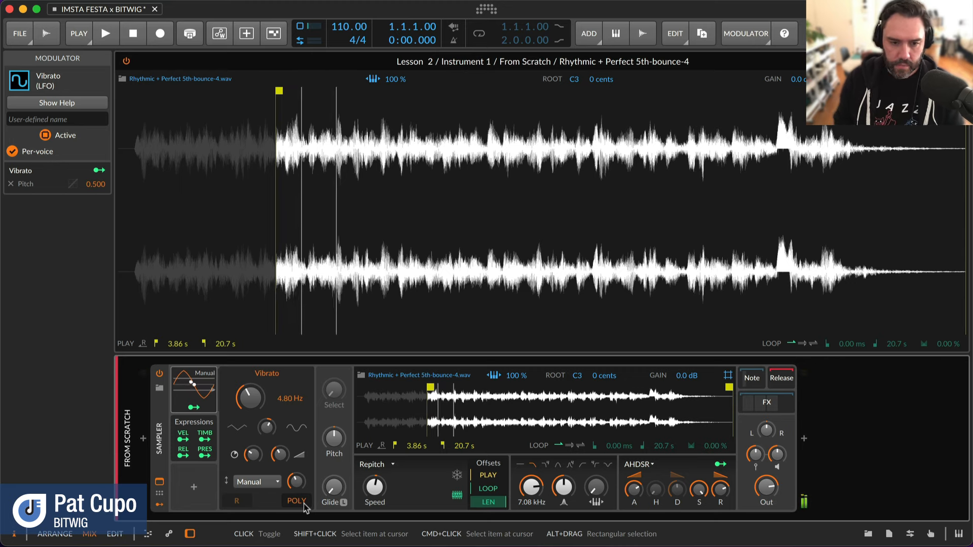
pyautogui.moveTo(279, 454); pyautogui.dragTo(279, 453)
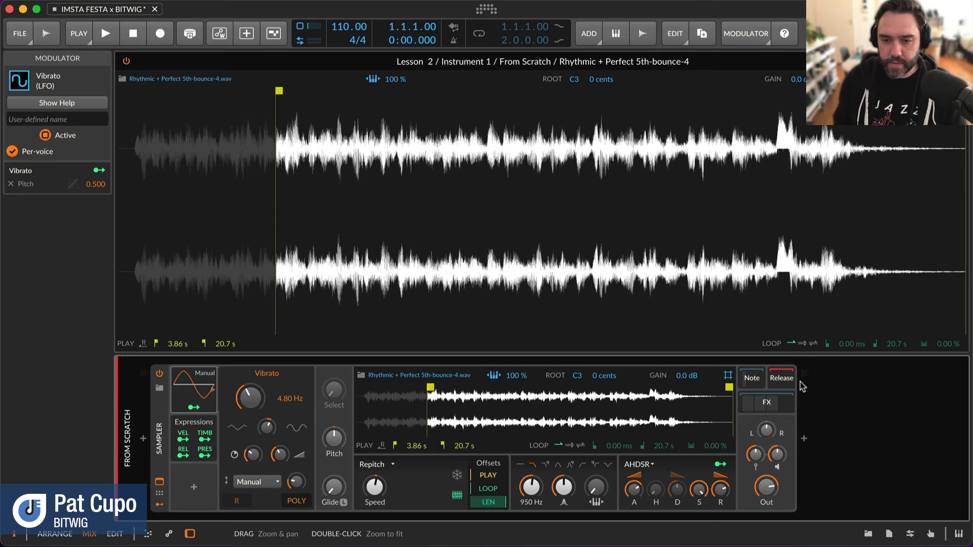
# Step: Enable the Convolution reverb in the Sampler's FX chain, raising its brightness and adjusting its mix
pyautogui.click(767, 402)
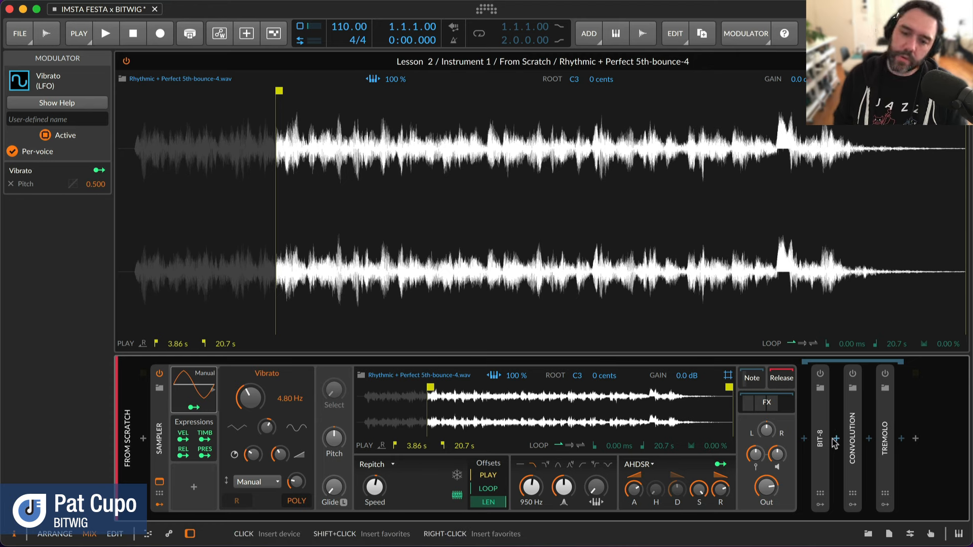
pyautogui.click(852, 439)
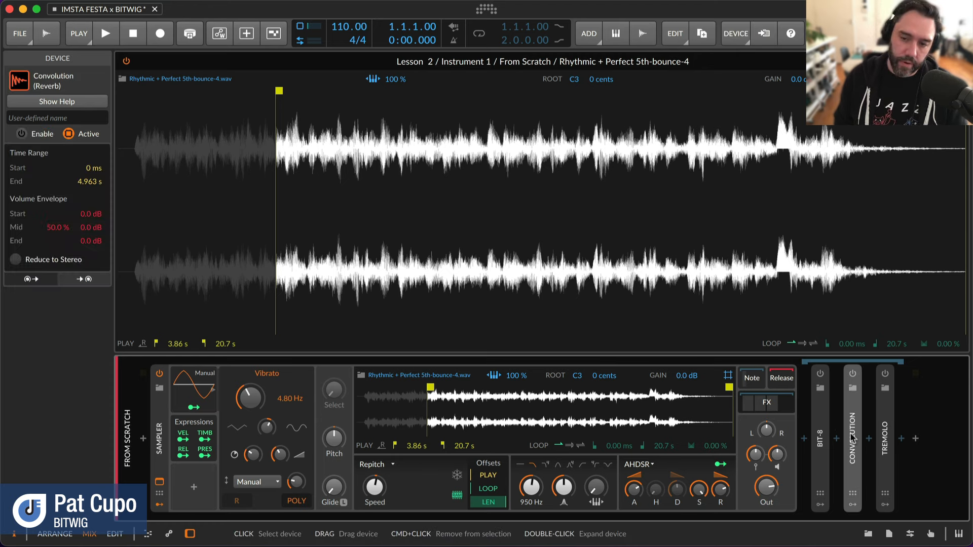
pyautogui.doubleClick(852, 439)
pyautogui.click(634, 373)
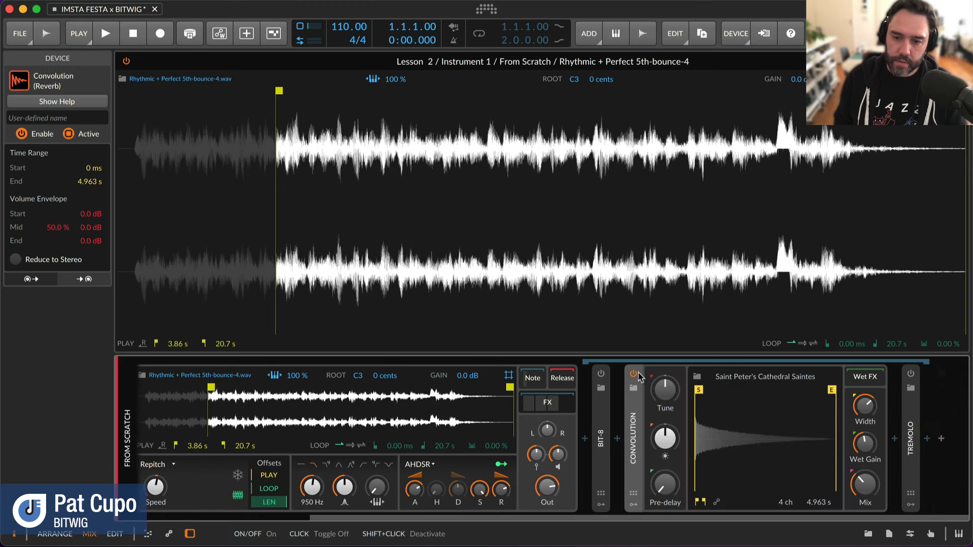
pyautogui.moveTo(665, 438); pyautogui.dragTo(665, 428)
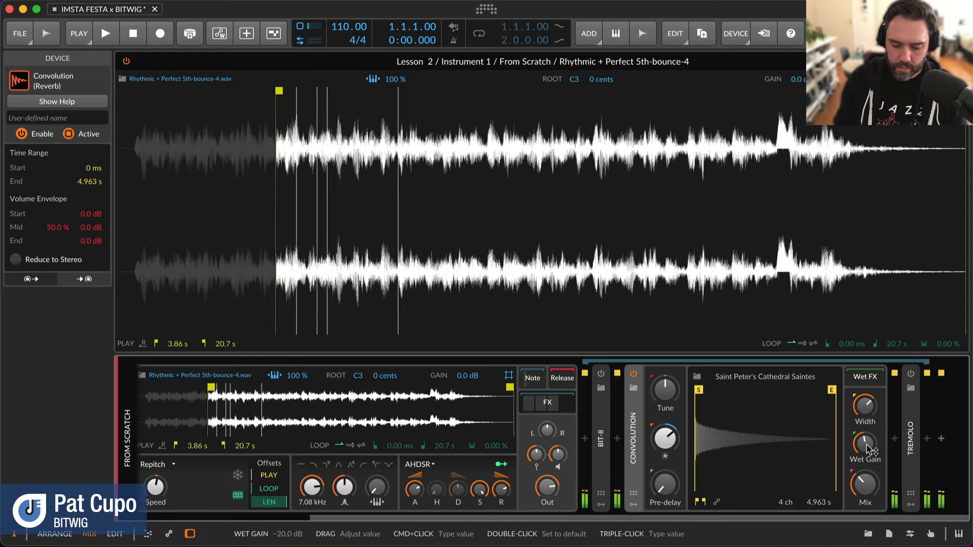
pyautogui.moveTo(866, 485); pyautogui.dragTo(866, 482)
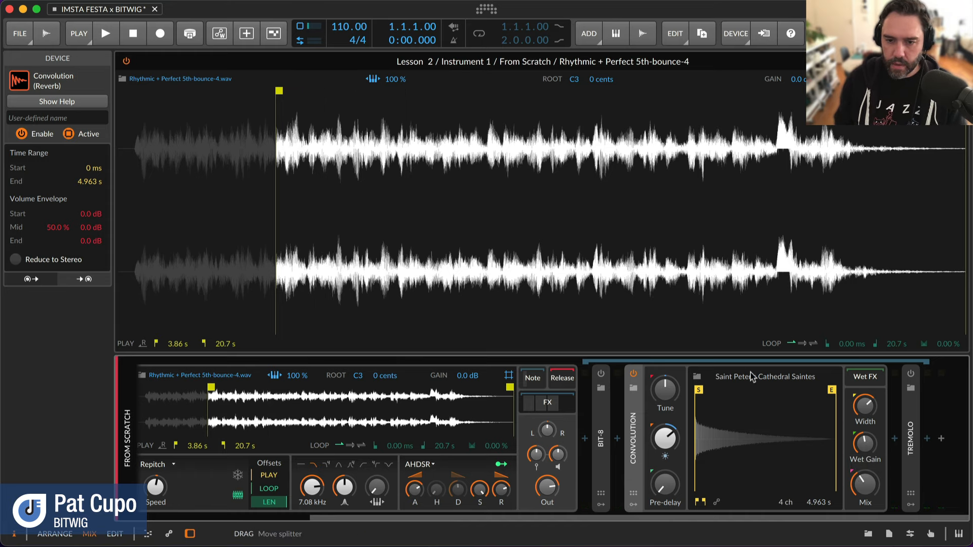
# Step: Load the M5k - Church impulse from Studio Halls into Convolution and set the mix to 29.5 %
pyautogui.click(750, 376)
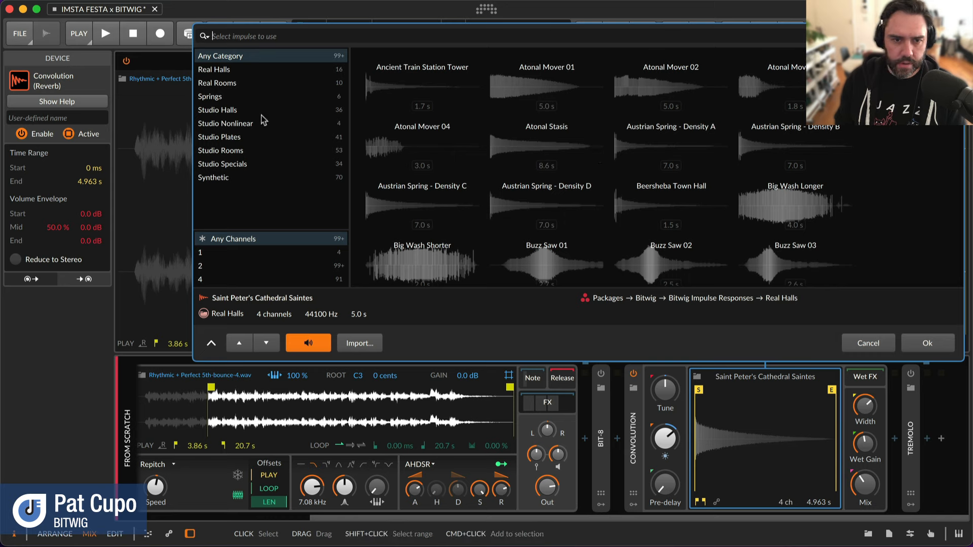
pyautogui.click(234, 110)
pyautogui.click(528, 91)
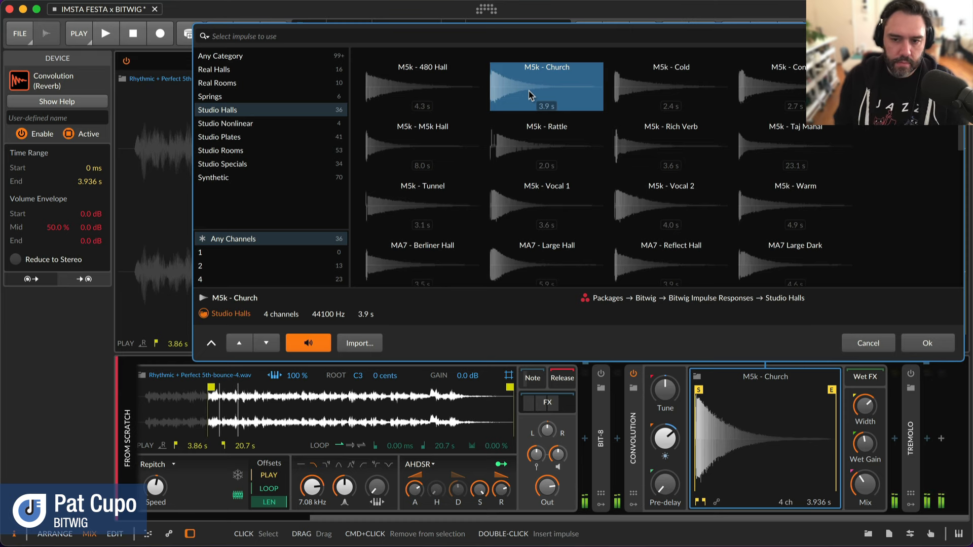
pyautogui.click(927, 344)
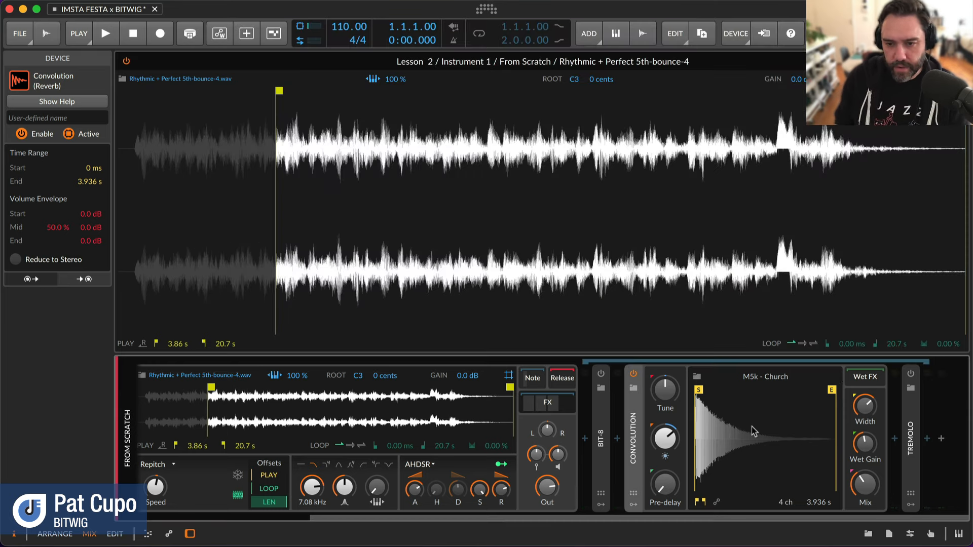
pyautogui.moveTo(865, 484); pyautogui.dragTo(865, 496)
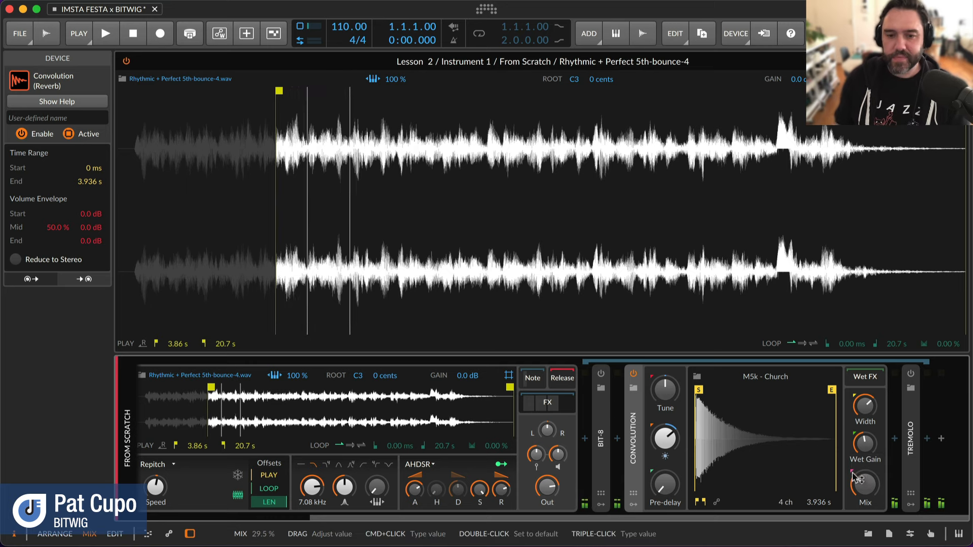
# Step: Enable the Tremolo in the FX chain with a depth of about 50.5 % and a rate of 6.53 Hz
pyautogui.hscroll(-5, 839, 433)
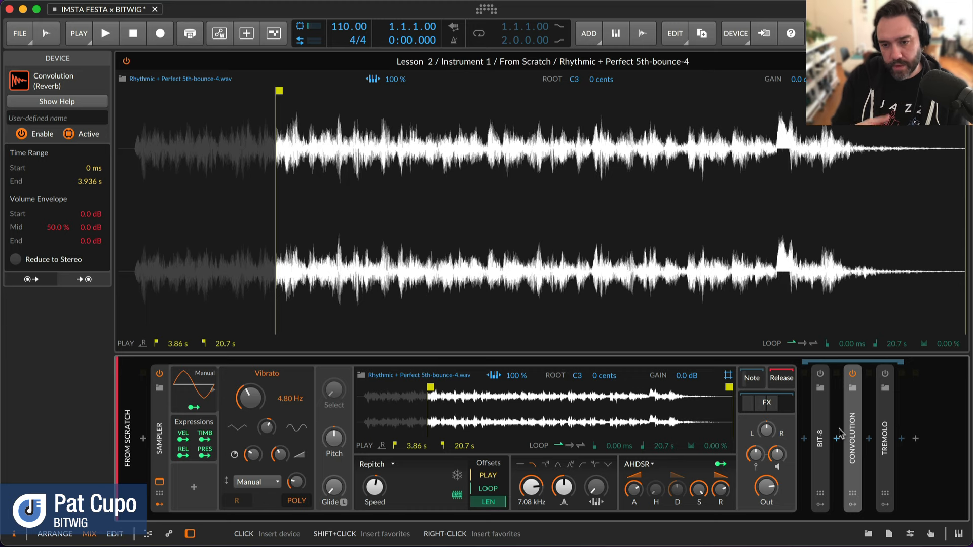
pyautogui.doubleClick(889, 428)
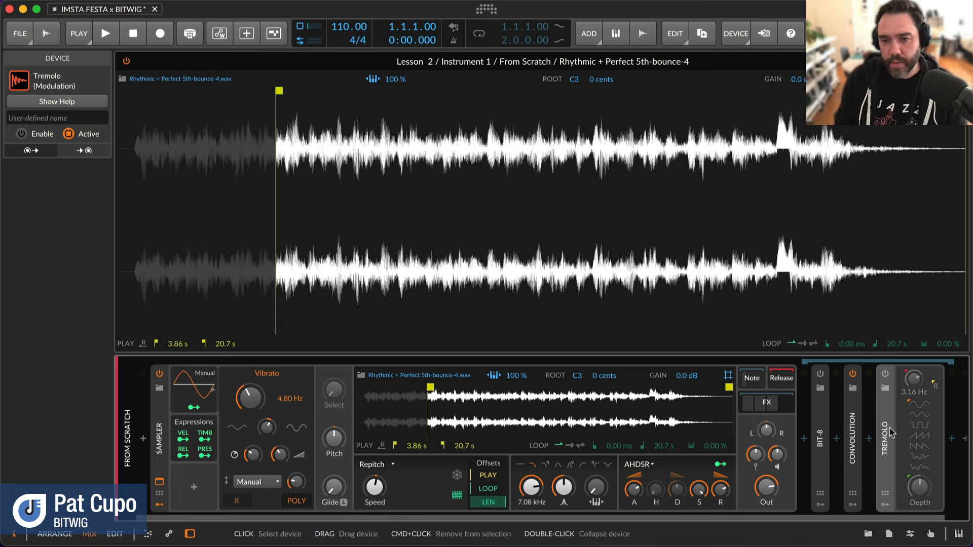
pyautogui.click(887, 377)
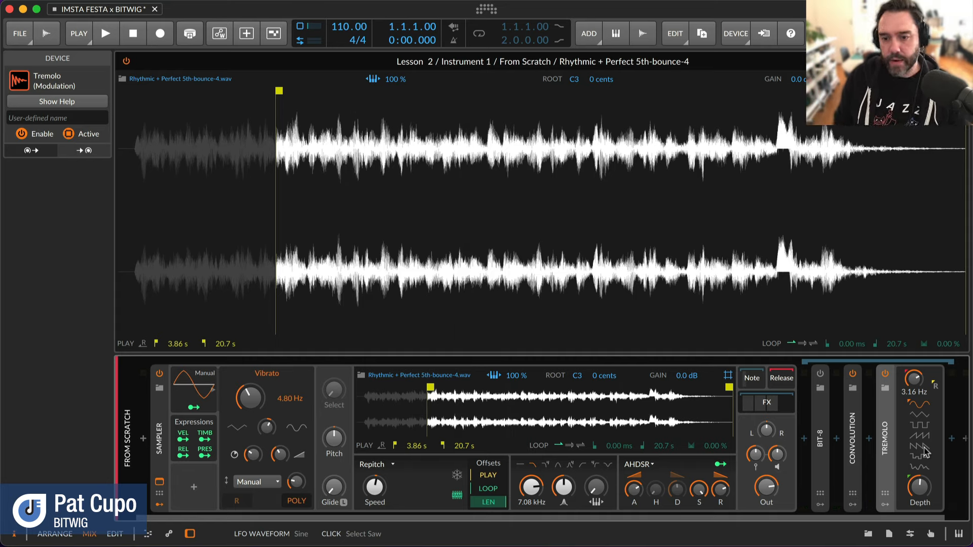
pyautogui.moveTo(923, 497); pyautogui.dragTo(923, 498)
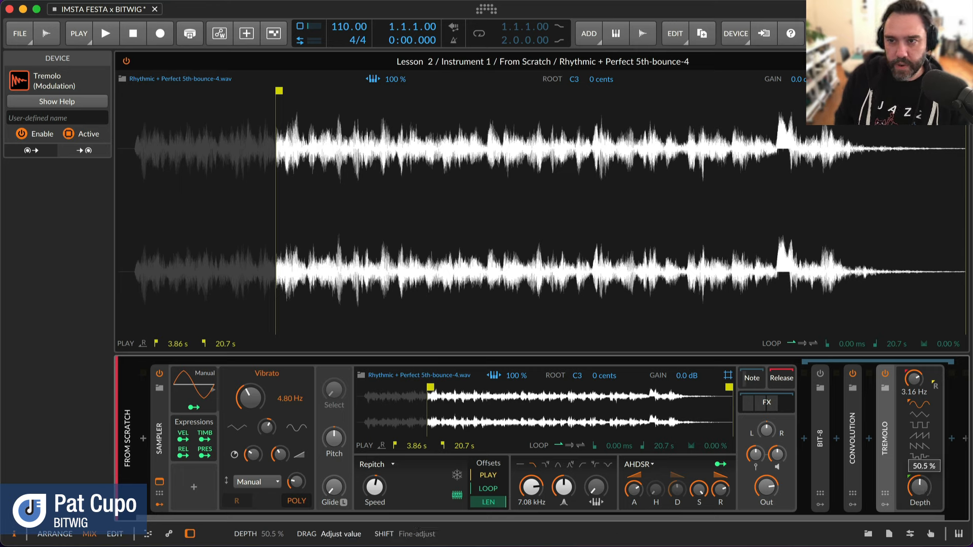
pyautogui.moveTo(916, 382); pyautogui.dragTo(911, 379)
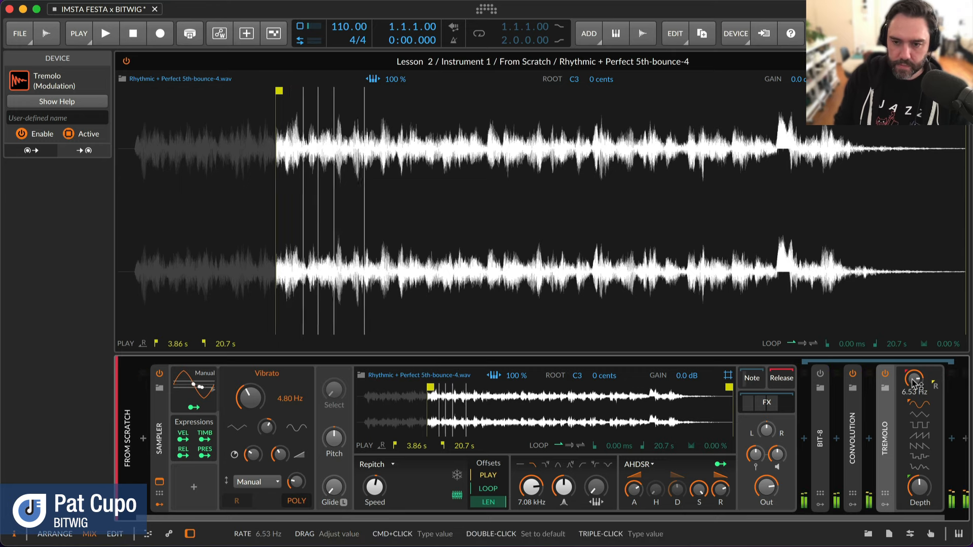
# Step: Add an LFO modulator to the Tremolo and set its rate to 0.13 Hz
pyautogui.click(887, 510)
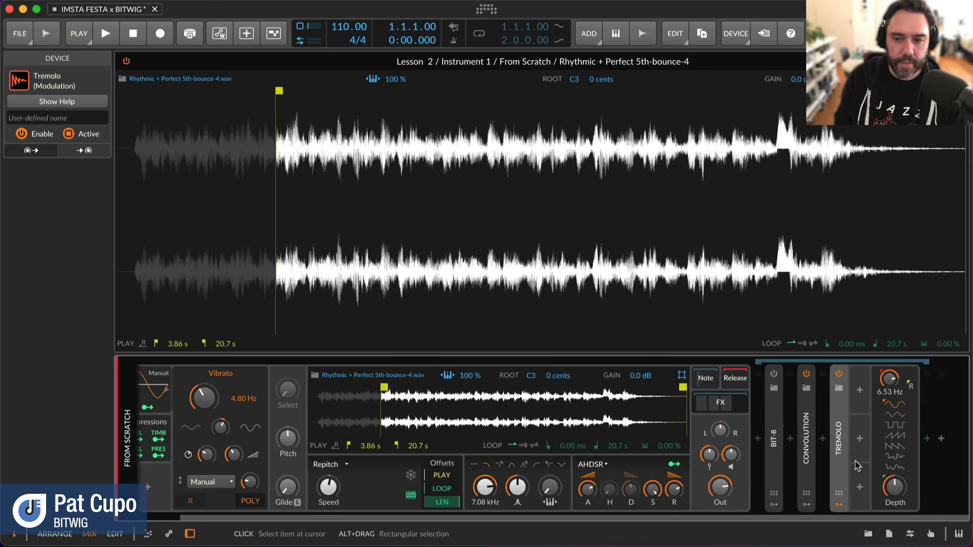
pyautogui.click(861, 391)
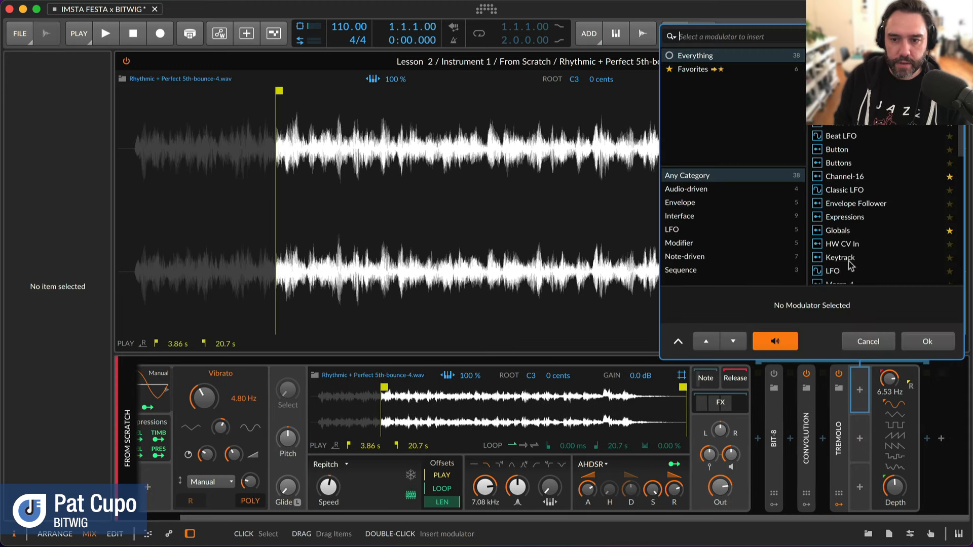
pyautogui.doubleClick(851, 271)
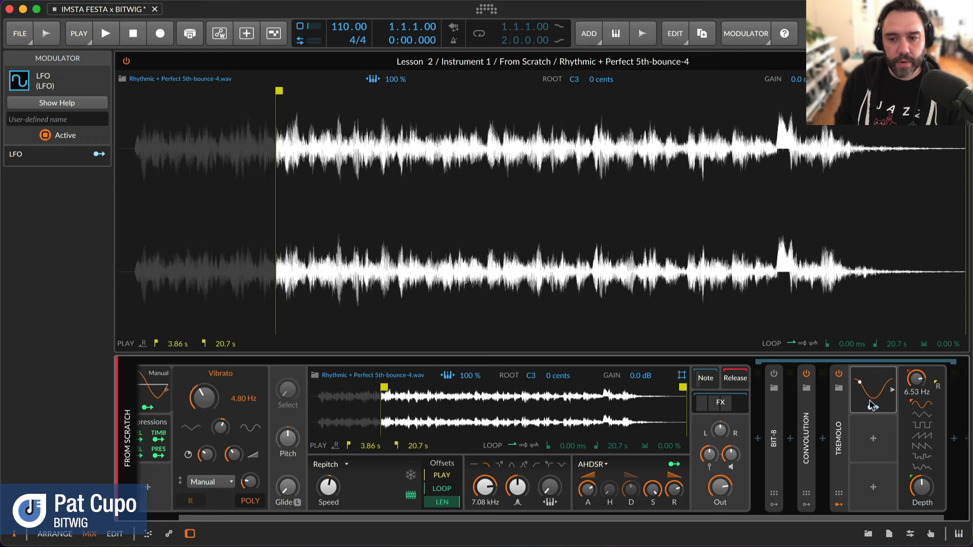
pyautogui.click(872, 404)
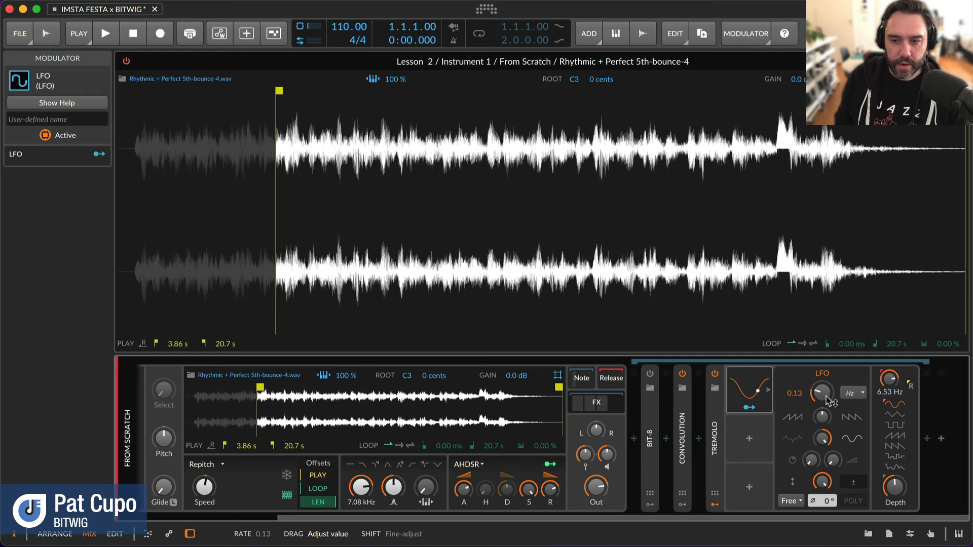
# Step: Map the LFO to the Tremolo's rate with an amount of ÷5.89 and set the Tremolo's depth to 46 %
pyautogui.click(749, 407)
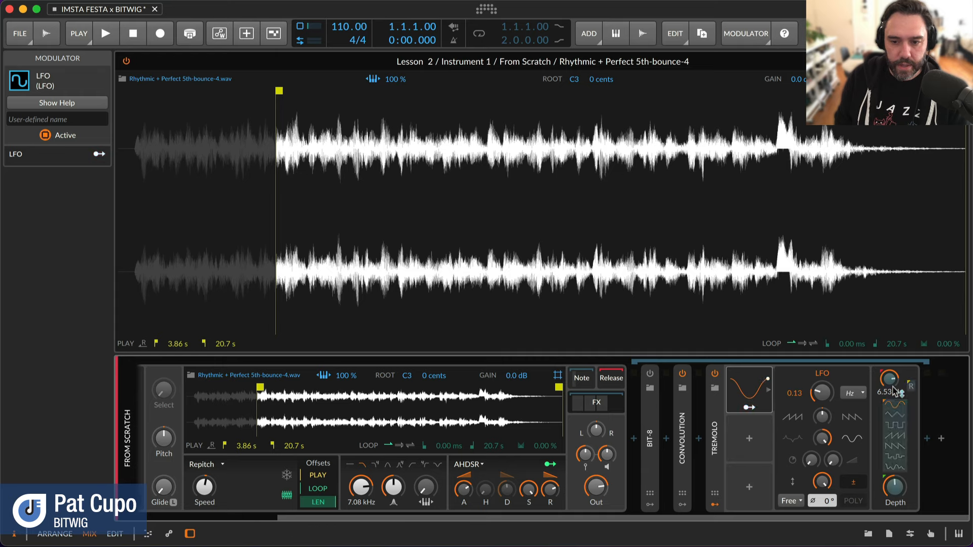
pyautogui.click(888, 392)
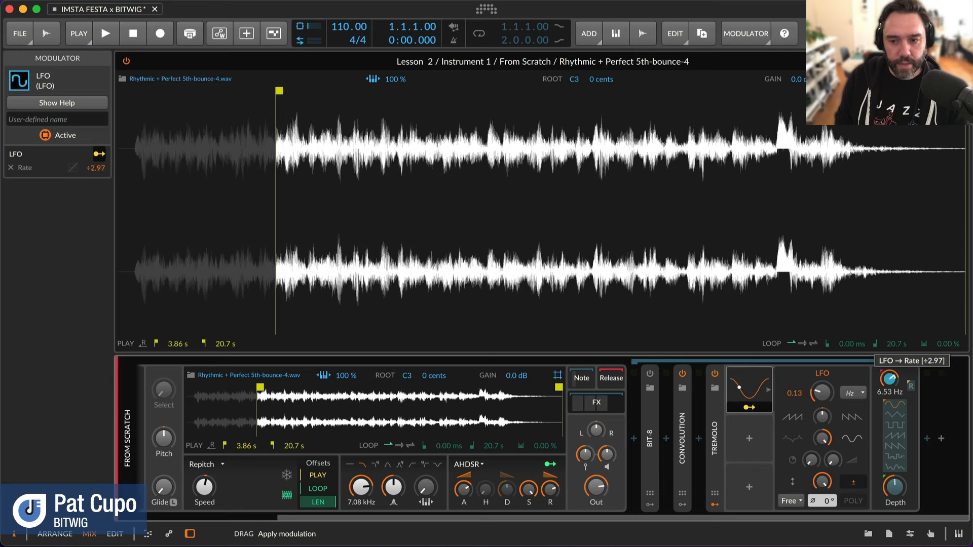
pyautogui.moveTo(888, 392); pyautogui.dragTo(878, 465)
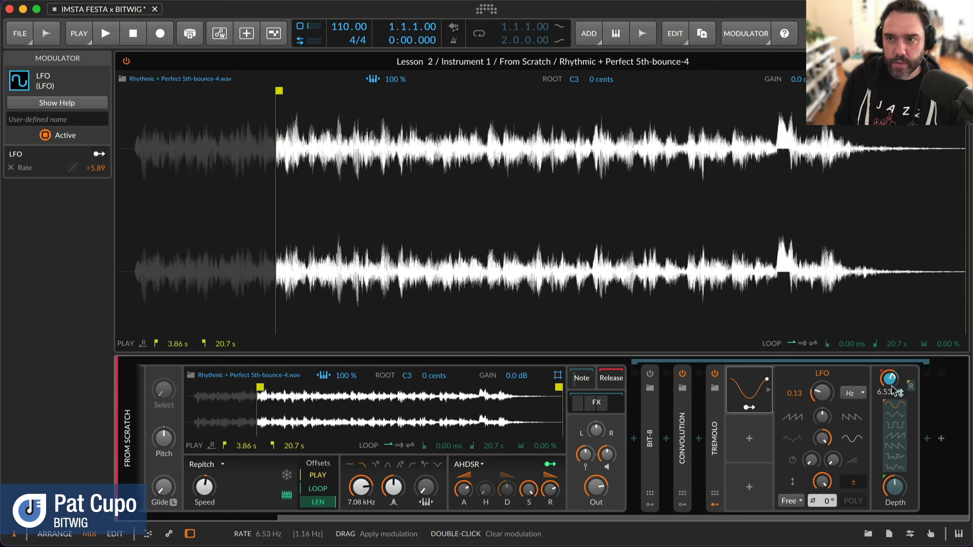
pyautogui.click(856, 484)
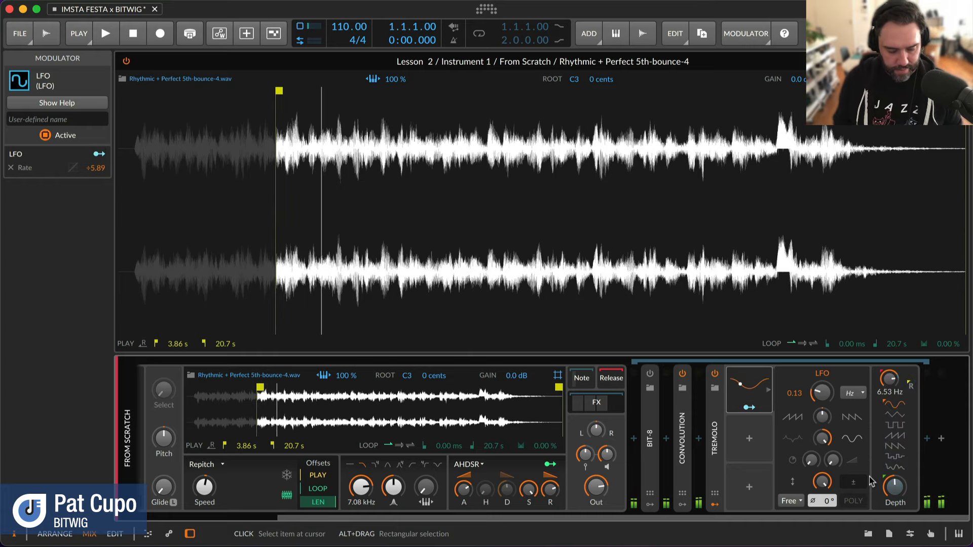
pyautogui.press('Escape')
pyautogui.moveTo(896, 487); pyautogui.dragTo(896, 496)
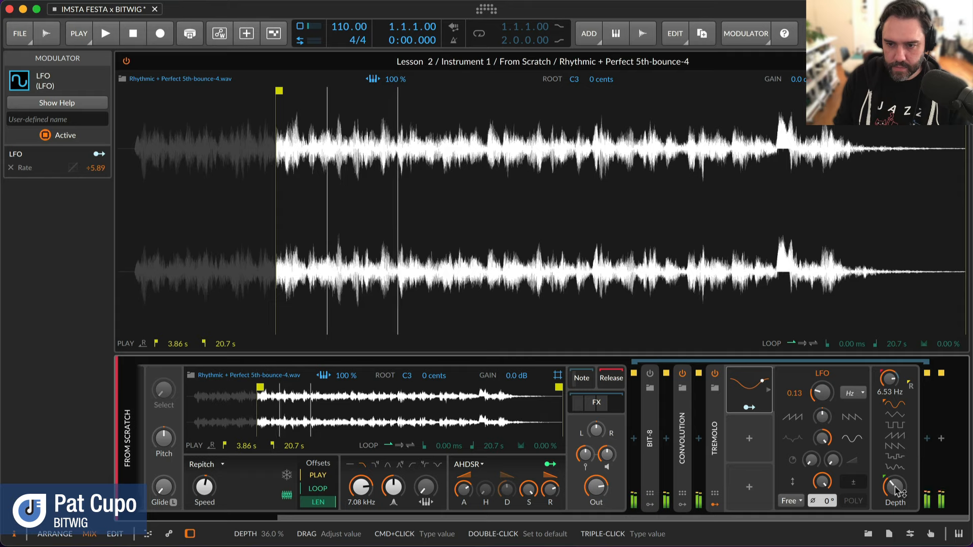
pyautogui.moveTo(896, 487); pyautogui.dragTo(896, 477)
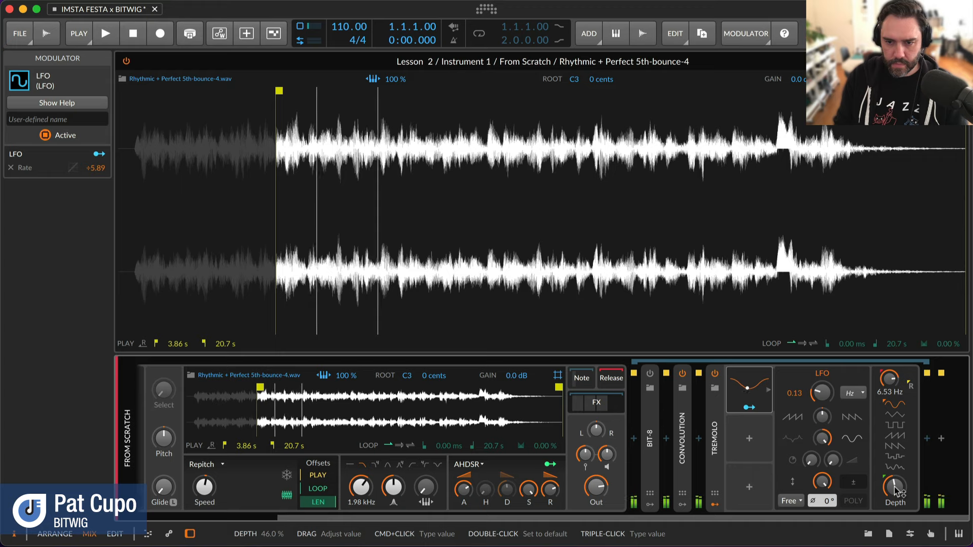
# Step: Set the Tremolo LFO's amount to 67.5 % and collapse the Tremolo device
pyautogui.moveTo(826, 484)
pyautogui.mouseDown()
pyautogui.moveTo(825, 494)
pyautogui.moveTo(827, 485)
pyautogui.mouseUp()
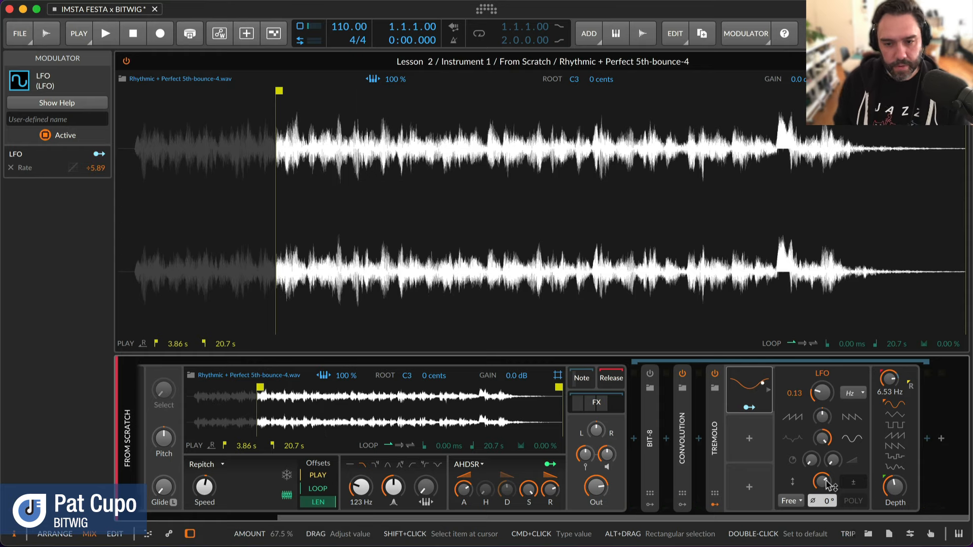
pyautogui.click(714, 435)
pyautogui.click(715, 435)
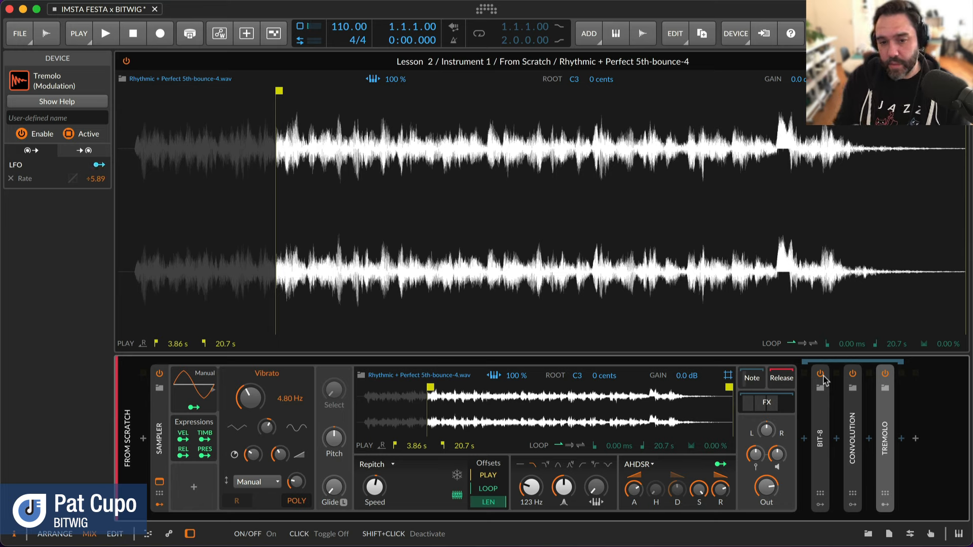
# Step: Expand Bit-8 in the FX chain, set its clock to 100.0 kHz and reset the clock jitter to default
pyautogui.doubleClick(821, 434)
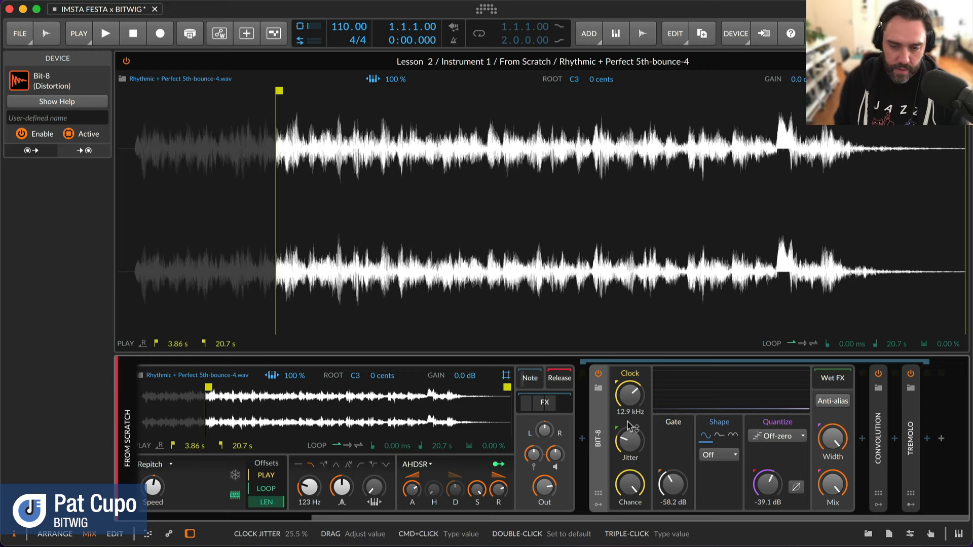
pyautogui.moveTo(630, 395); pyautogui.dragTo(630, 355)
pyautogui.doubleClick(641, 449)
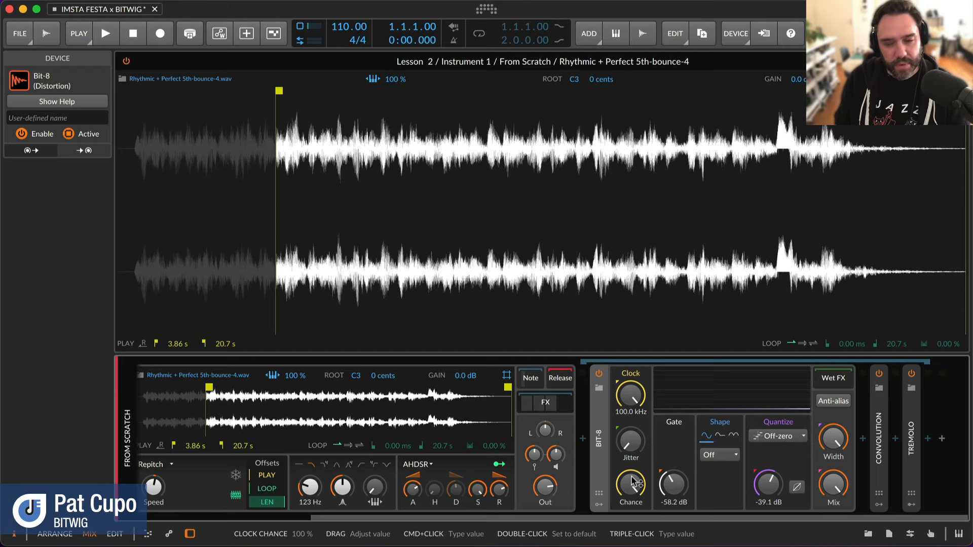
# Step: Set Bit-8's clip mode to Soft Clip with a shape drive of +9.7 dB
pyautogui.click(723, 455)
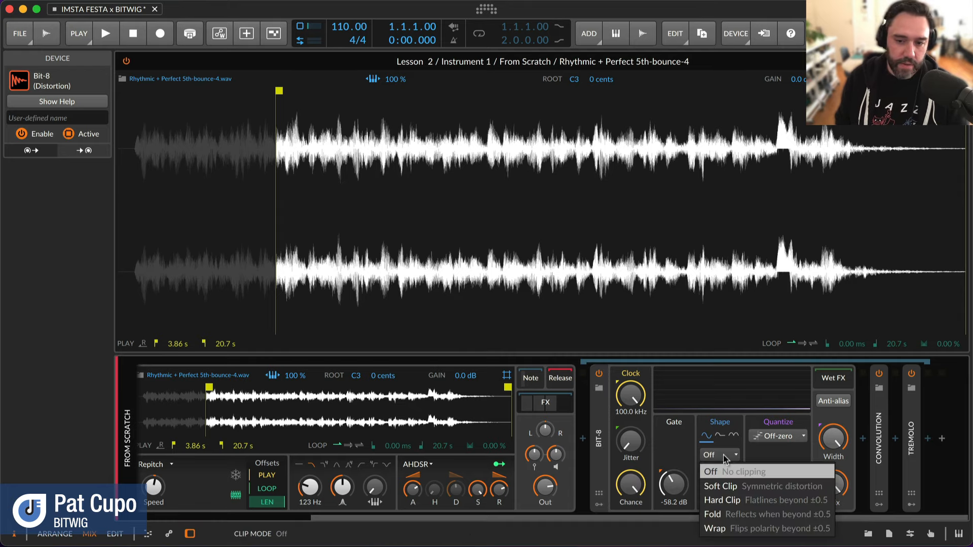
pyautogui.click(725, 485)
pyautogui.moveTo(726, 486); pyautogui.dragTo(725, 469)
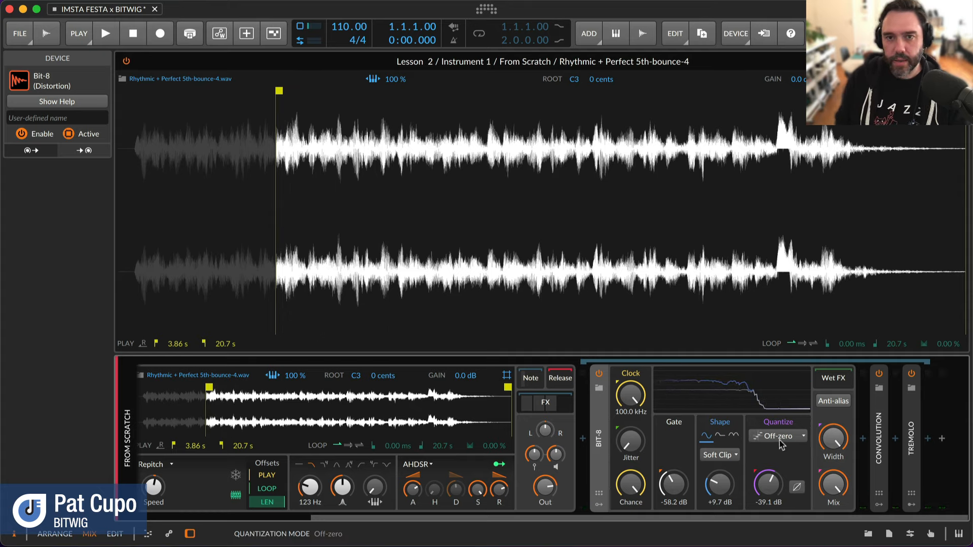
# Step: Set Bit-8's quantization mode to Diffusion with 7.50 % brightness and a level of -38.6 dB, and lower the mix
pyautogui.click(800, 444)
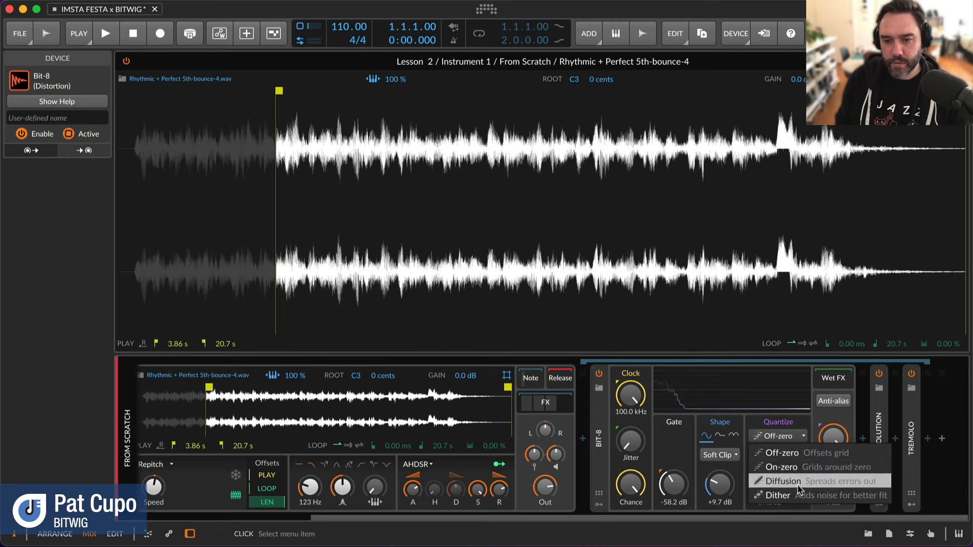
pyautogui.click(793, 483)
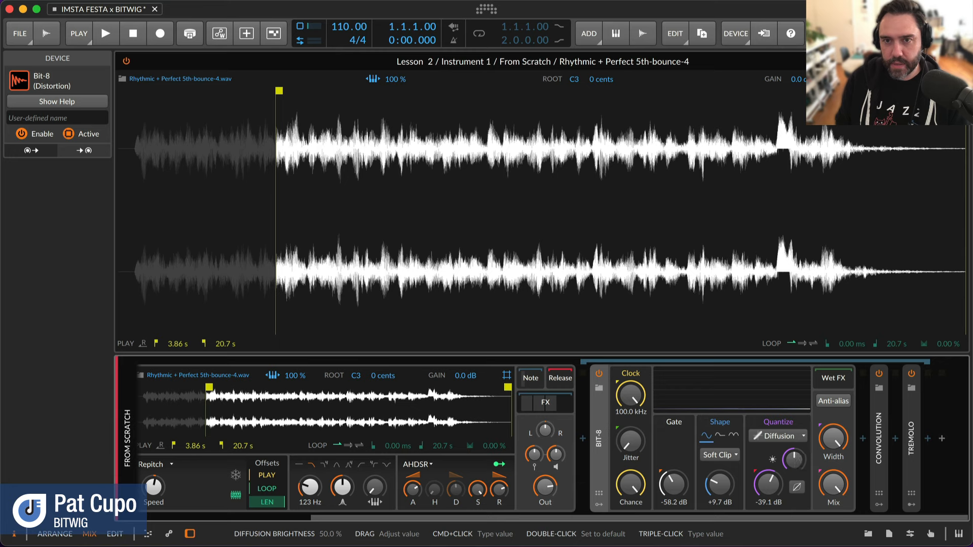
pyautogui.moveTo(777, 436); pyautogui.dragTo(778, 440)
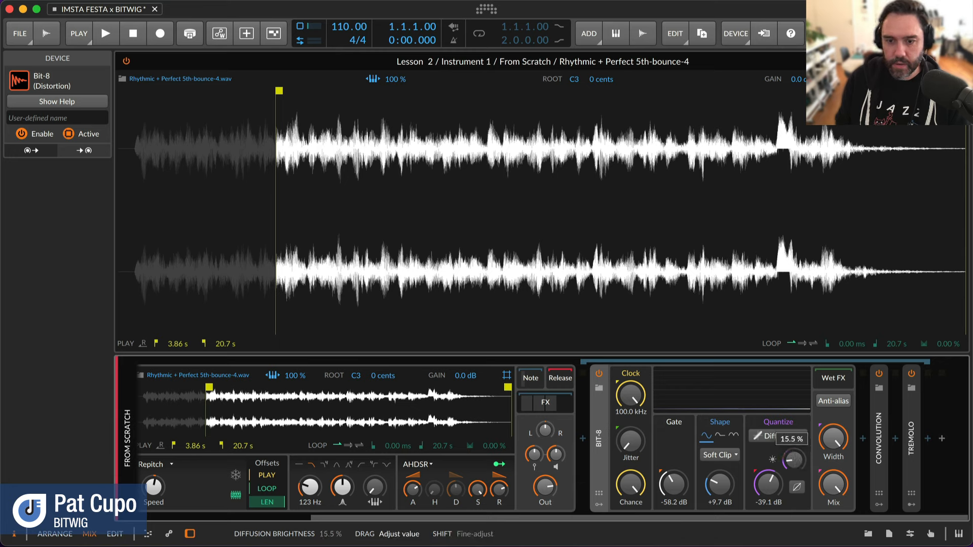
pyautogui.moveTo(794, 461); pyautogui.dragTo(794, 456)
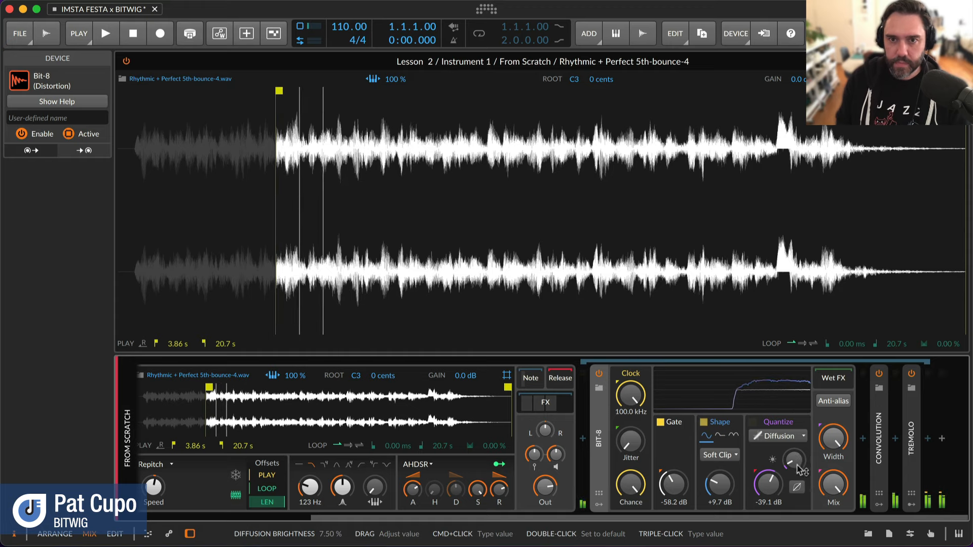
pyautogui.moveTo(768, 484); pyautogui.dragTo(769, 483)
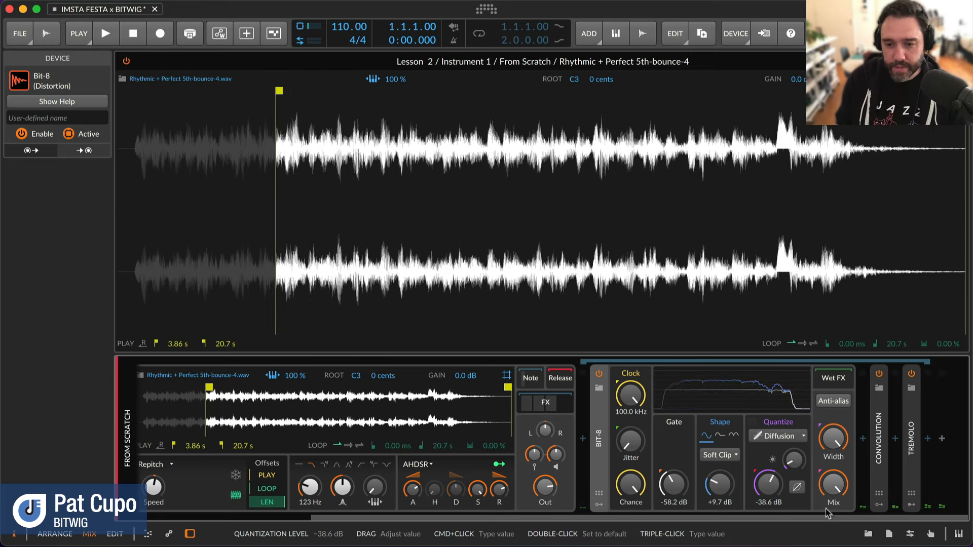
pyautogui.moveTo(834, 484); pyautogui.dragTo(838, 484)
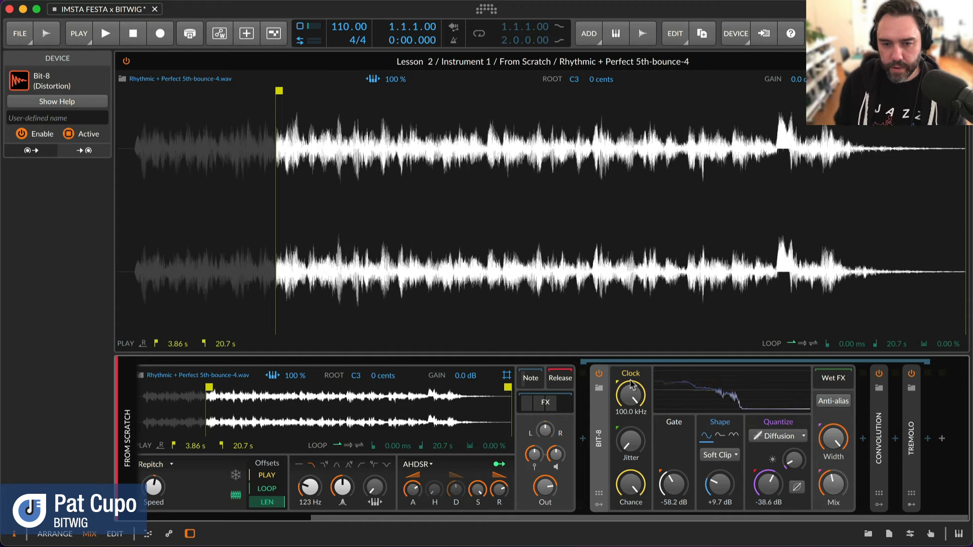
# Step: Show the Sampler's Note chain and select its Velocity Curve device
pyautogui.click(539, 383)
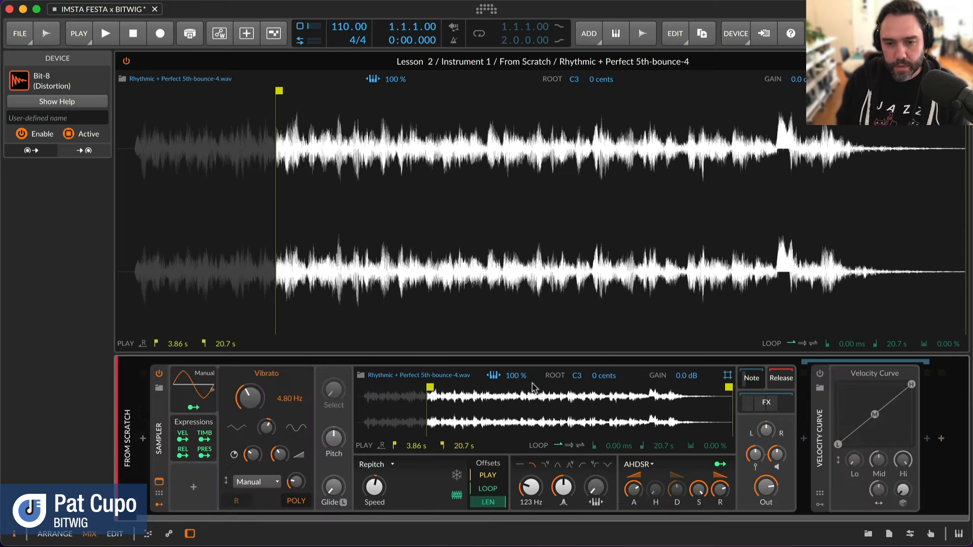
pyautogui.click(824, 420)
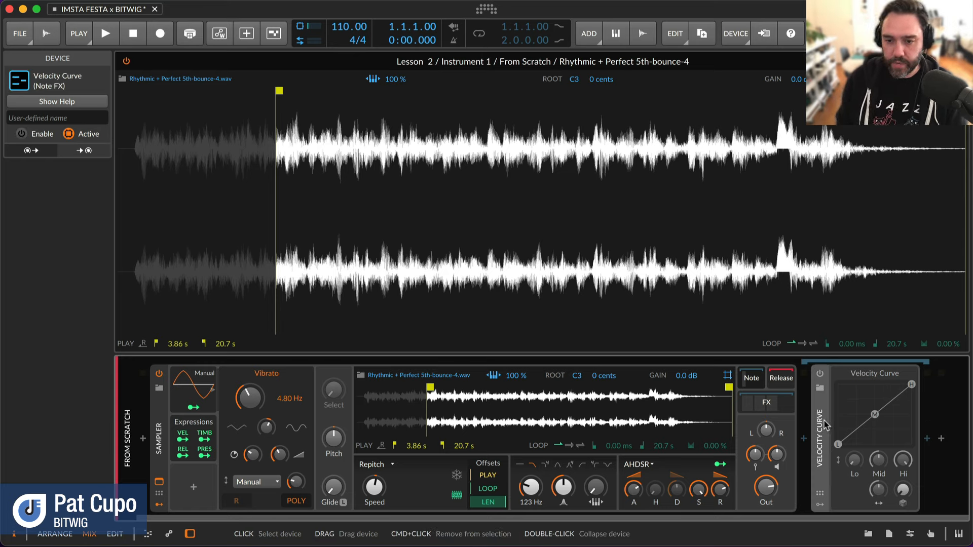
pyautogui.click(804, 440)
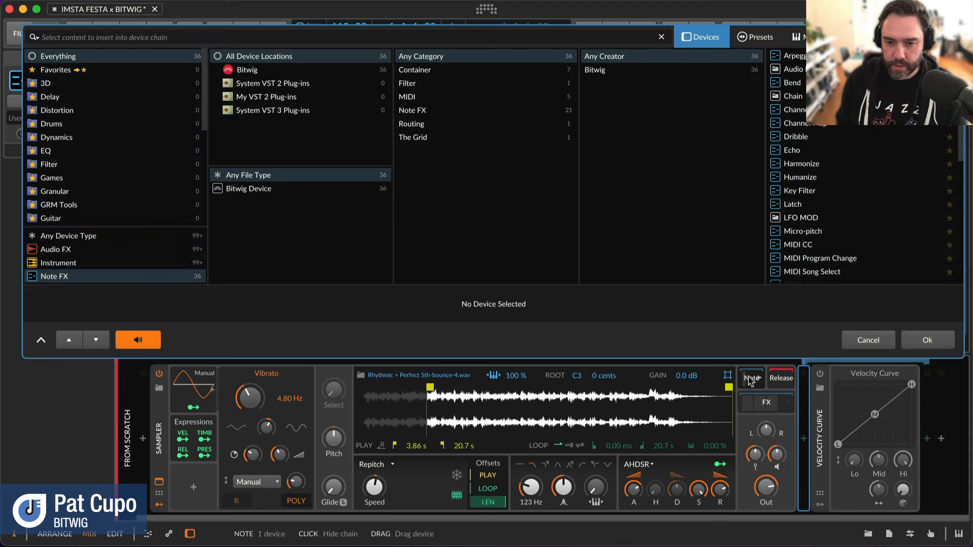
pyautogui.click(751, 381)
pyautogui.click(144, 440)
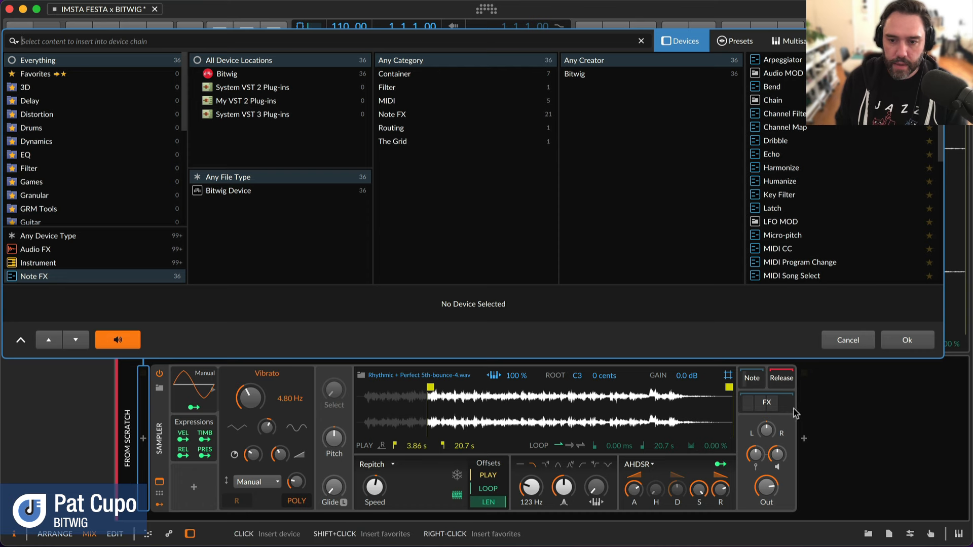
pyautogui.click(848, 340)
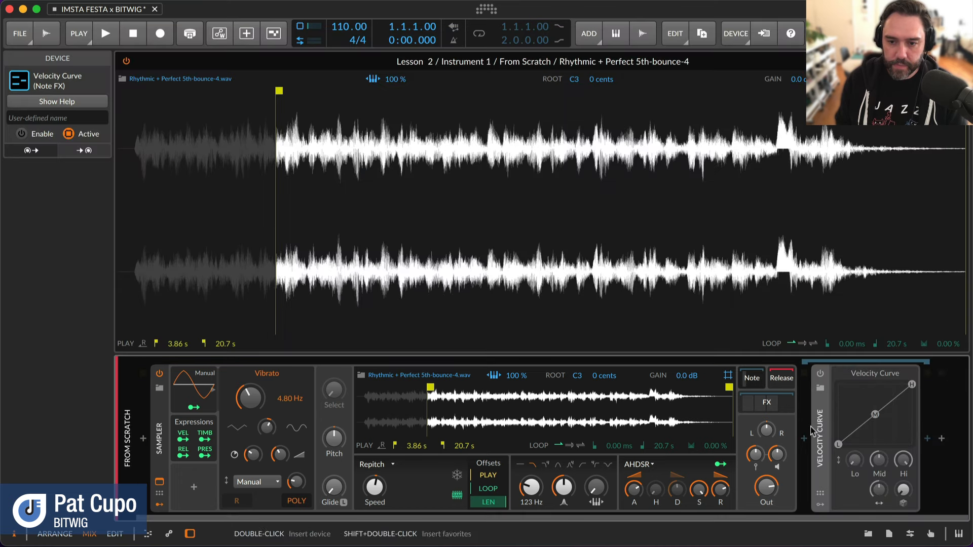
# Step: Enable Velocity Curve, raise its low and mid points to 100 %, and reset the mid point's horizontal position
pyautogui.click(821, 376)
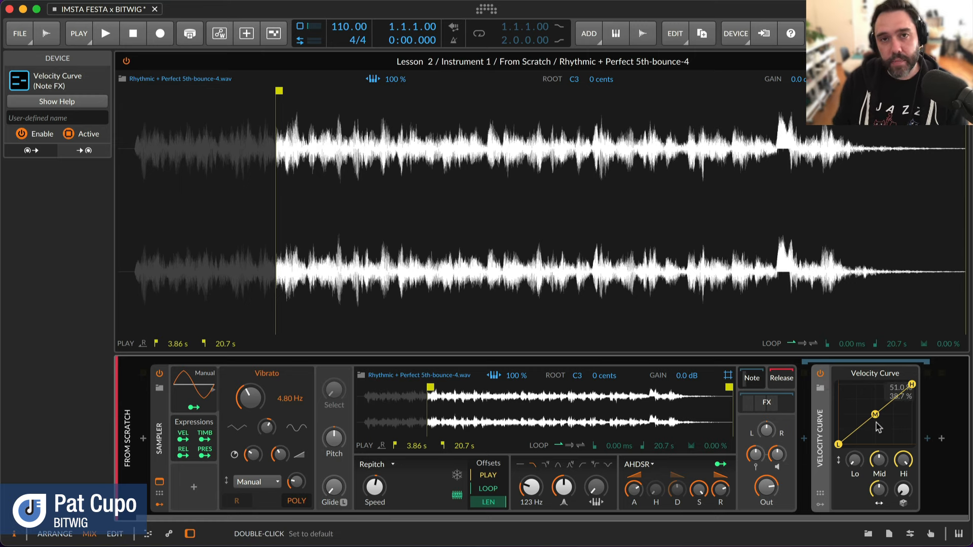
pyautogui.moveTo(876, 416); pyautogui.dragTo(881, 385)
pyautogui.moveTo(855, 463); pyautogui.dragTo(856, 436)
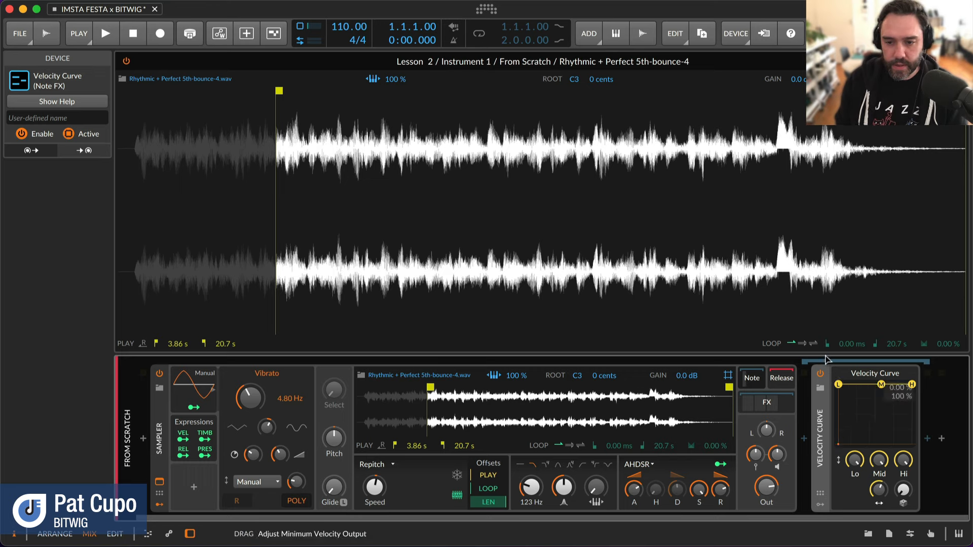
pyautogui.doubleClick(881, 495)
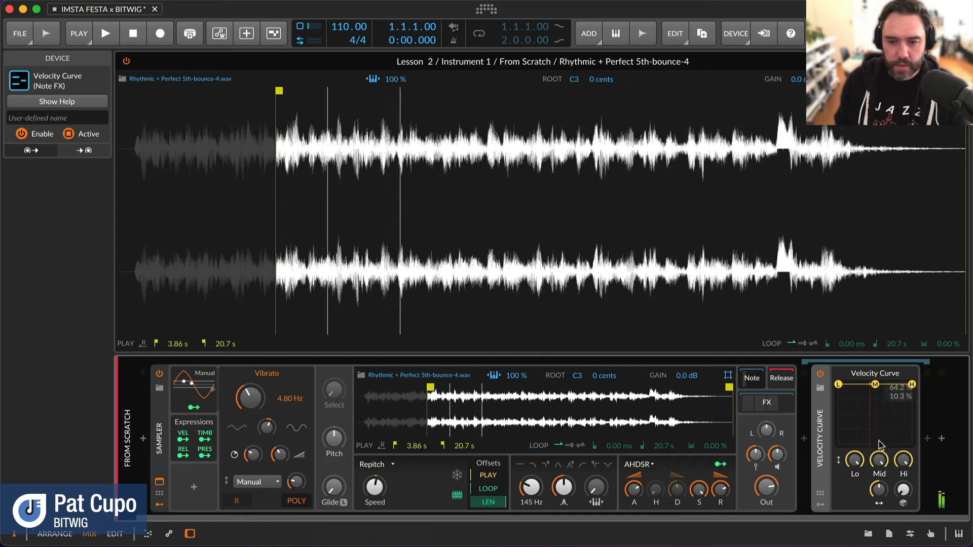
# Step: Collapse Bit-8 in the Sampler's FX chain and switch back to the Note chain
pyautogui.moveTo(751, 433); pyautogui.dragTo(751, 435)
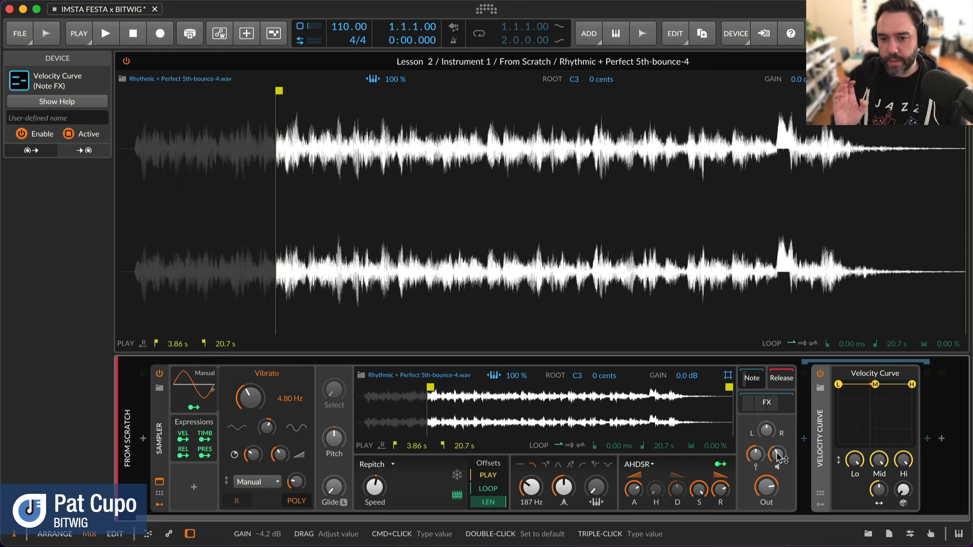
pyautogui.click(768, 402)
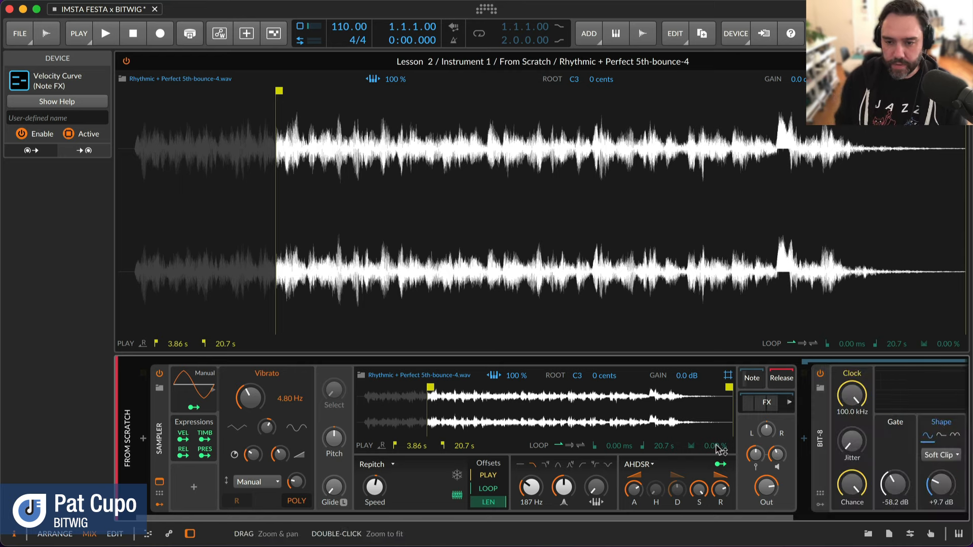
pyautogui.click(819, 438)
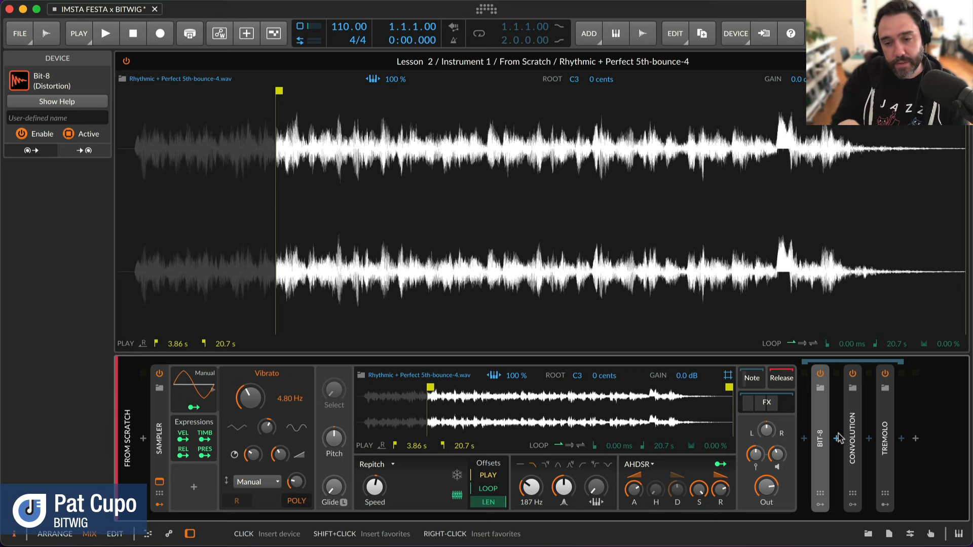
pyautogui.click(752, 378)
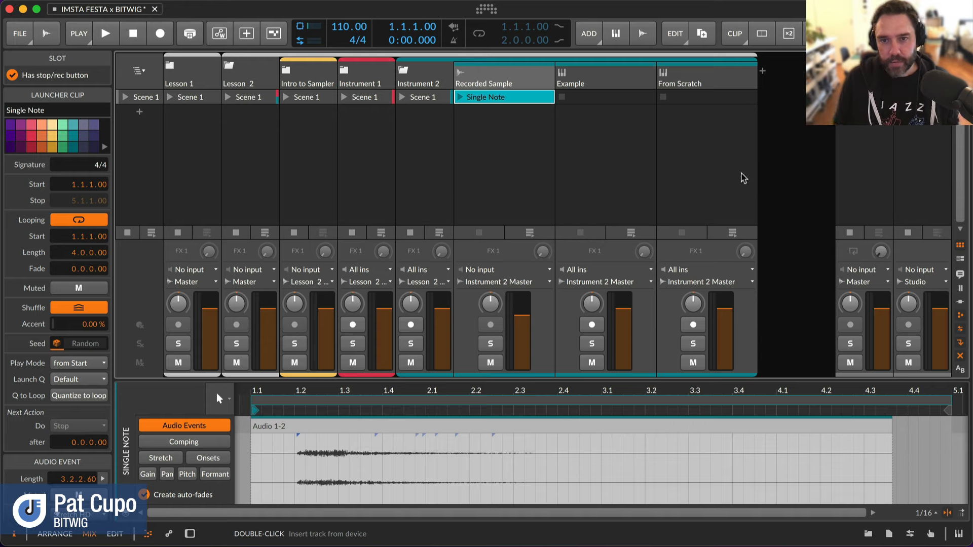
# Step: Play the Single Note clip on the Recorded Sample track and stop playback
pyautogui.click(483, 83)
pyautogui.doubleClick(486, 93)
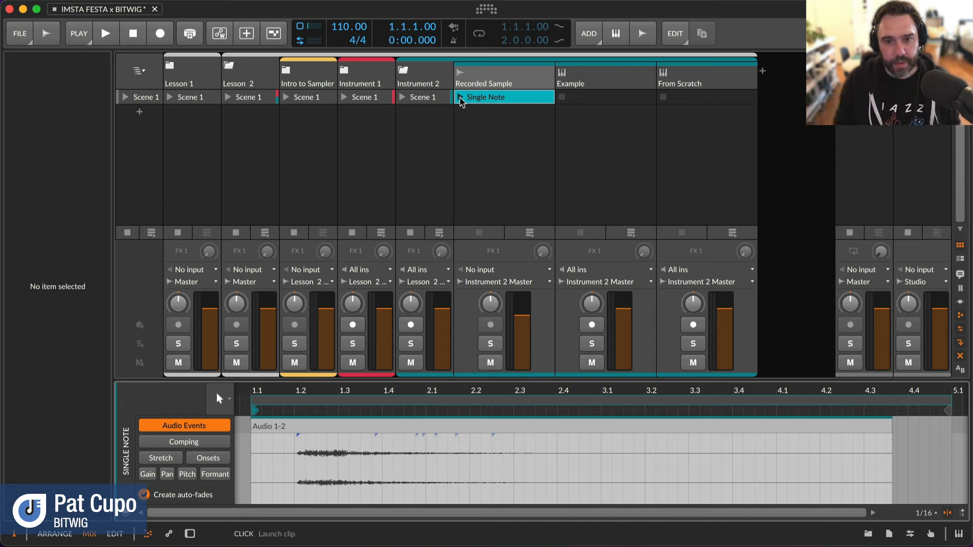
pyautogui.click(462, 97)
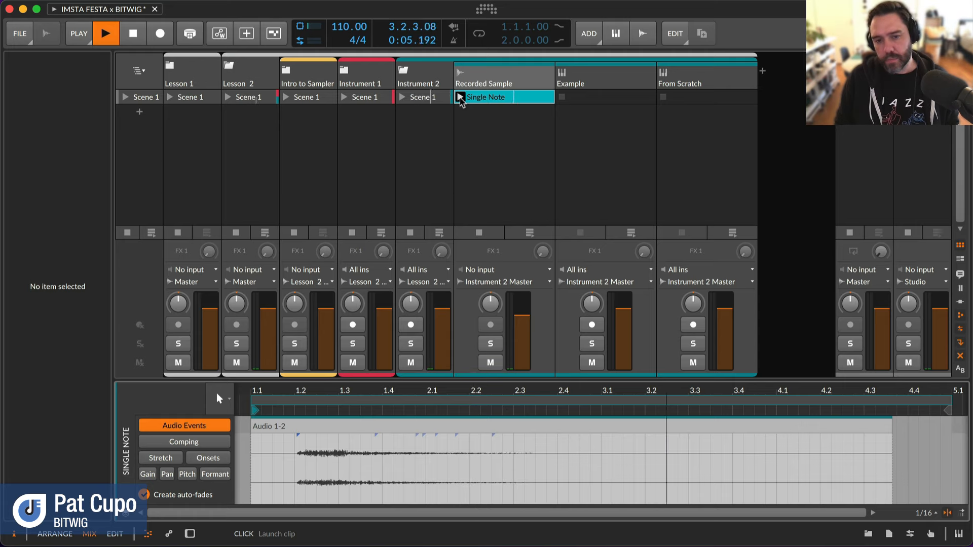
pyautogui.press('space')
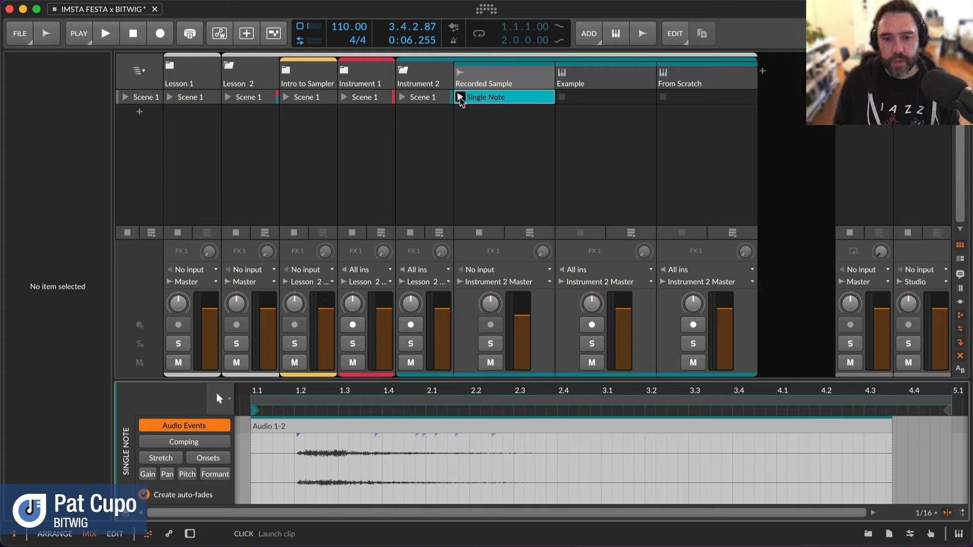
# Step: Open the Example track's devices in Instrument 2 to examine its finished Sampler instrument
pyautogui.click(645, 91)
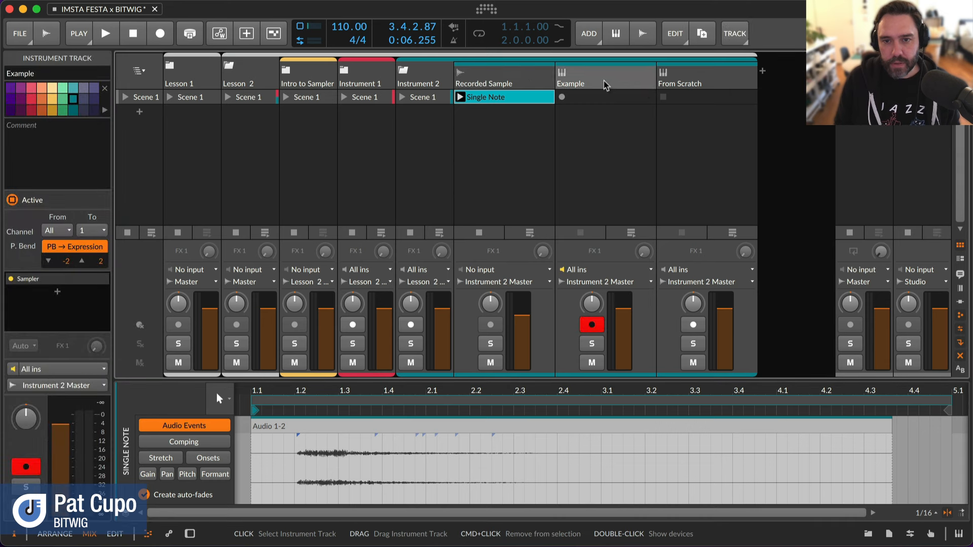
pyautogui.doubleClick(645, 91)
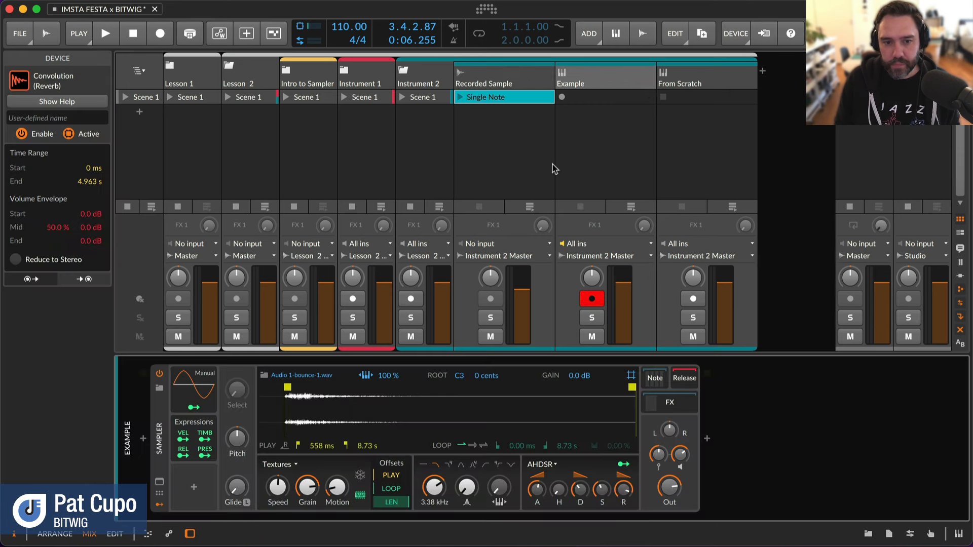
pyautogui.click(612, 80)
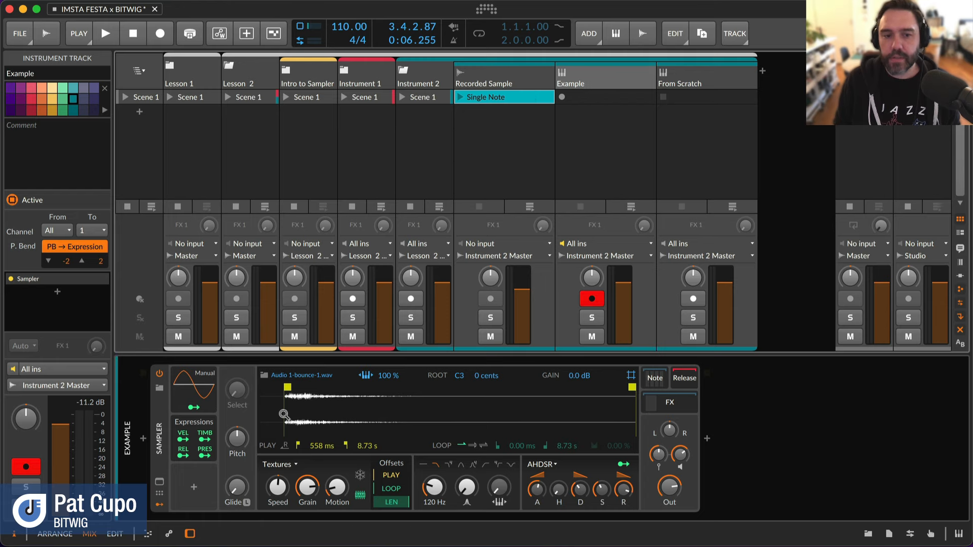
# Step: Load the Single Note clip into the empty Sampler on Instrument 2's From Scratch track
pyautogui.click(691, 82)
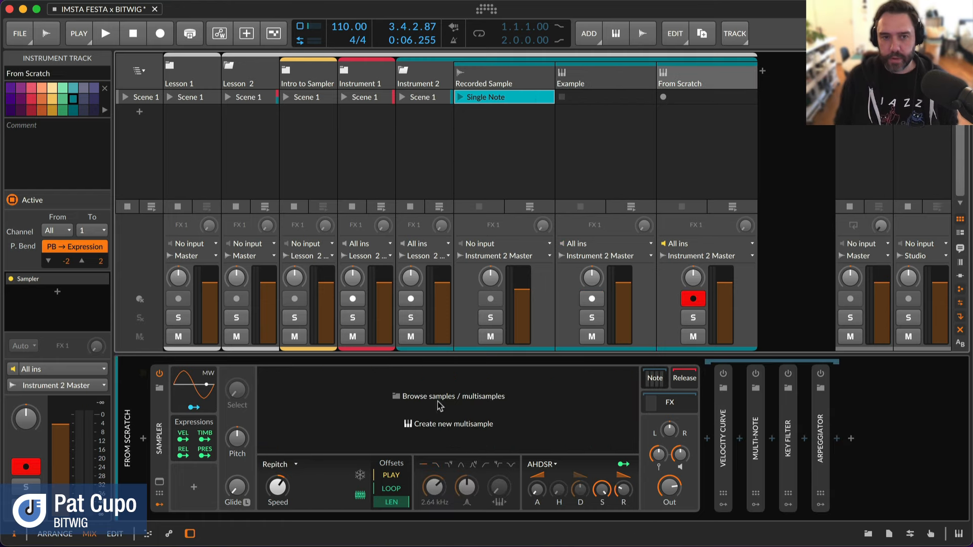
pyautogui.moveTo(488, 99); pyautogui.dragTo(668, 96)
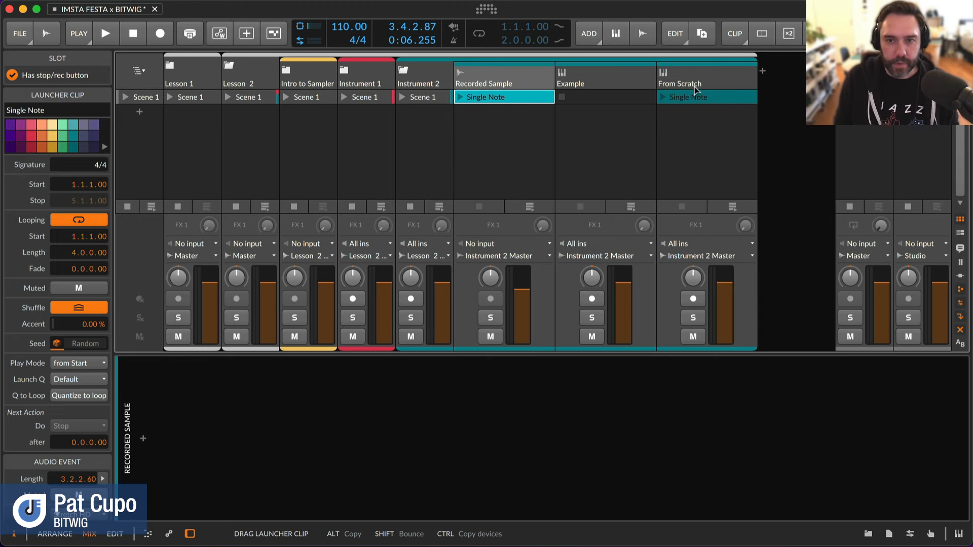
pyautogui.click(711, 77)
pyautogui.moveTo(711, 77); pyautogui.dragTo(447, 427)
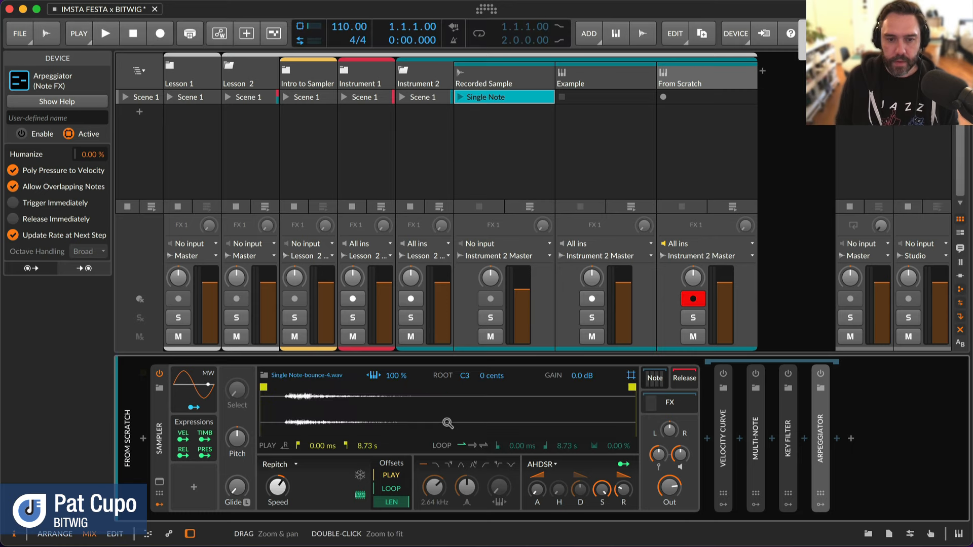
# Step: Set the Single Note sample's play start to 576 ms, at the onset of the note
pyautogui.moveTo(292, 412)
pyautogui.mouseDown()
pyautogui.moveTo(324, 453)
pyautogui.moveTo(371, 438)
pyautogui.mouseUp()
pyautogui.moveTo(263, 387)
pyautogui.mouseDown()
pyautogui.moveTo(358, 389)
pyautogui.moveTo(371, 431)
pyautogui.moveTo(540, 456)
pyautogui.moveTo(588, 451)
pyautogui.mouseUp()
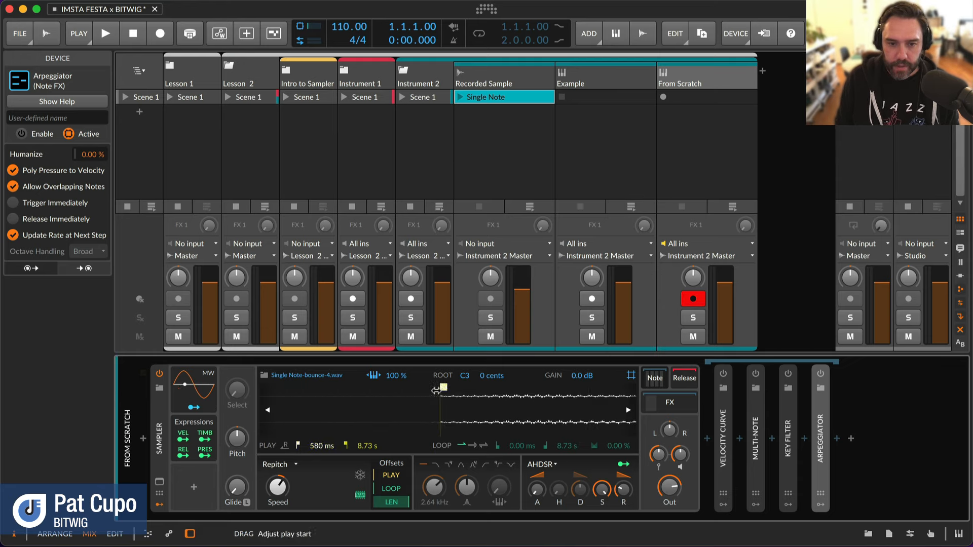
pyautogui.moveTo(440, 388); pyautogui.dragTo(428, 389)
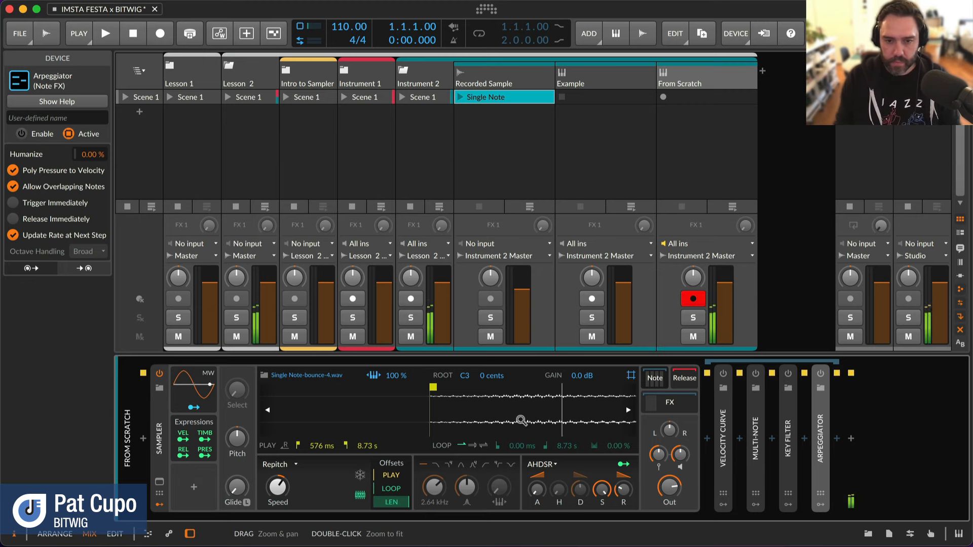
# Step: Switch the From Scratch Sampler to Cycles playback mode and lower its speed to about 14 %
pyautogui.moveTo(521, 420)
pyautogui.mouseDown()
pyautogui.moveTo(521, 436)
pyautogui.moveTo(495, 420)
pyautogui.mouseUp()
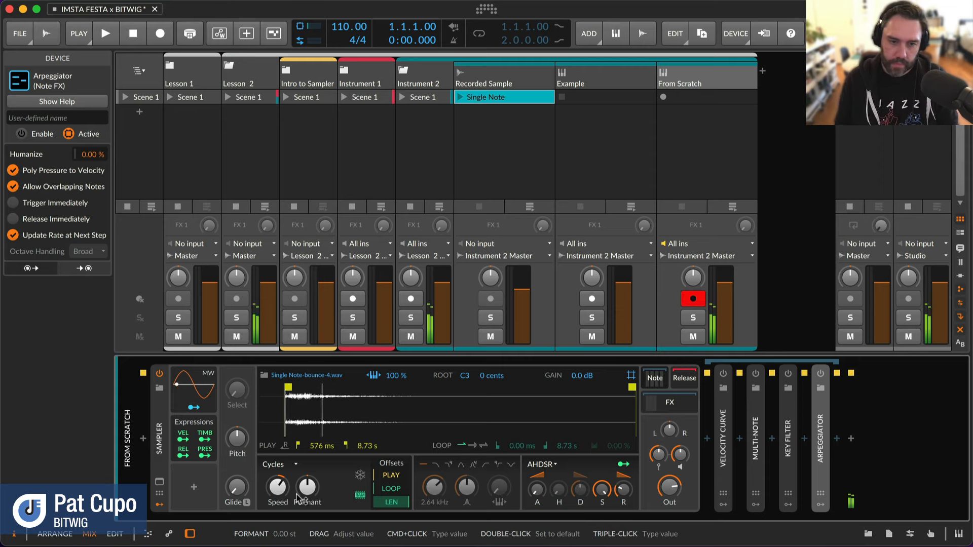
pyautogui.moveTo(278, 489); pyautogui.dragTo(278, 504)
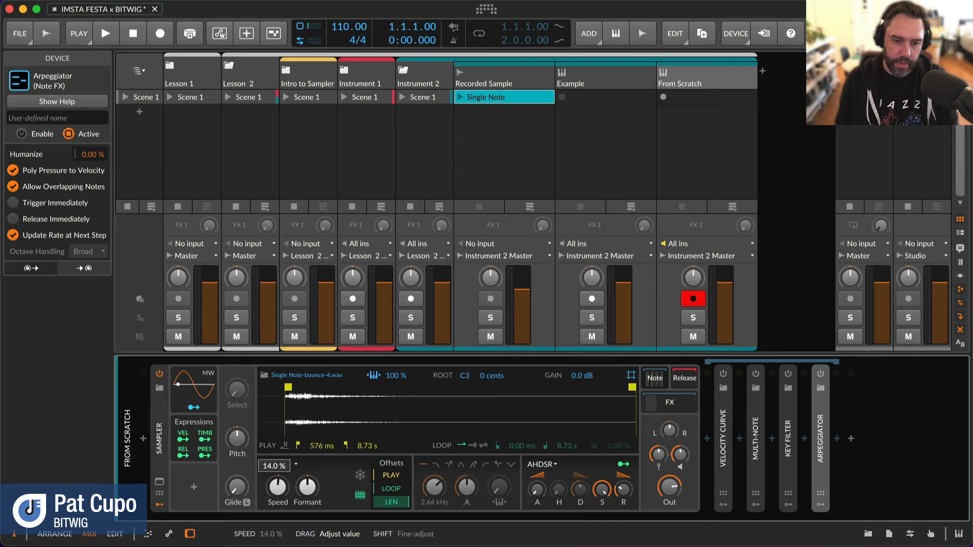
pyautogui.moveTo(278, 504); pyautogui.dragTo(277, 504)
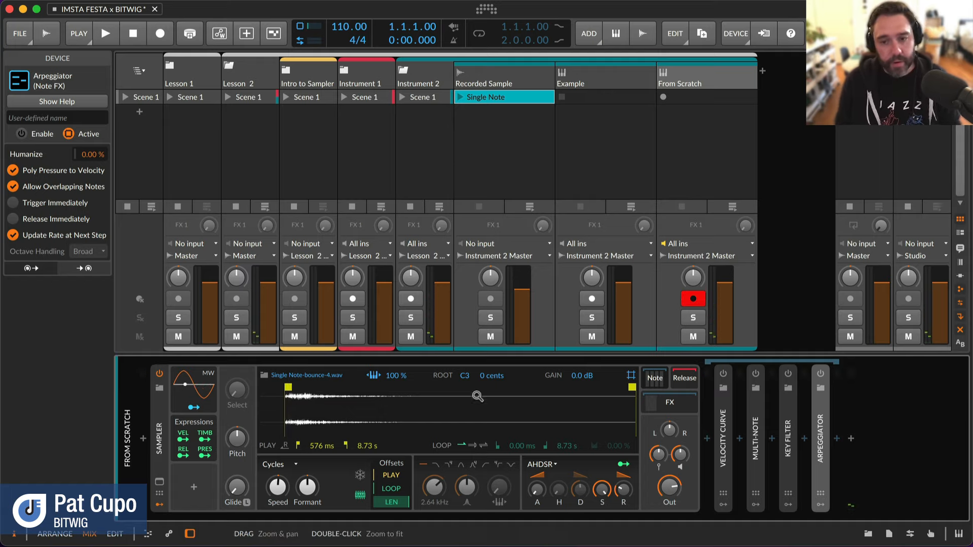
# Step: Enable the Velocity Curve device and raise its low and middle velocity outputs to the maximum
pyautogui.click(722, 412)
pyautogui.click(723, 375)
pyautogui.doubleClick(723, 411)
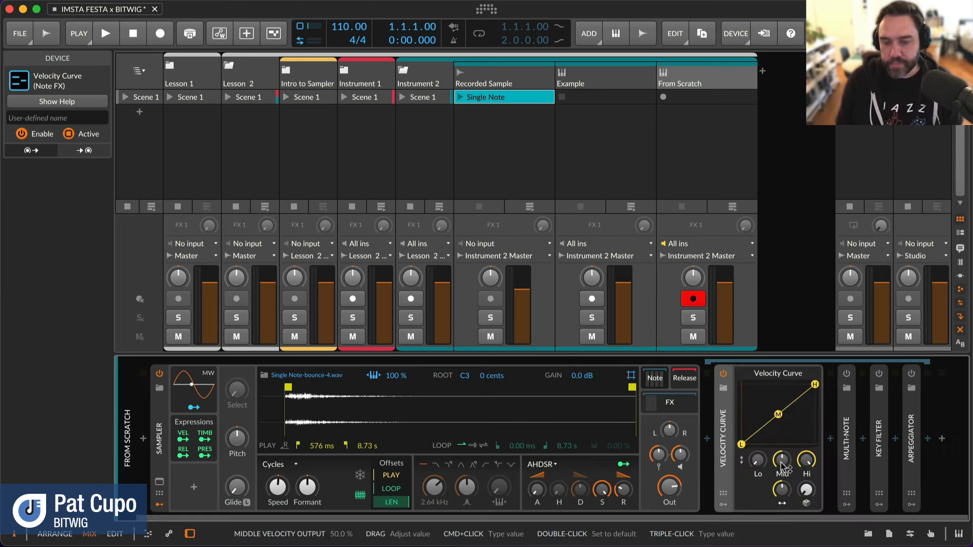
pyautogui.moveTo(761, 466); pyautogui.dragTo(787, 458)
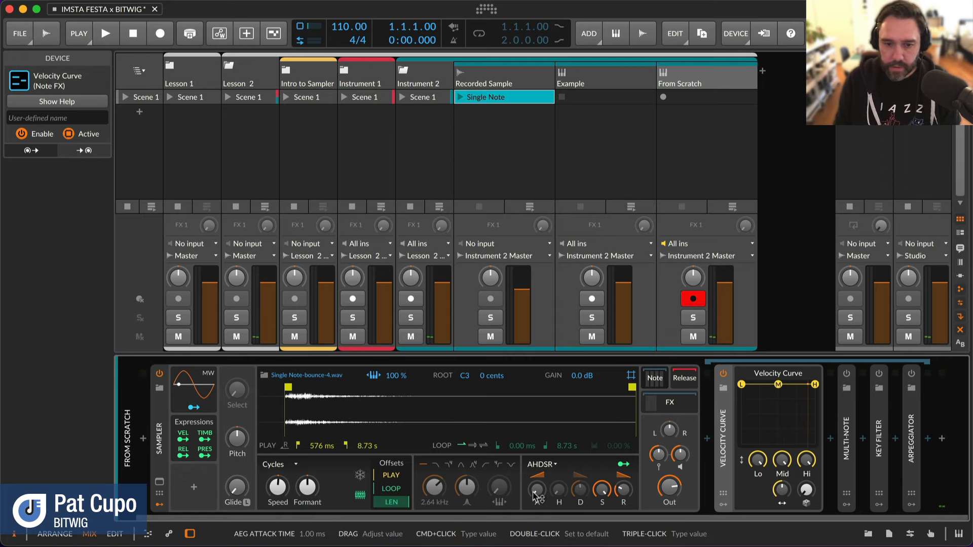
# Step: Shape the Sampler's AHDSR envelope with a slower attack, 37 % sustain and a 2.34 s release
pyautogui.moveTo(535, 489)
pyautogui.moveTo(536, 489); pyautogui.dragTo(536, 481)
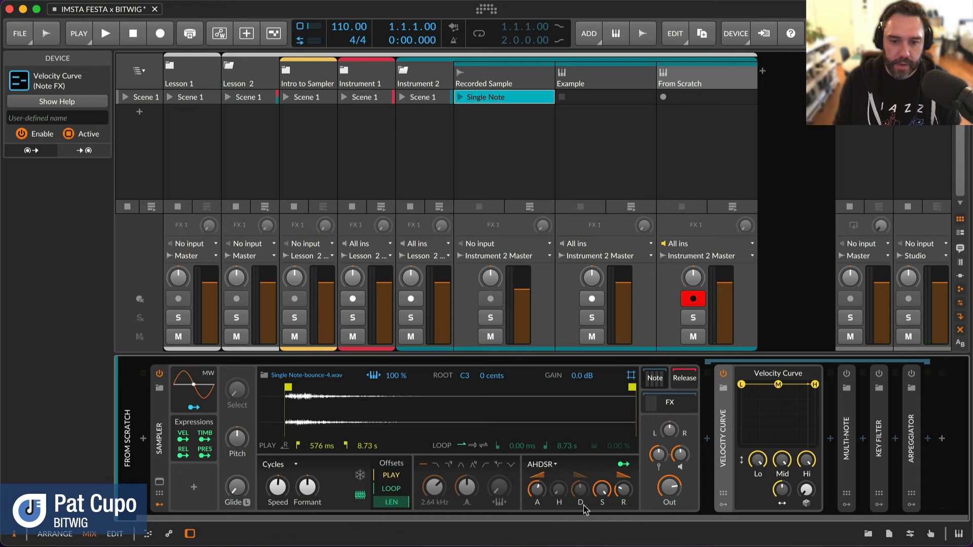
pyautogui.moveTo(601, 493); pyautogui.dragTo(600, 501)
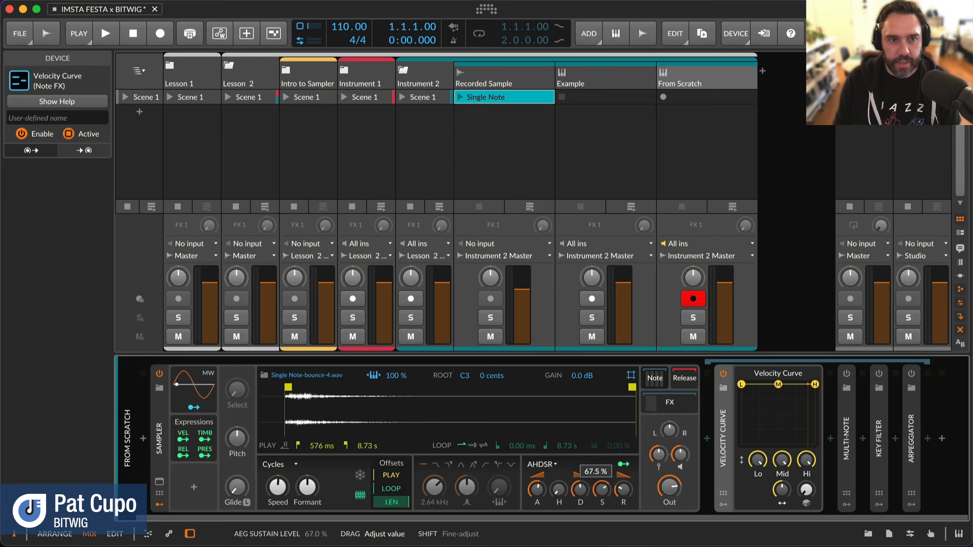
pyautogui.moveTo(602, 490); pyautogui.dragTo(604, 492)
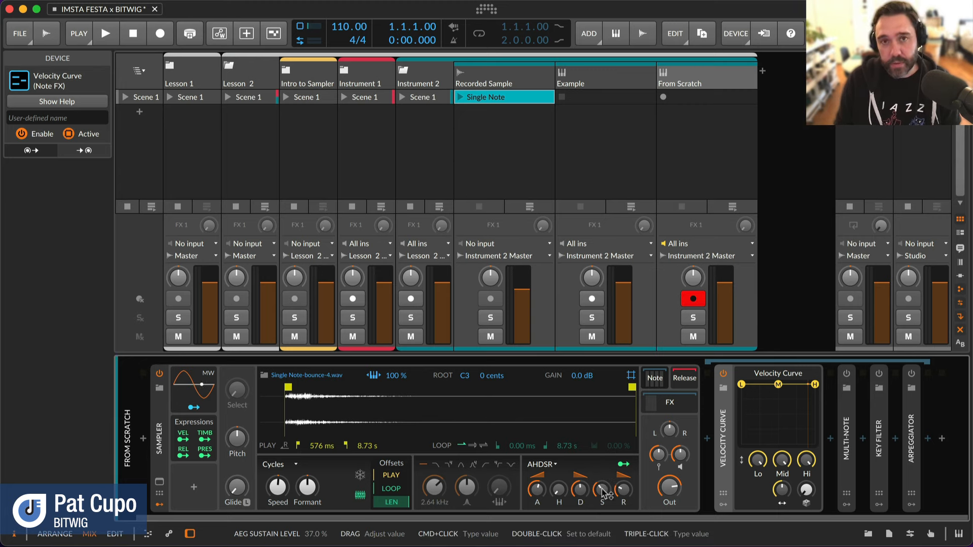
pyautogui.moveTo(587, 489); pyautogui.dragTo(624, 489)
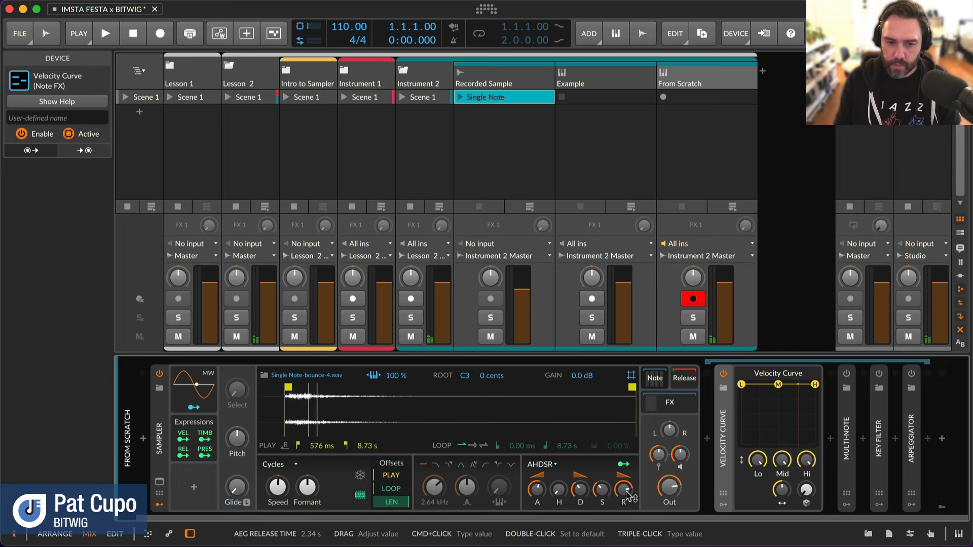
# Step: Switch the Sampler to Textures playback mode with a grain size of about 96 ms and increased motion
pyautogui.click(281, 465)
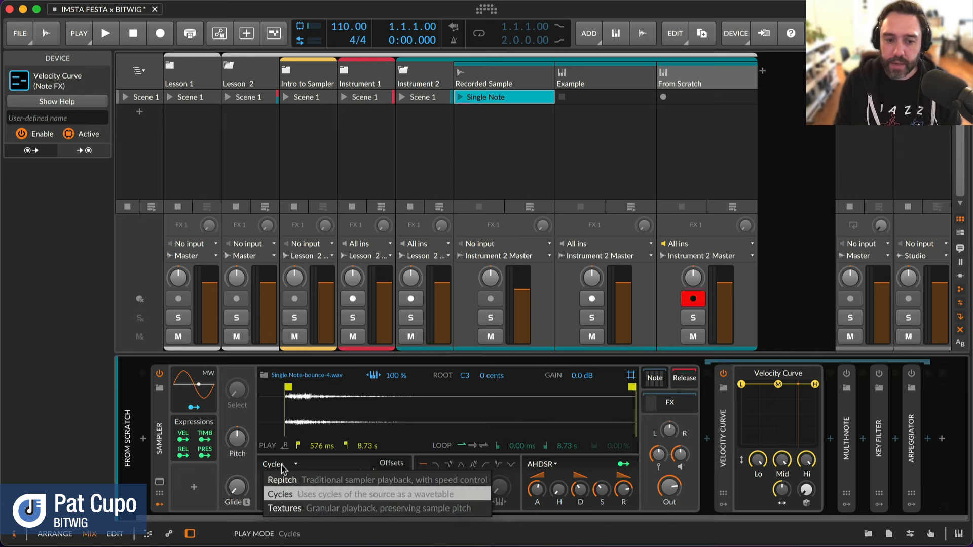
pyautogui.click(306, 509)
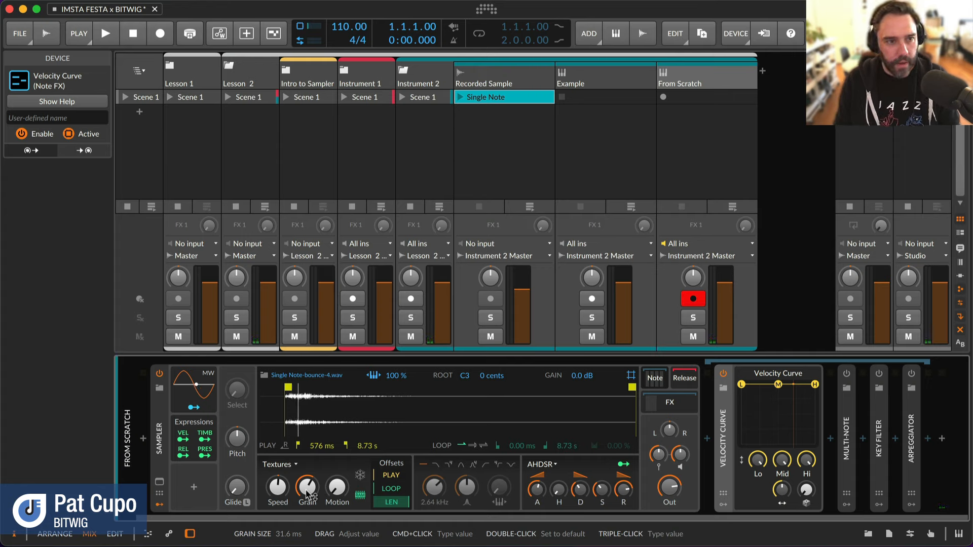
pyautogui.moveTo(307, 496); pyautogui.dragTo(307, 486)
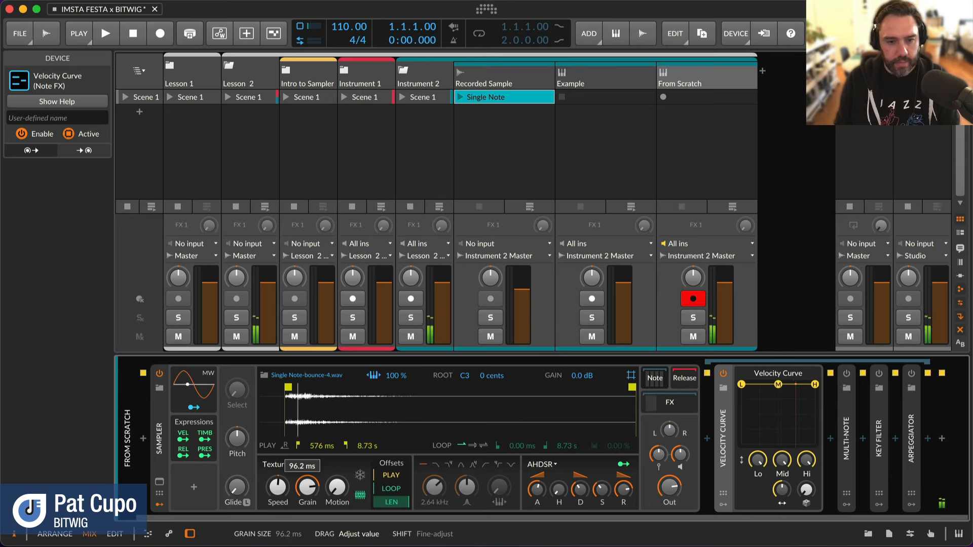
pyautogui.moveTo(338, 490); pyautogui.dragTo(338, 474)
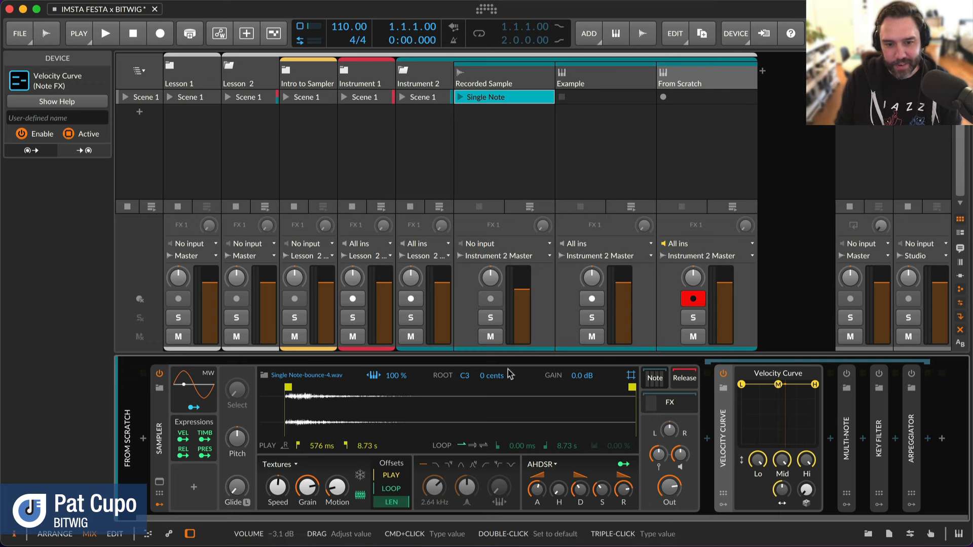
# Step: Enable the Sampler's low-pass filter and map its cutoff frequency to the CC1 controller
pyautogui.click(438, 465)
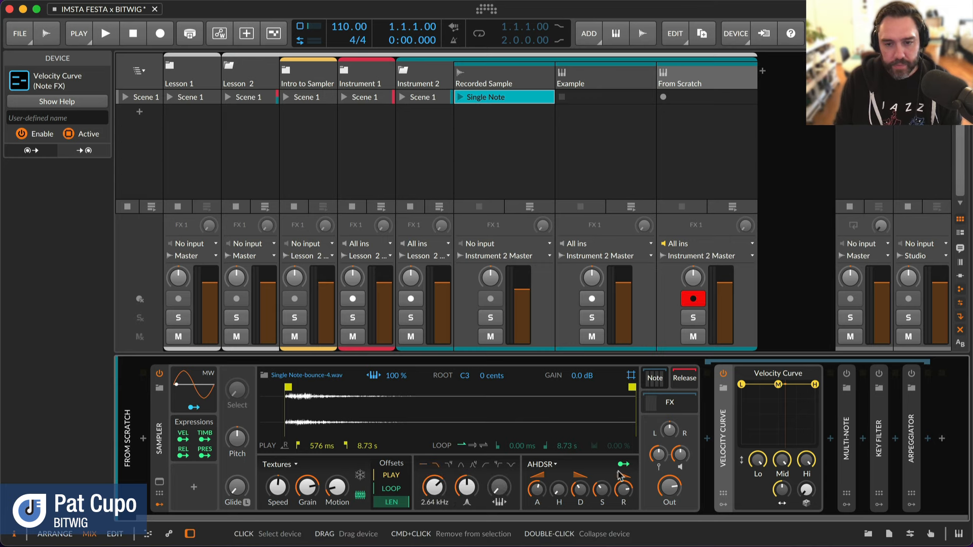
pyautogui.click(931, 534)
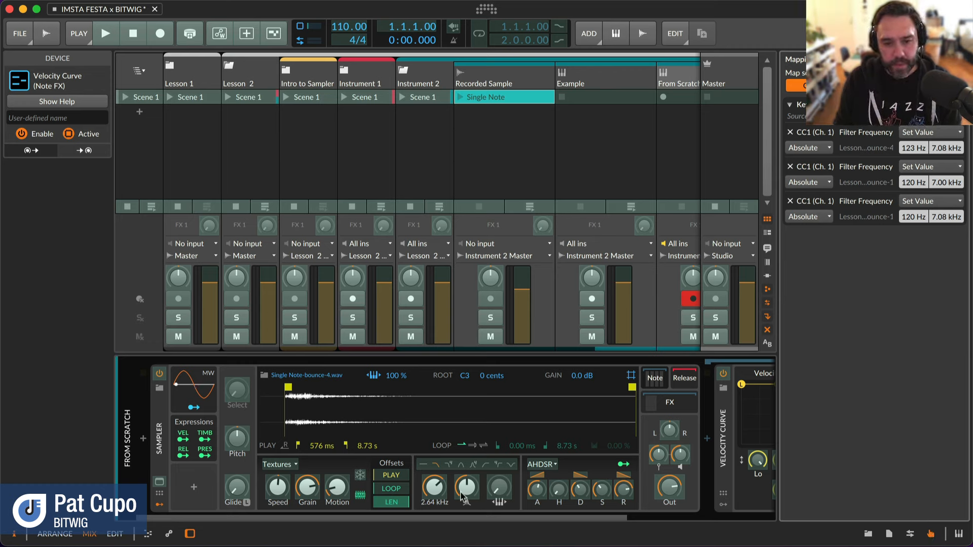
pyautogui.click(440, 488)
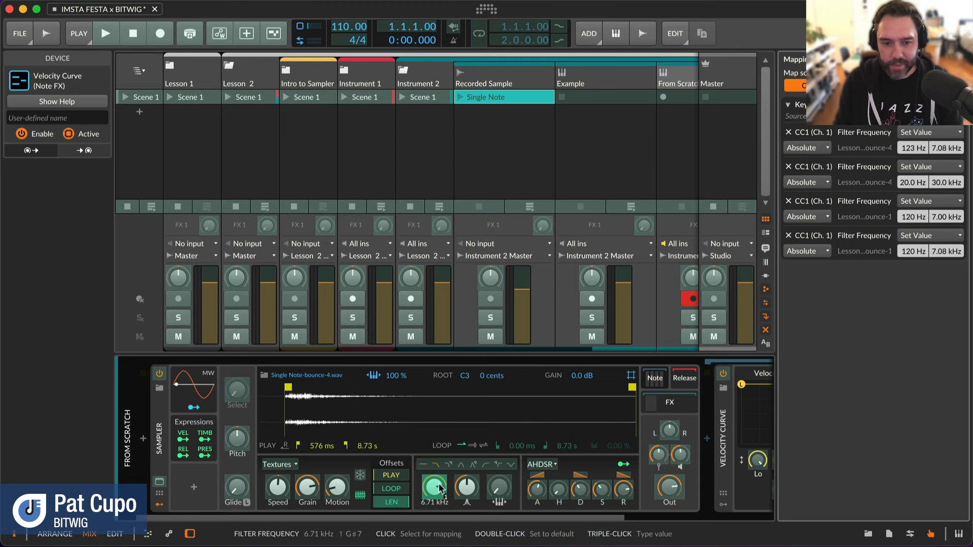
pyautogui.click(930, 536)
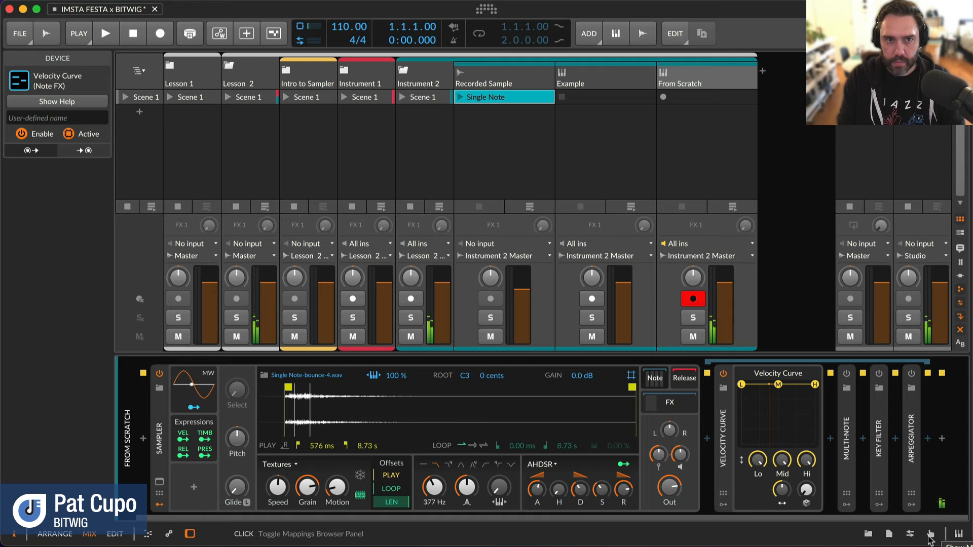
# Step: Set the Sampler's gain to +9.1 dB and lower the filter resonance to its minimum
pyautogui.moveTo(683, 456)
pyautogui.mouseDown()
pyautogui.moveTo(683, 440)
pyautogui.moveTo(681, 460)
pyautogui.mouseUp()
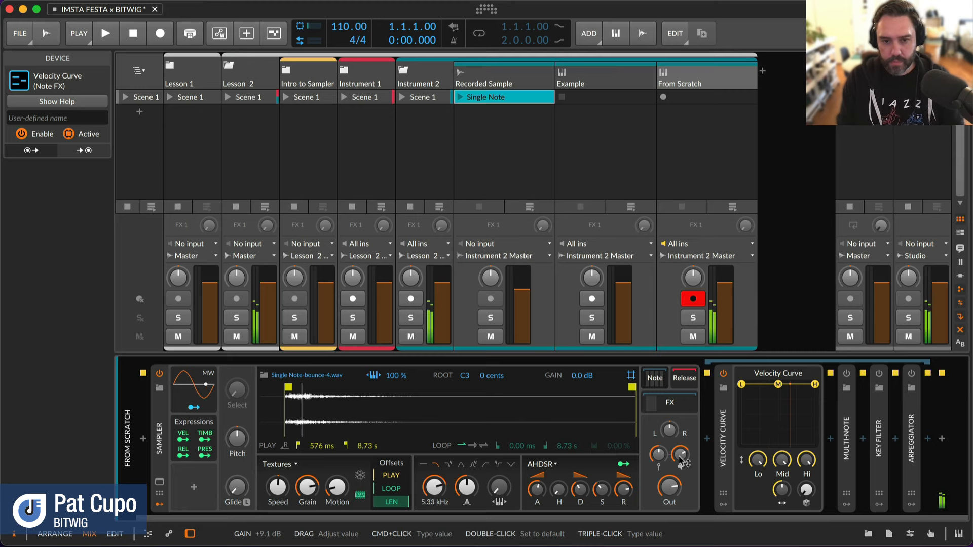
pyautogui.moveTo(467, 487); pyautogui.dragTo(467, 537)
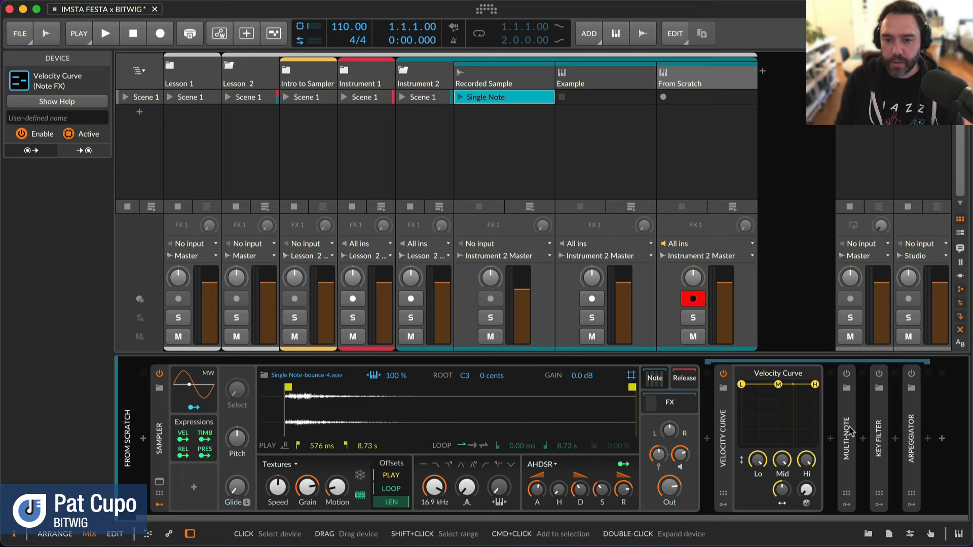
# Step: Enable the Multi-note device and activate its second, third and fourth notes
pyautogui.doubleClick(850, 432)
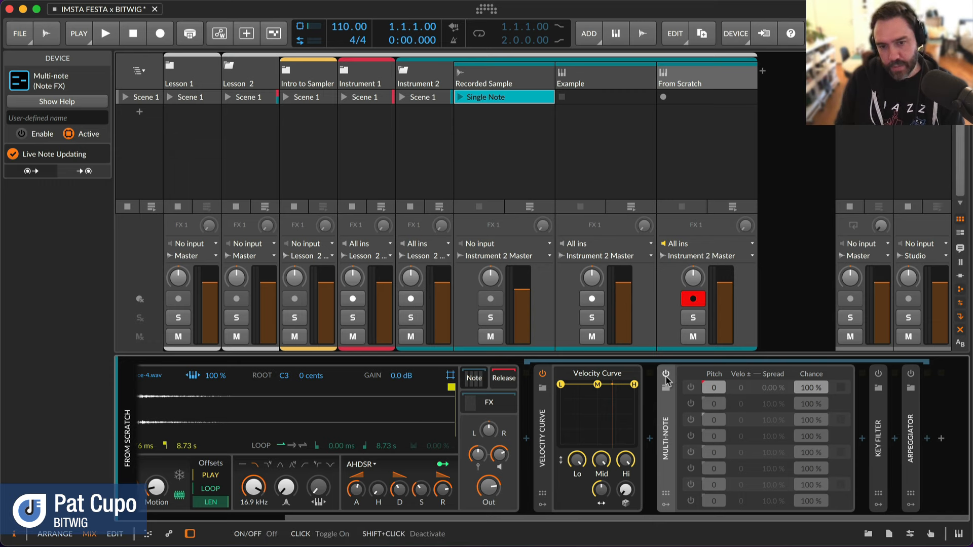
pyautogui.click(666, 375)
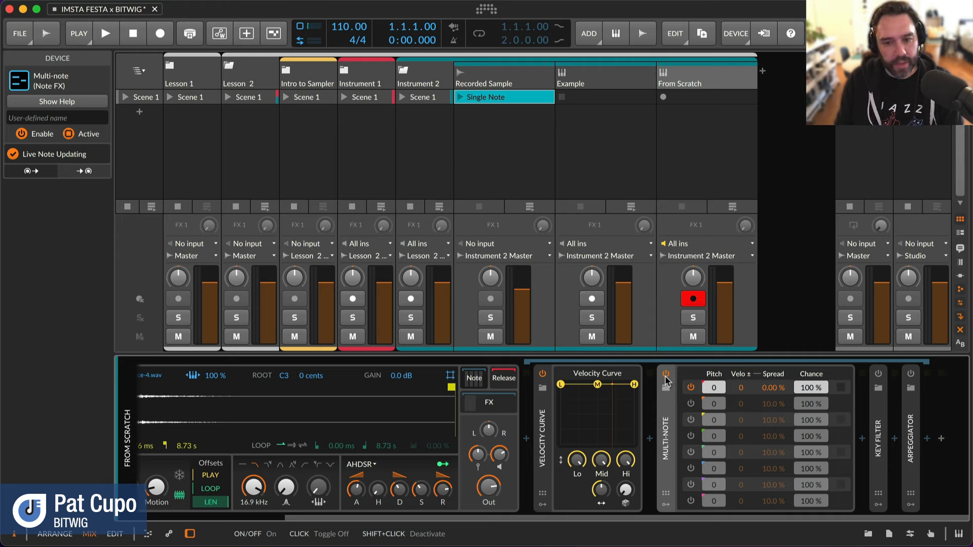
pyautogui.click(691, 404)
pyautogui.click(690, 421)
pyautogui.click(691, 436)
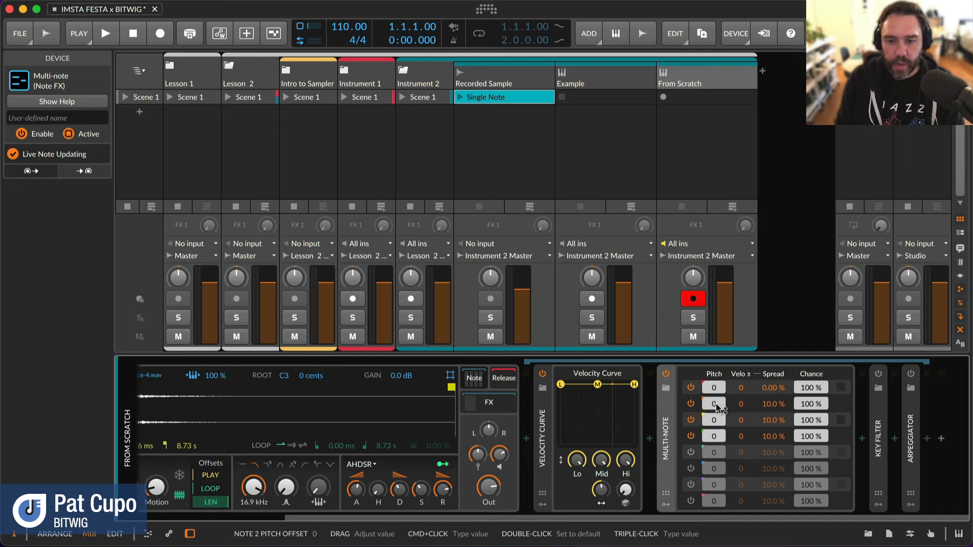
# Step: Set the Multi-note pitch offsets to +7, +11 and +15 for notes 2, 3 and 4
pyautogui.moveTo(715, 404); pyautogui.dragTo(716, 404)
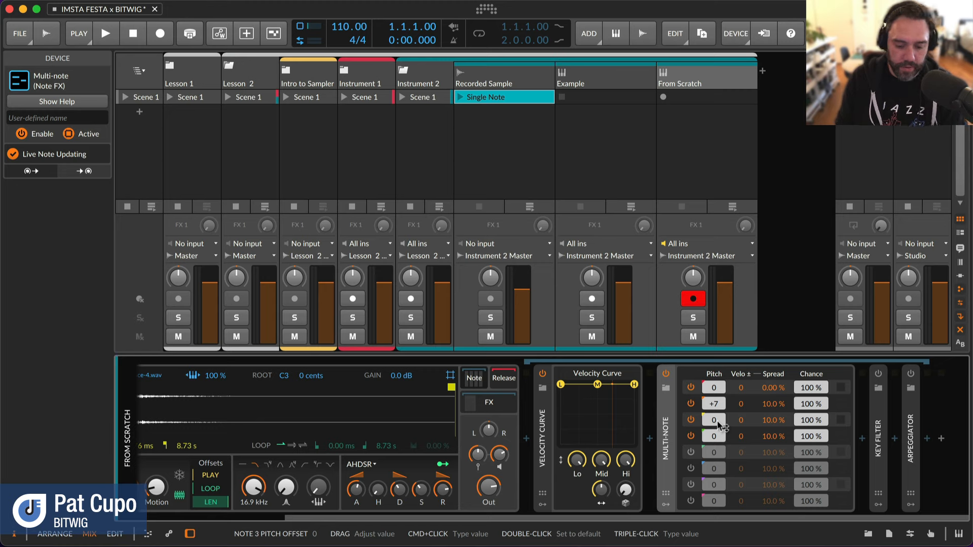
pyautogui.moveTo(714, 425); pyautogui.dragTo(714, 405)
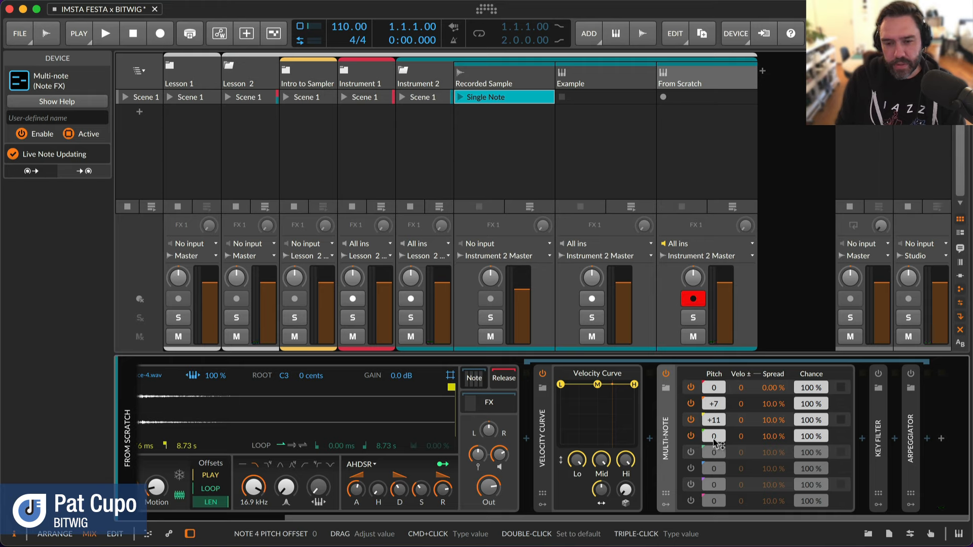
pyautogui.moveTo(716, 440); pyautogui.dragTo(716, 426)
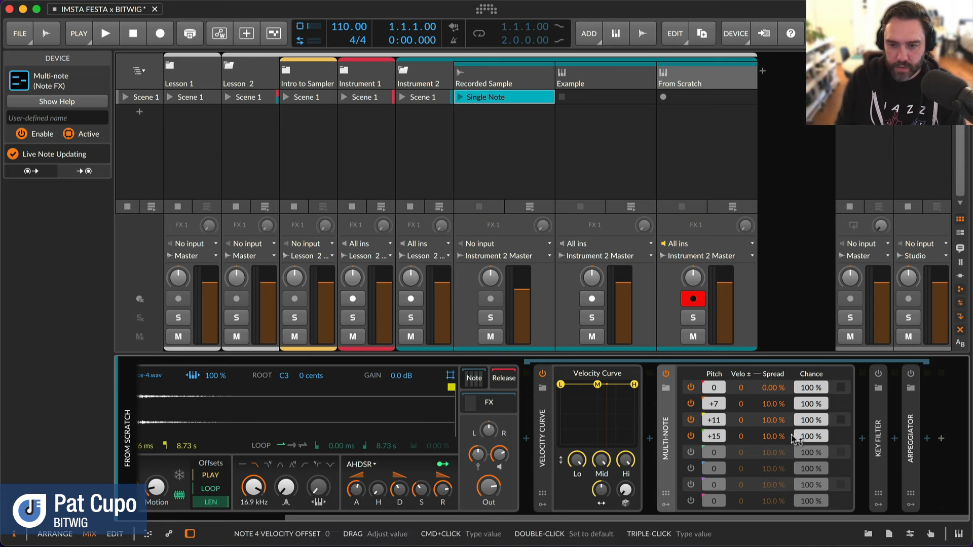
# Step: Expand the Key Filter device and enable it with C Major and foreign notes set to Constrain
pyautogui.click(879, 430)
pyautogui.click(880, 430)
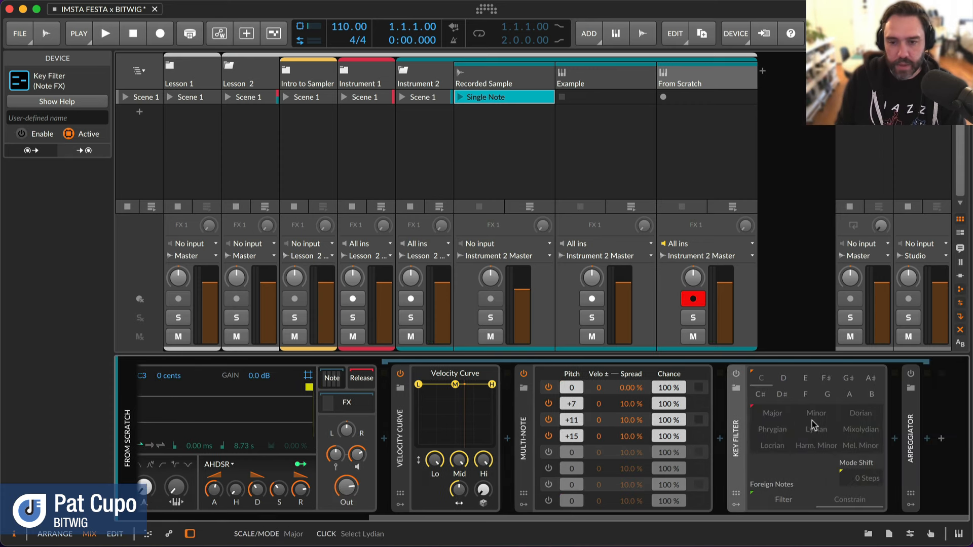
pyautogui.click(736, 375)
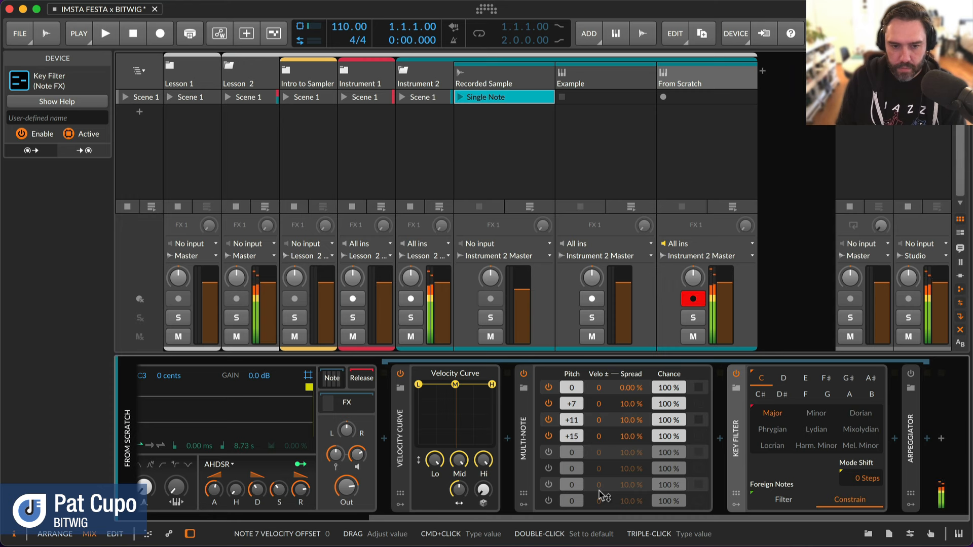
# Step: Slightly increase the grain size of the Sampler's Textures playback
pyautogui.hscroll(-1, 565, 477)
pyautogui.hscroll(-10, 565, 476)
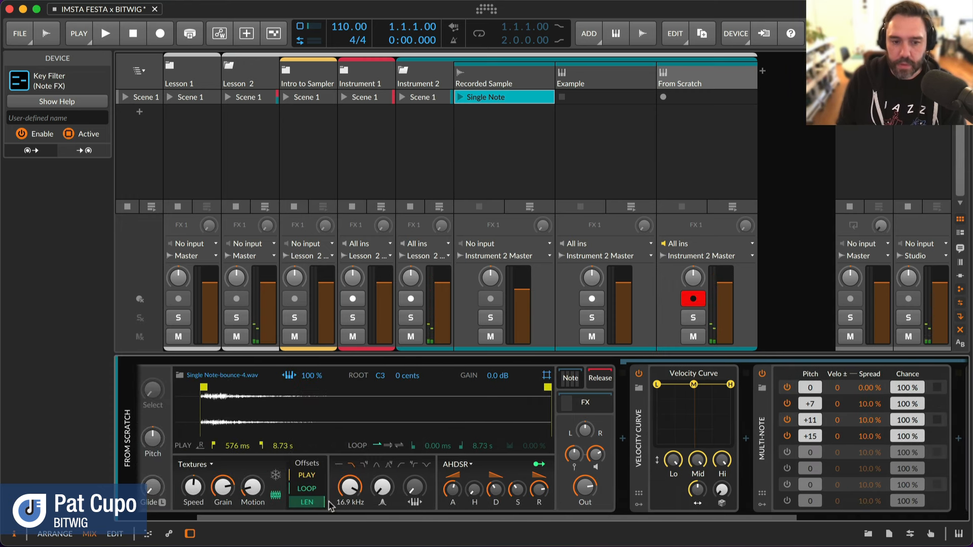
pyautogui.moveTo(231, 491); pyautogui.dragTo(230, 488)
pyautogui.hscroll(6, 371, 471)
pyautogui.hscroll(5, 370, 472)
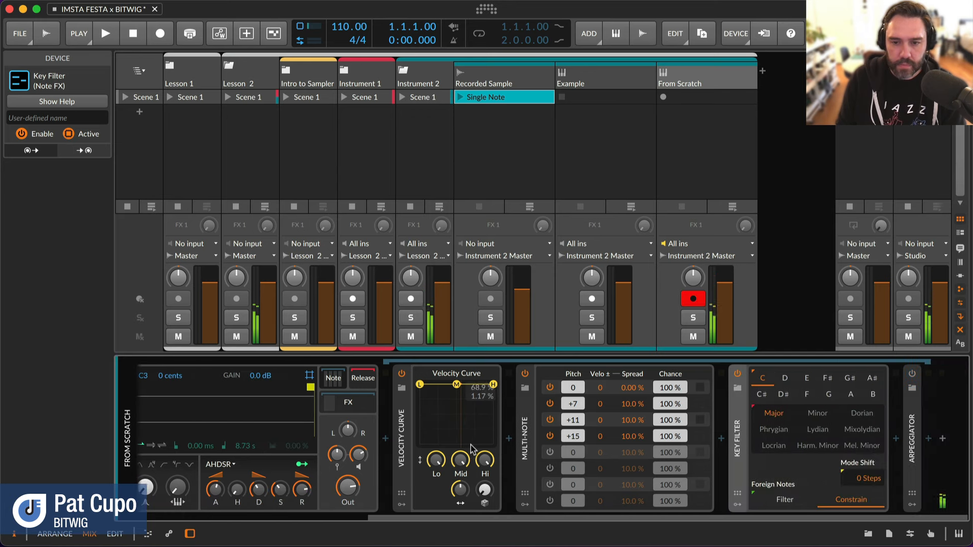
# Step: Collapse the Key Filter, Multi-note and Velocity Curve devices in the From Scratch chain
pyautogui.doubleClick(744, 432)
pyautogui.doubleClick(664, 432)
pyautogui.doubleClick(715, 434)
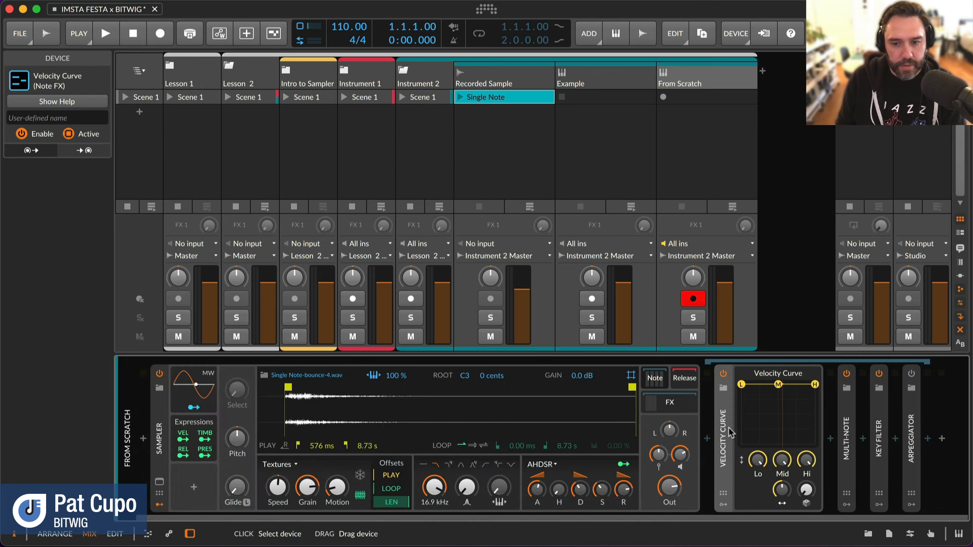
# Step: Expand and enable the Arpeggiator, and set its octave range to 3 oct
pyautogui.doubleClick(821, 431)
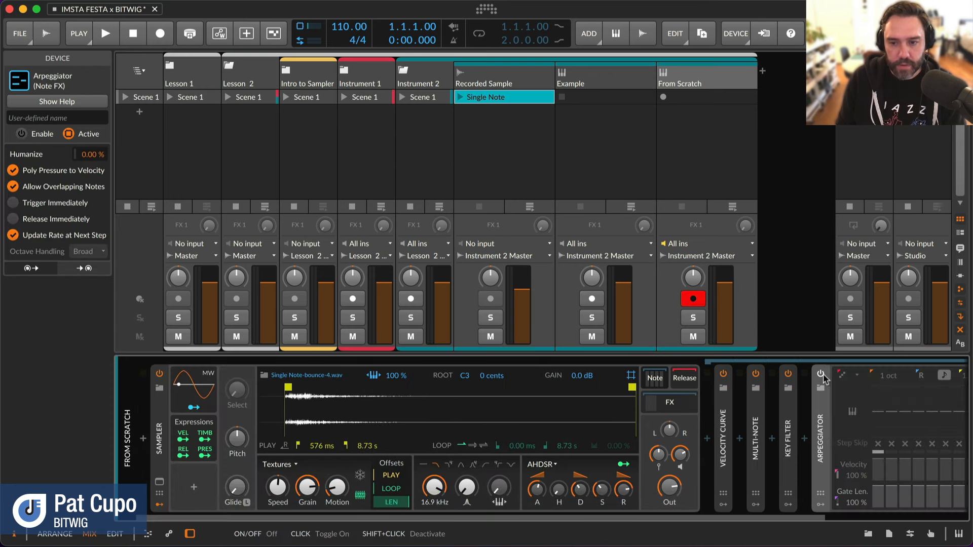
pyautogui.click(820, 373)
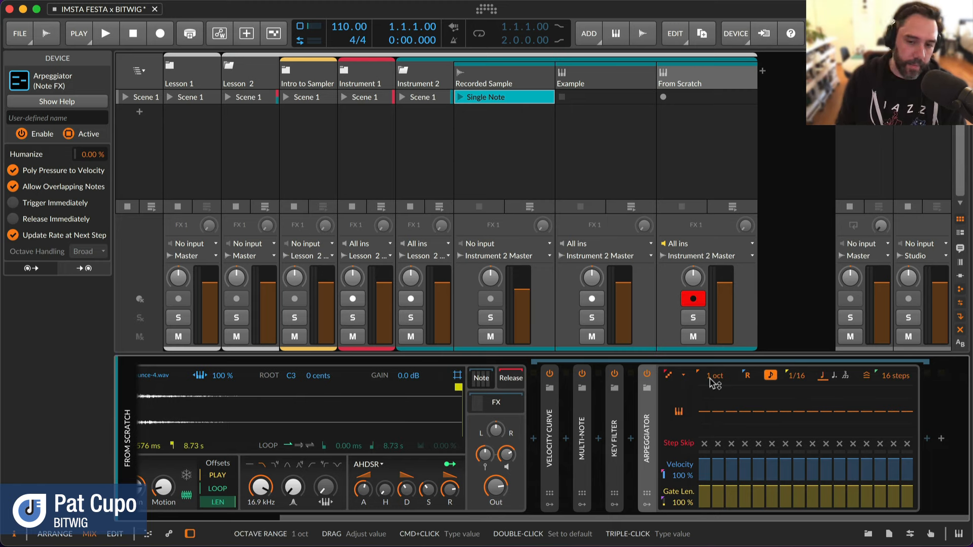
pyautogui.moveTo(715, 382); pyautogui.dragTo(715, 372)
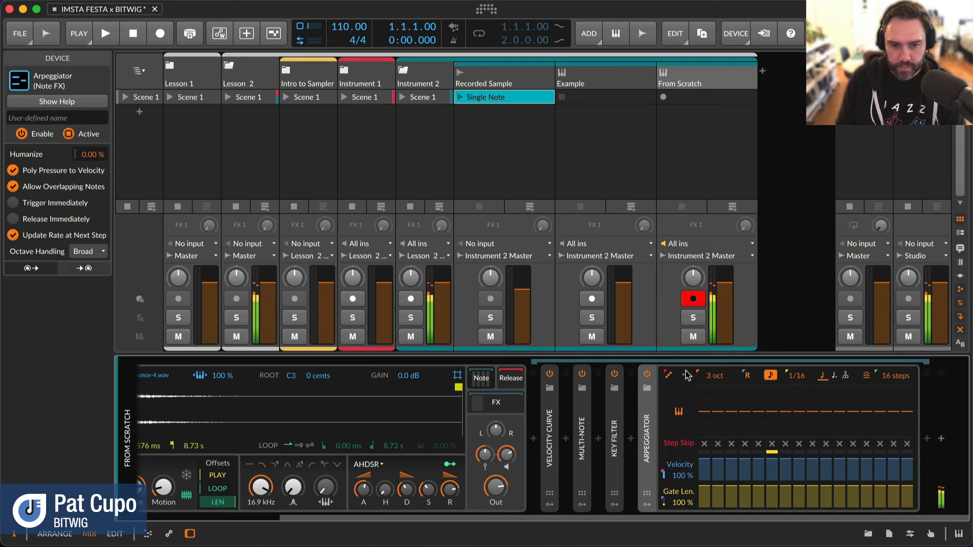
# Step: Shorten the release of the Sampler's envelope and set the Arpeggiator's base rate to 1/8
pyautogui.moveTo(450, 490); pyautogui.dragTo(450, 494)
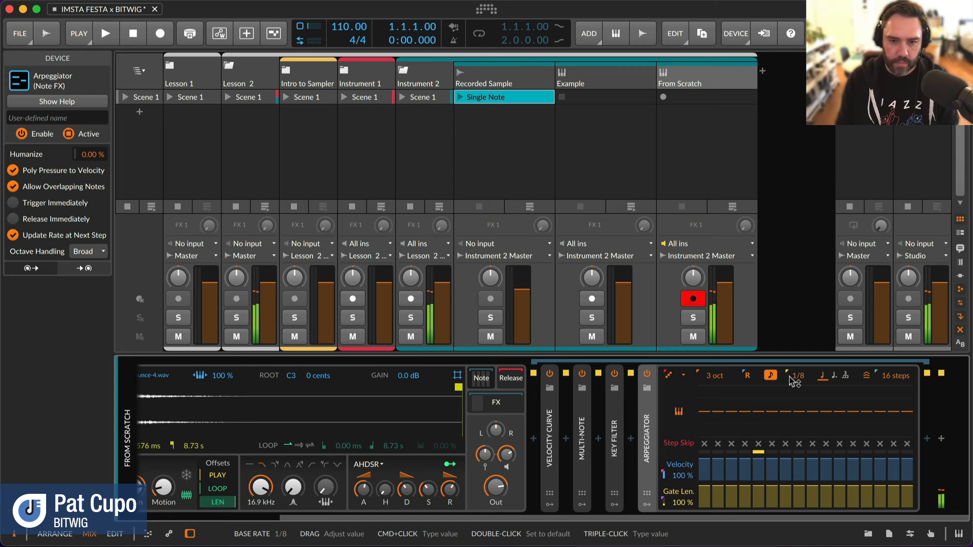
pyautogui.hscroll(-5, 491, 412)
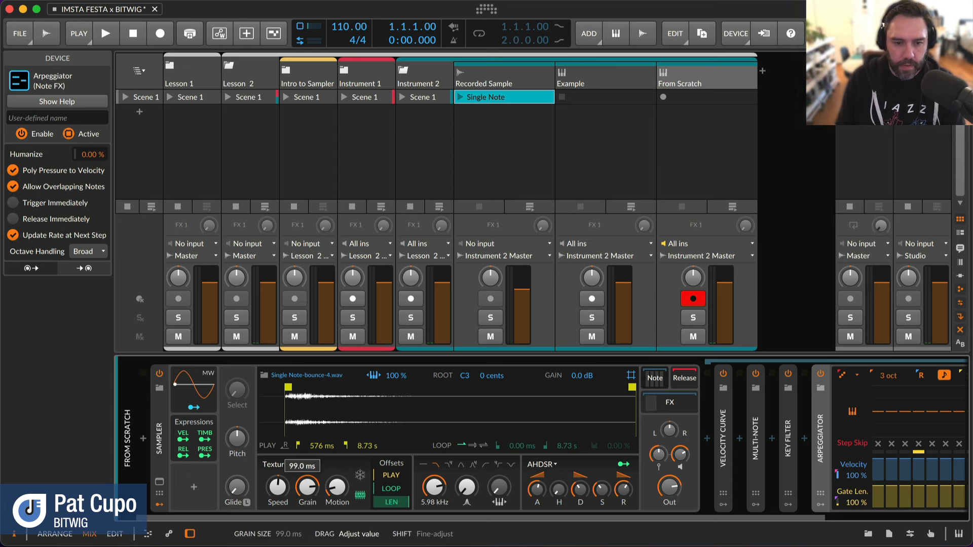
# Step: Fine-tune the motion of the Sampler's Textures playback and collapse the Arpeggiator in the note chain
pyautogui.moveTo(347, 492); pyautogui.dragTo(345, 492)
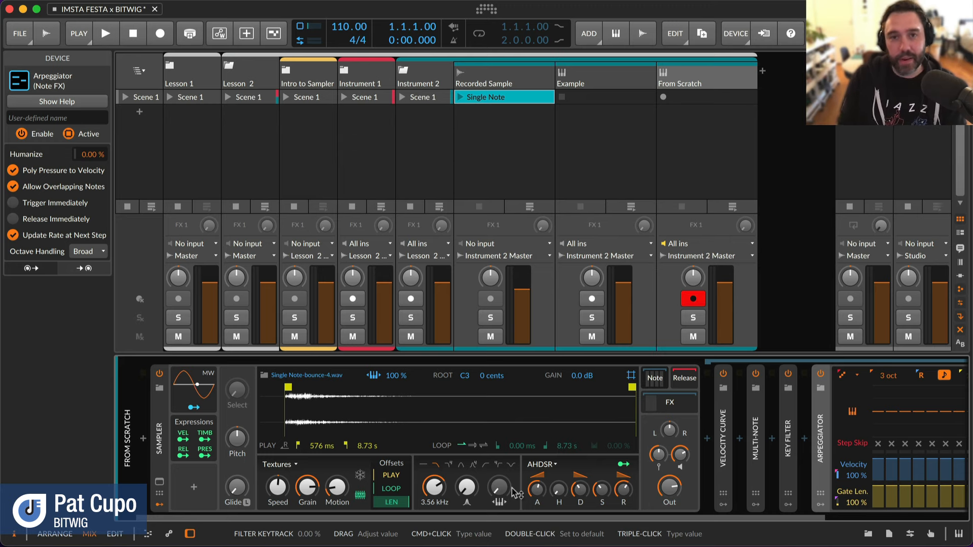
pyautogui.click(821, 434)
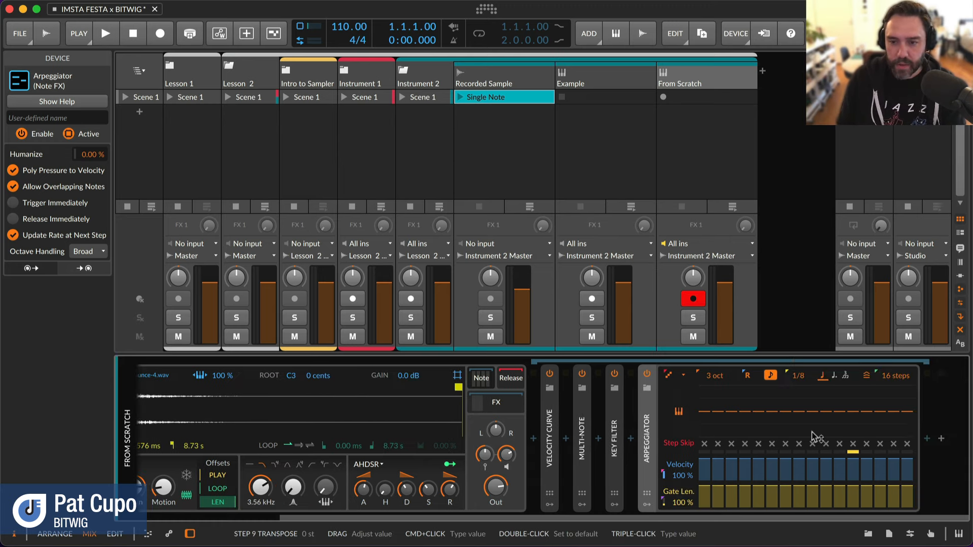
pyautogui.doubleClick(821, 433)
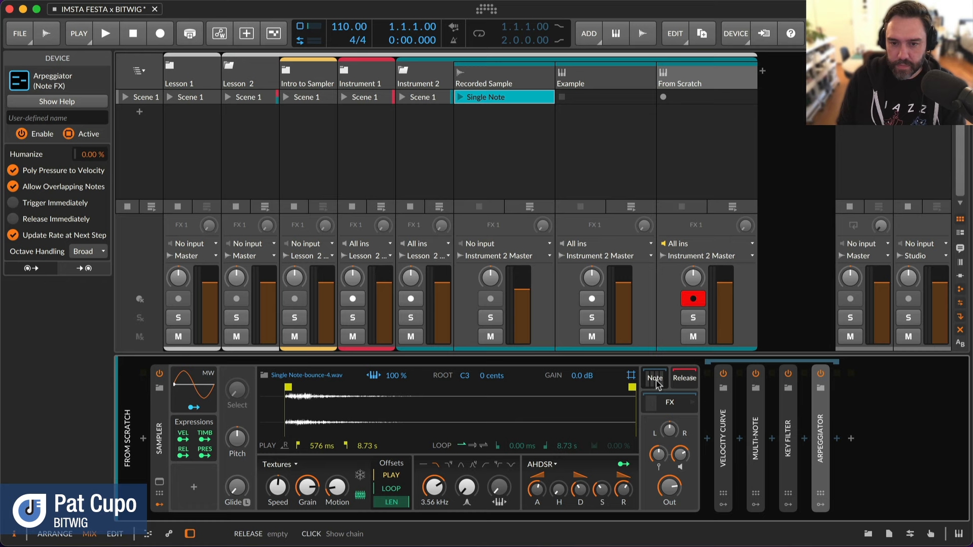
# Step: Hide the From Scratch Sampler's note chain, show its FX chain and expand the Convolution device
pyautogui.click(655, 380)
pyautogui.click(670, 403)
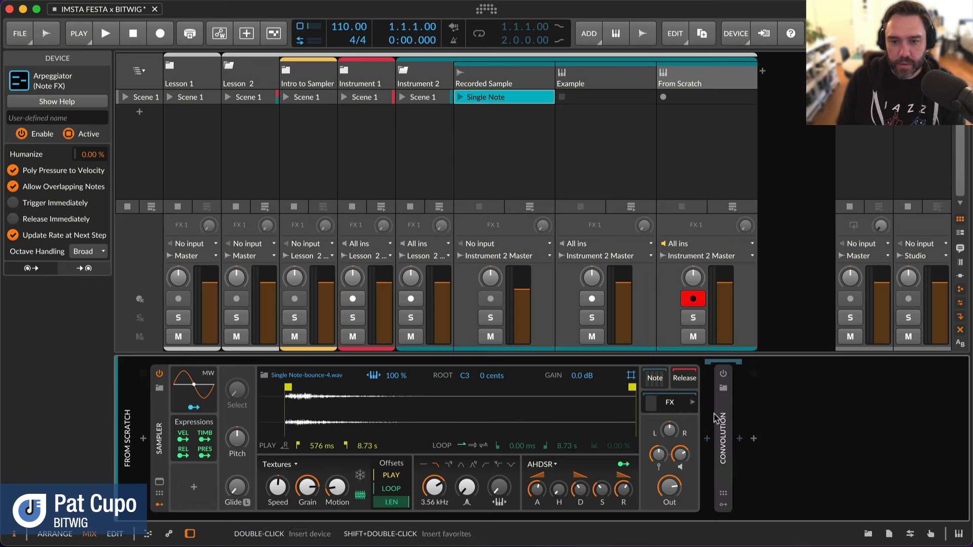
pyautogui.doubleClick(723, 436)
# Step: Enable the Convolution reverb and set its brightness to +4.6 dB and its mix to 40 %
pyautogui.click(724, 375)
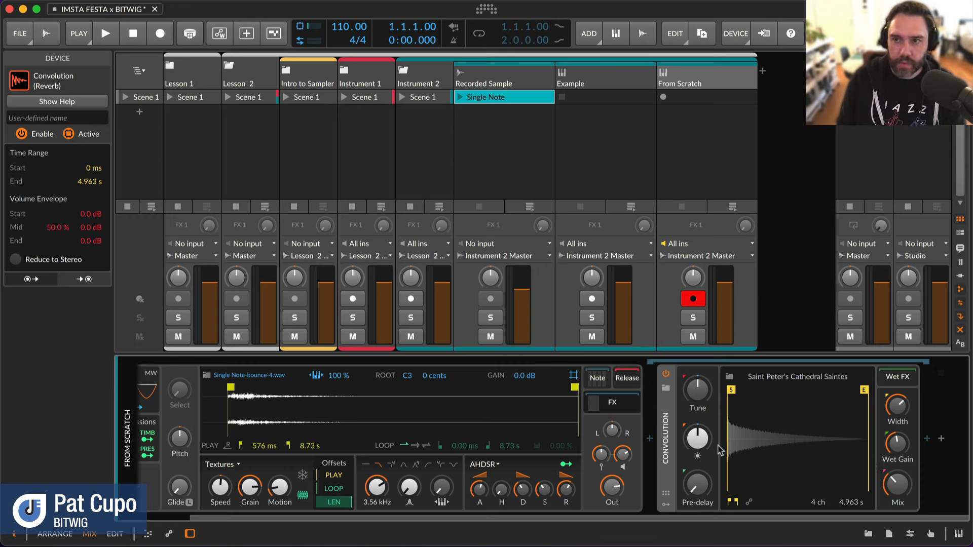
pyautogui.moveTo(704, 443); pyautogui.dragTo(706, 436)
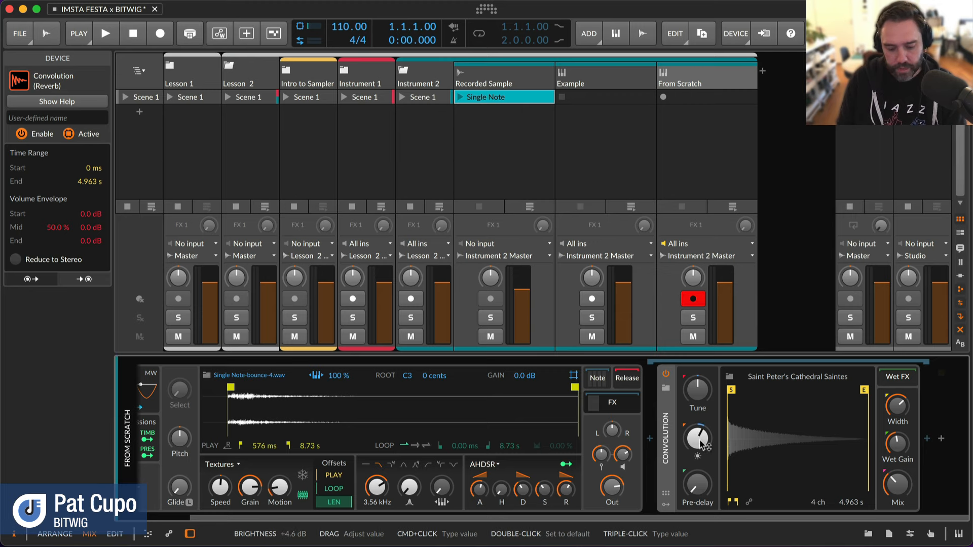
pyautogui.moveTo(899, 487); pyautogui.dragTo(899, 480)
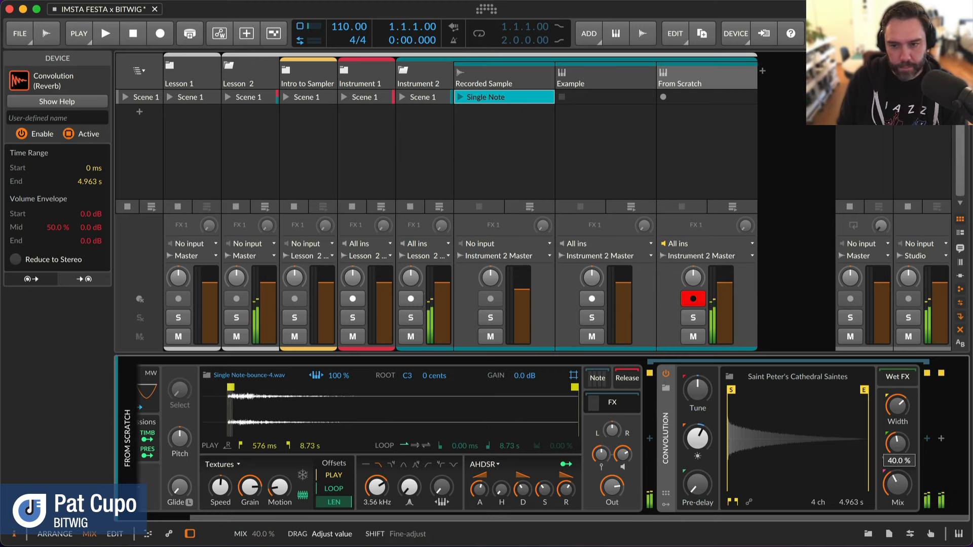
# Step: Audition Studio Rooms impulses for the Convolution, including MA7 - Studio Far, and load MA7 - Deep Stone
pyautogui.click(814, 381)
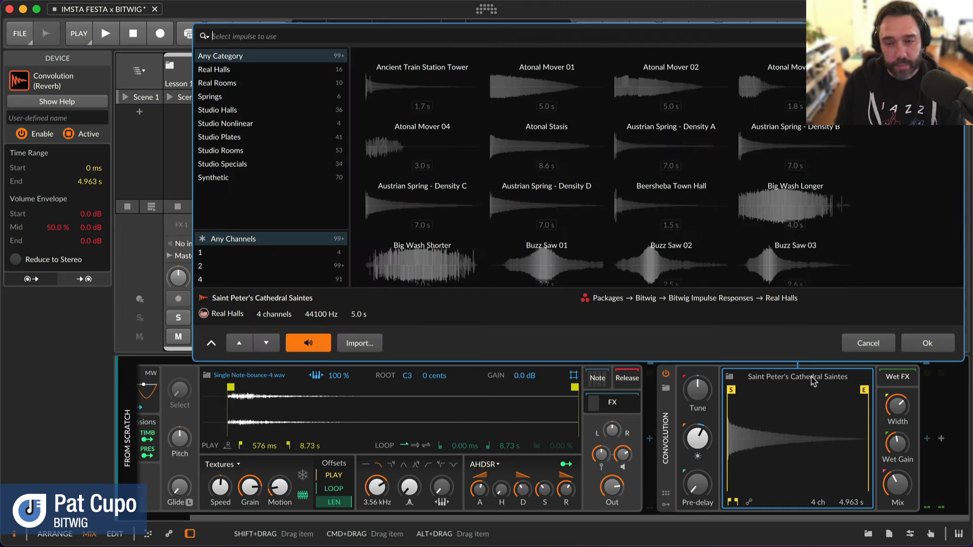
pyautogui.click(242, 154)
pyautogui.scroll(-2, 608, 171)
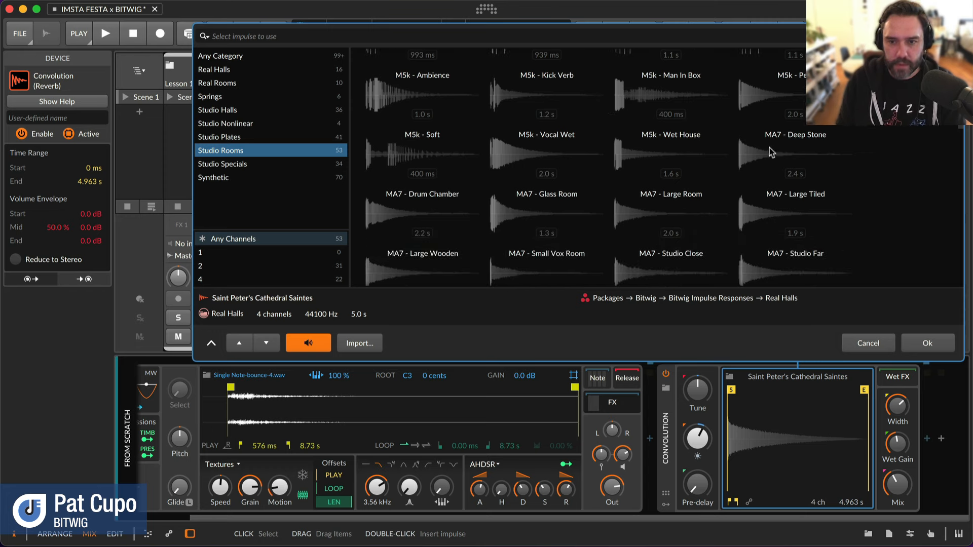
pyautogui.click(769, 151)
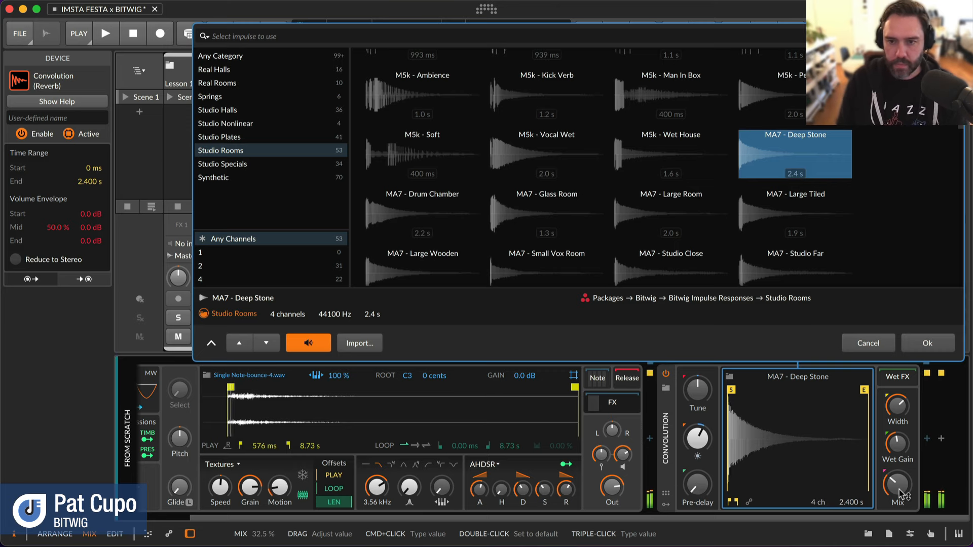
pyautogui.click(798, 261)
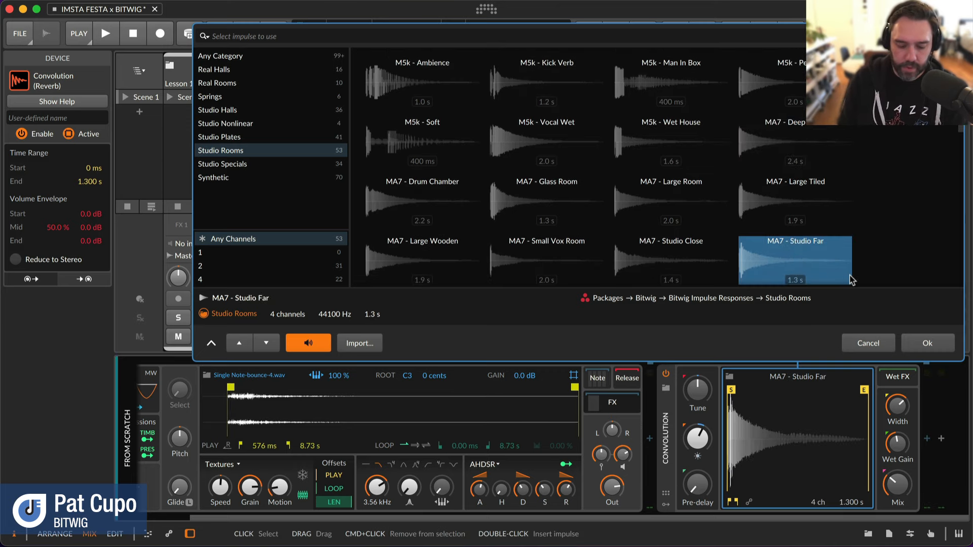
pyautogui.click(807, 146)
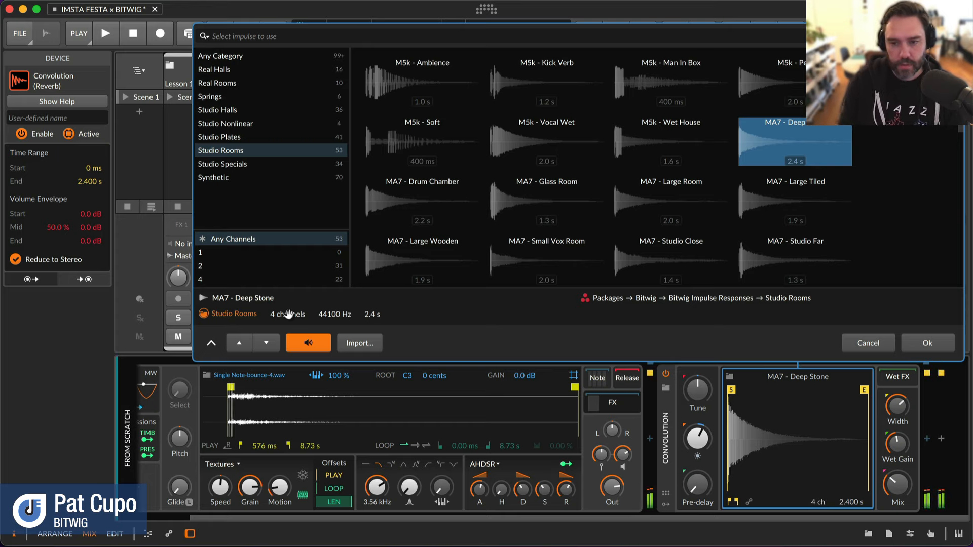
pyautogui.click(924, 344)
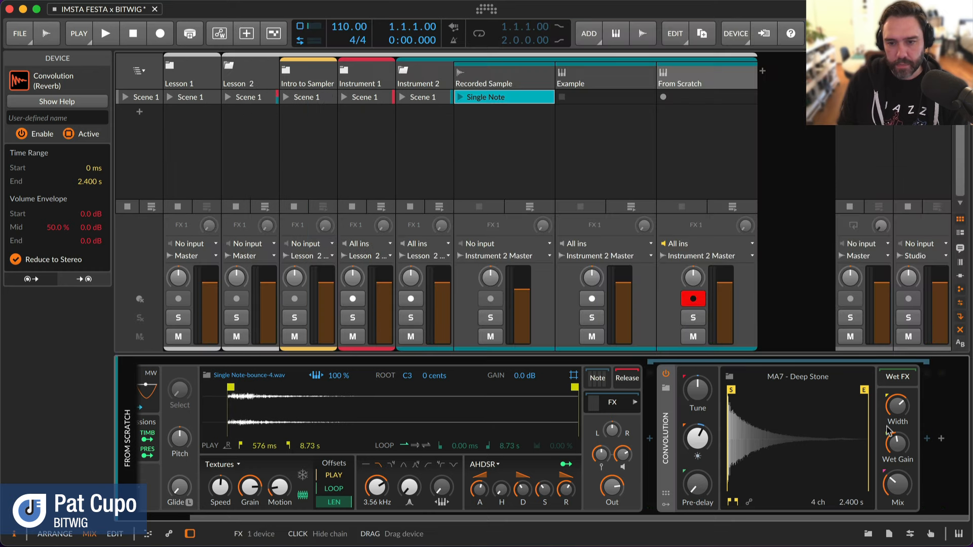
# Step: Adjust the Convolution's tone, with brightness at +11.8 dB and the tune raised to its maximum
pyautogui.moveTo(907, 481); pyautogui.dragTo(908, 475)
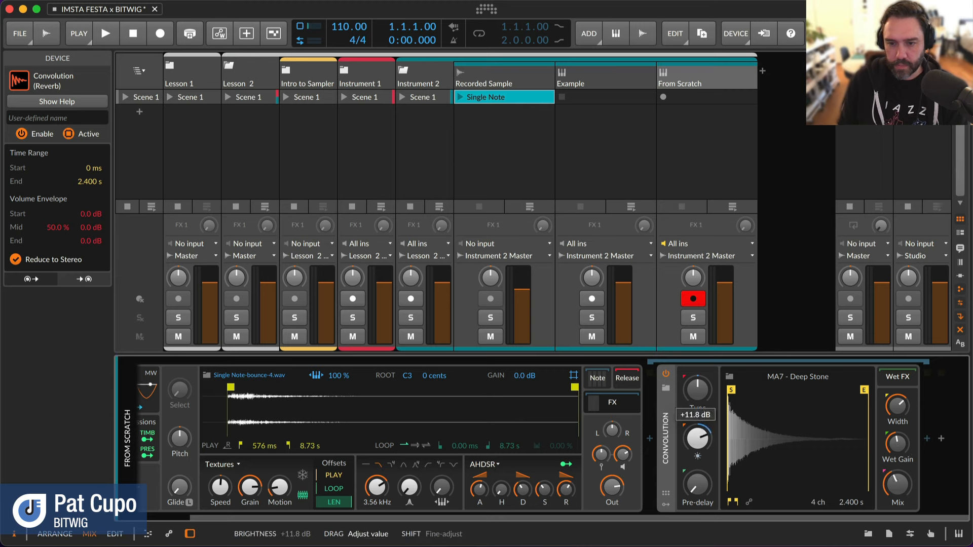
pyautogui.moveTo(693, 405); pyautogui.dragTo(699, 400)
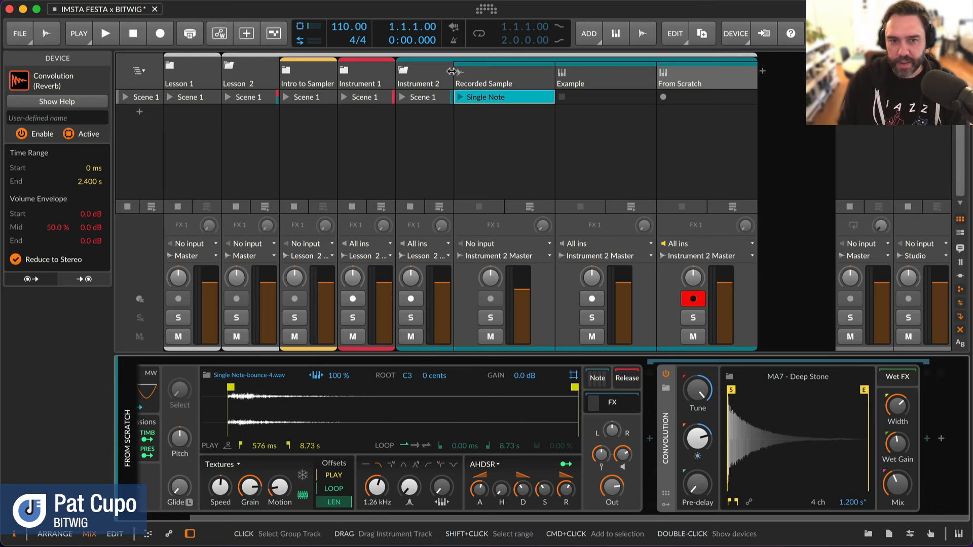
# Step: Select the Example track and examine the Convolution in its Sampler's FX chain
pyautogui.click(589, 74)
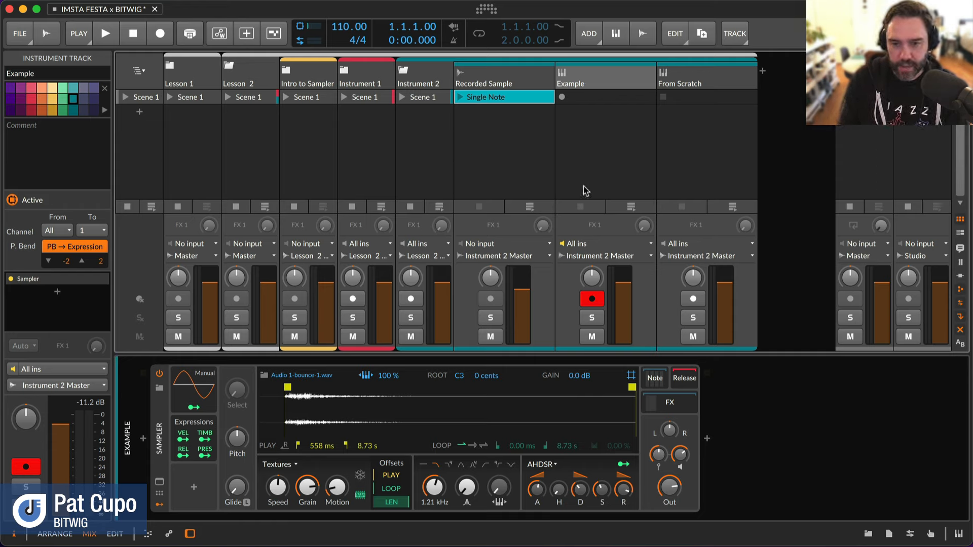
pyautogui.click(647, 381)
pyautogui.click(668, 398)
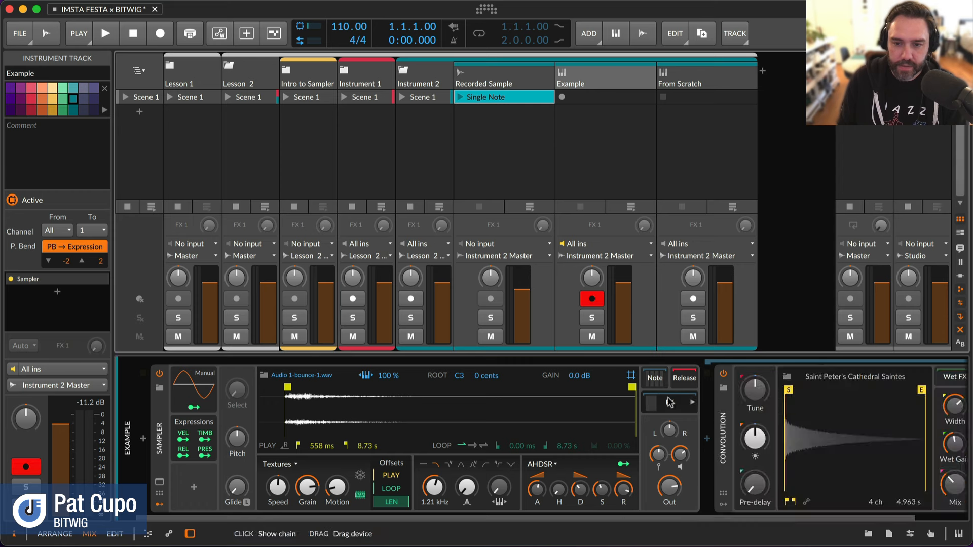
pyautogui.hscroll(3, 843, 397)
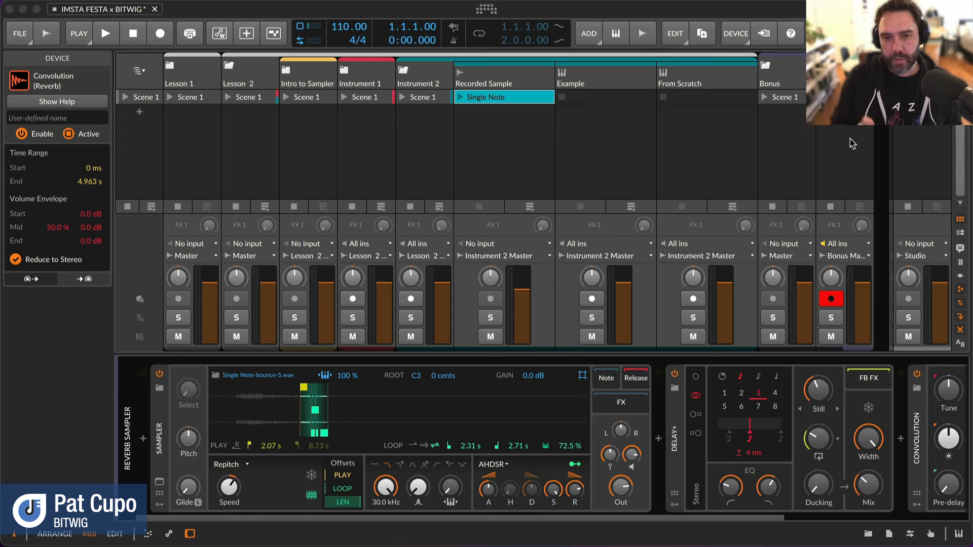
# Step: View the Single Note clip in the detail editor and return to the Bonus group's Reverb Sampler devices
pyautogui.click(508, 100)
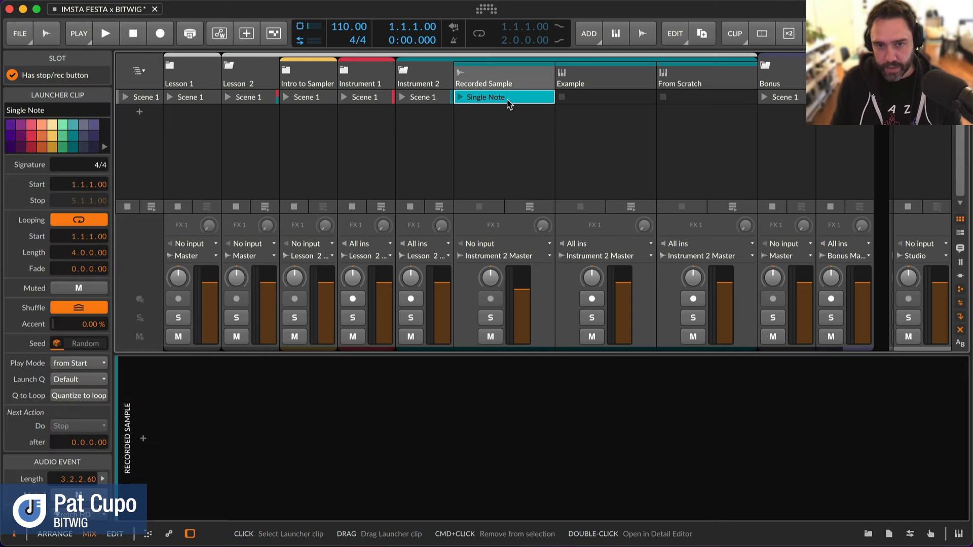
pyautogui.doubleClick(508, 103)
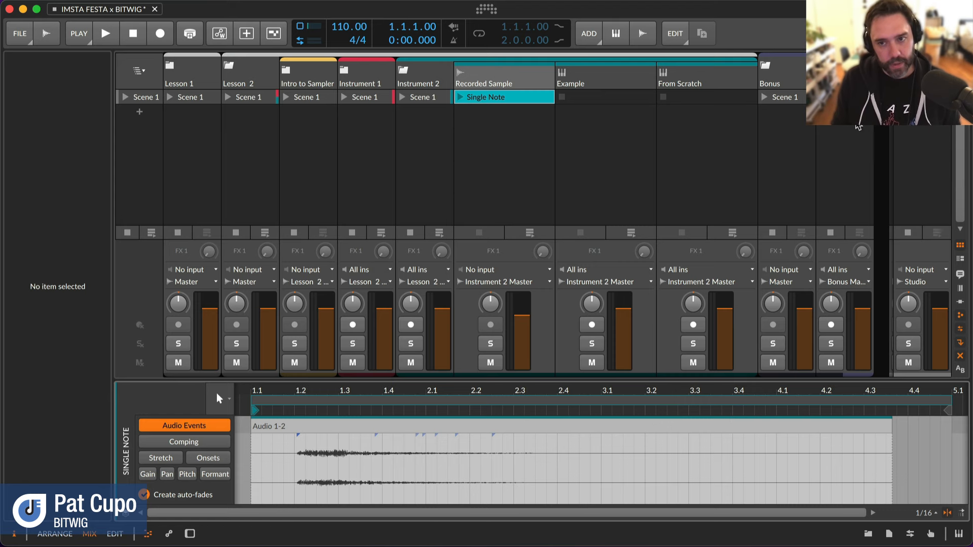
pyautogui.click(845, 81)
pyautogui.doubleClick(845, 81)
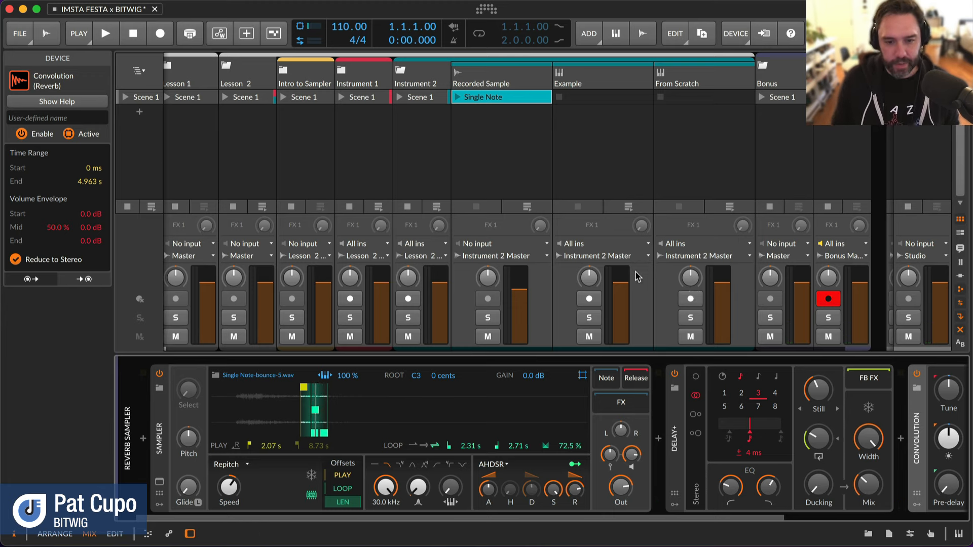
# Step: Lower the Reverb Sampler's filter frequency to 4.79 kHz and turn the filter off
pyautogui.moveTo(386, 487); pyautogui.dragTo(385, 507)
pyautogui.doubleClick(385, 487)
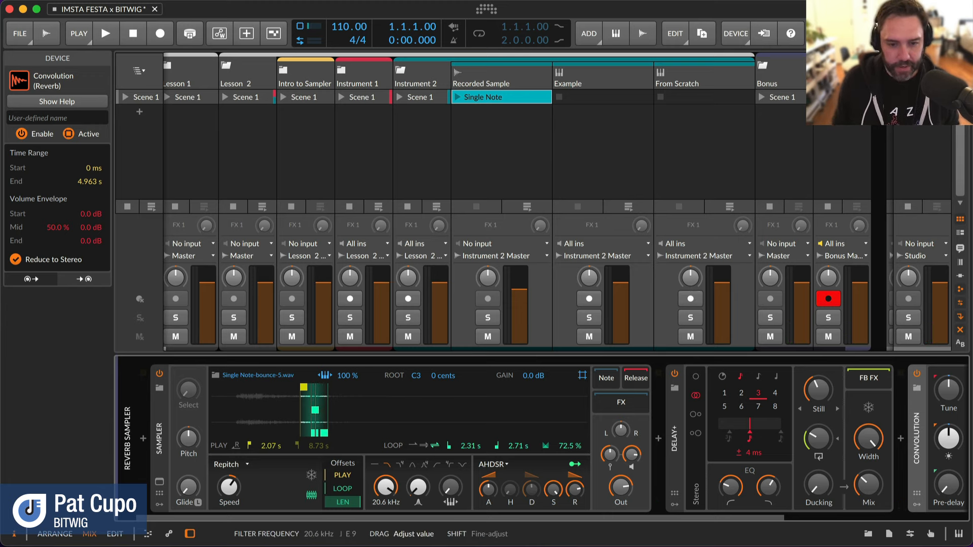
pyautogui.click(378, 464)
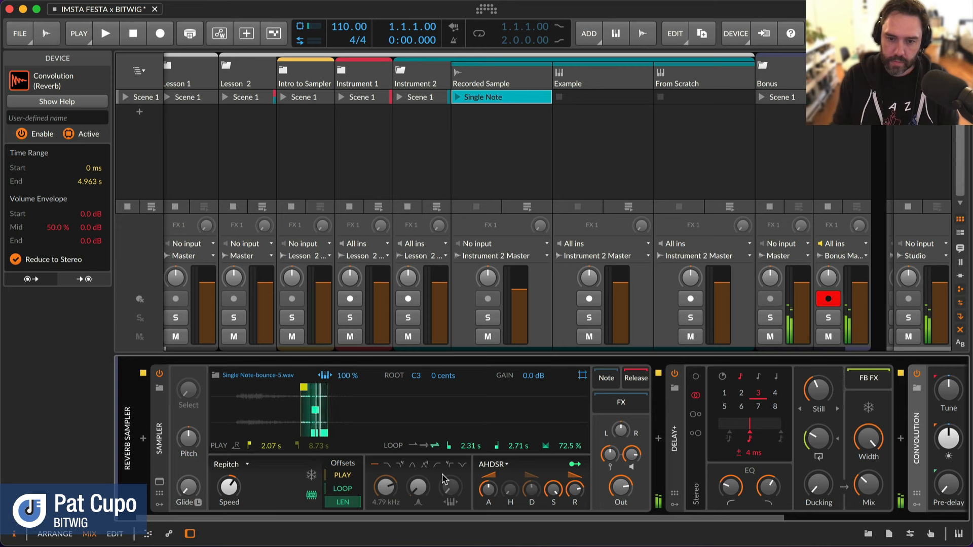
# Step: Examine the Delay+ and Convolution settings after the Sampler in the Reverb Sampler track's device chain
pyautogui.hscroll(5, 718, 451)
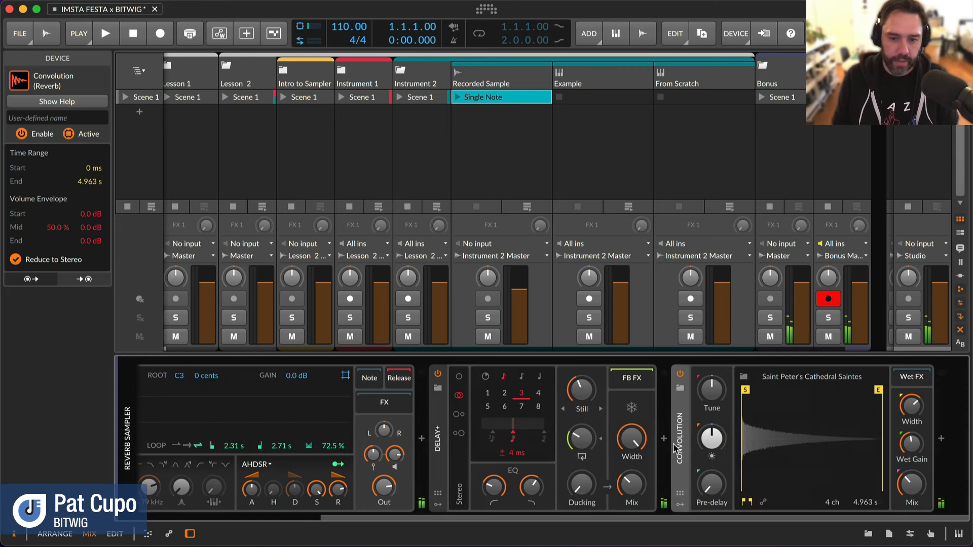
pyautogui.click(439, 440)
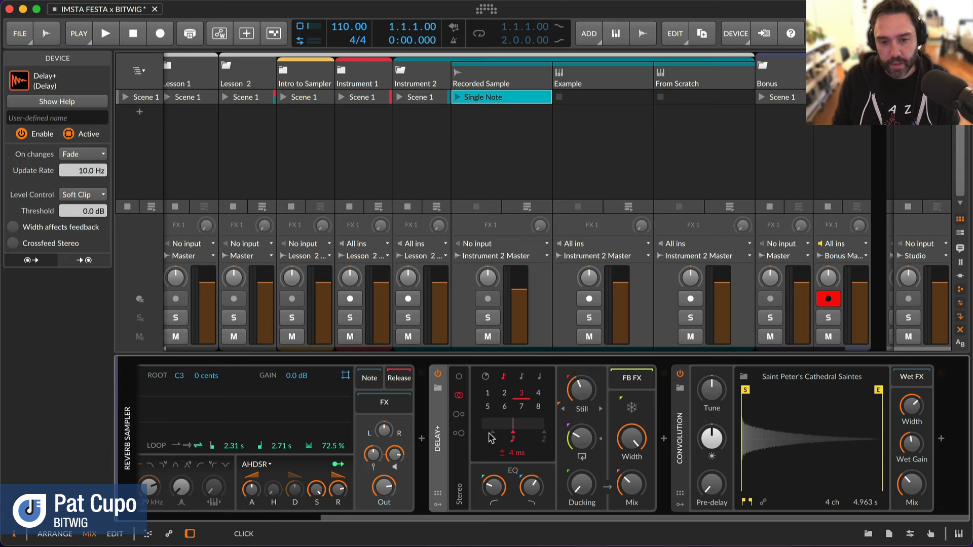
pyautogui.hscroll(-5, 450, 434)
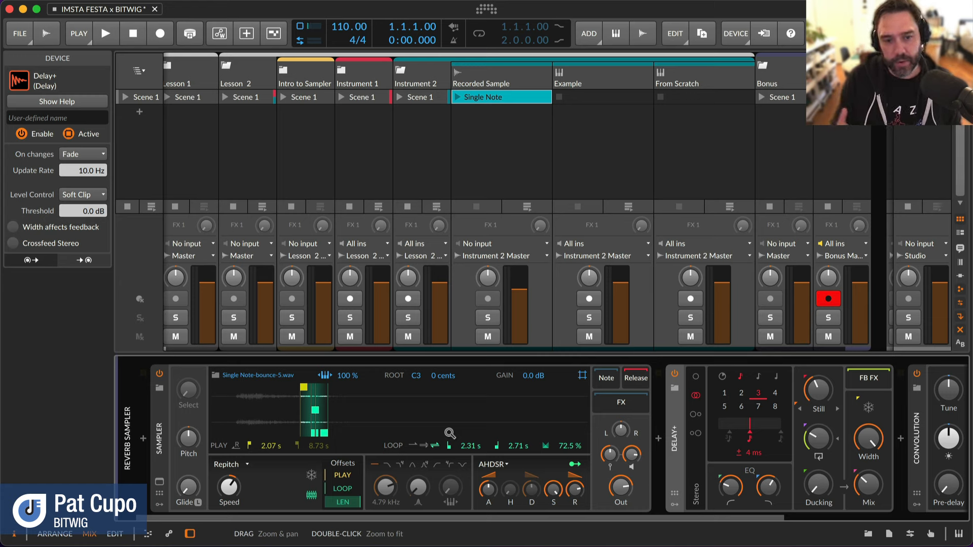
pyautogui.press('super+Tab')
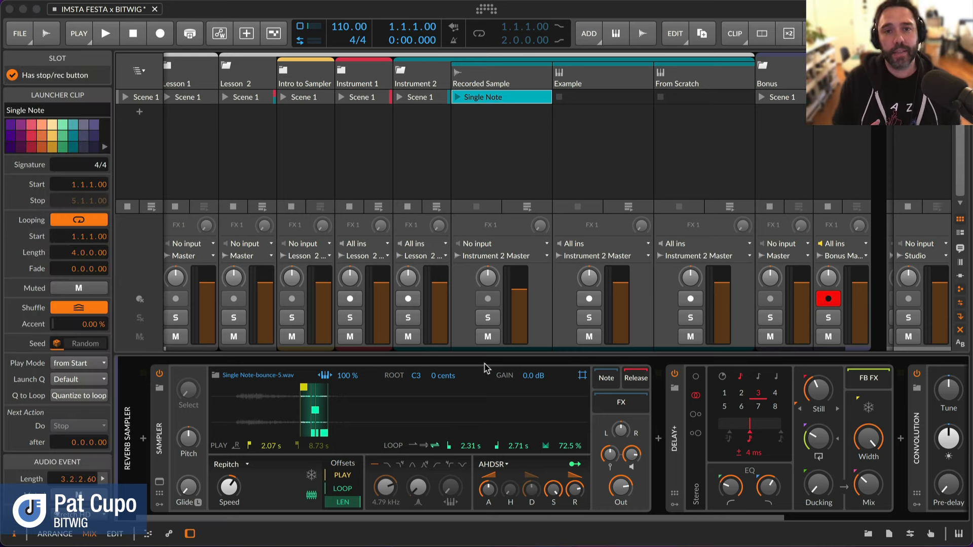